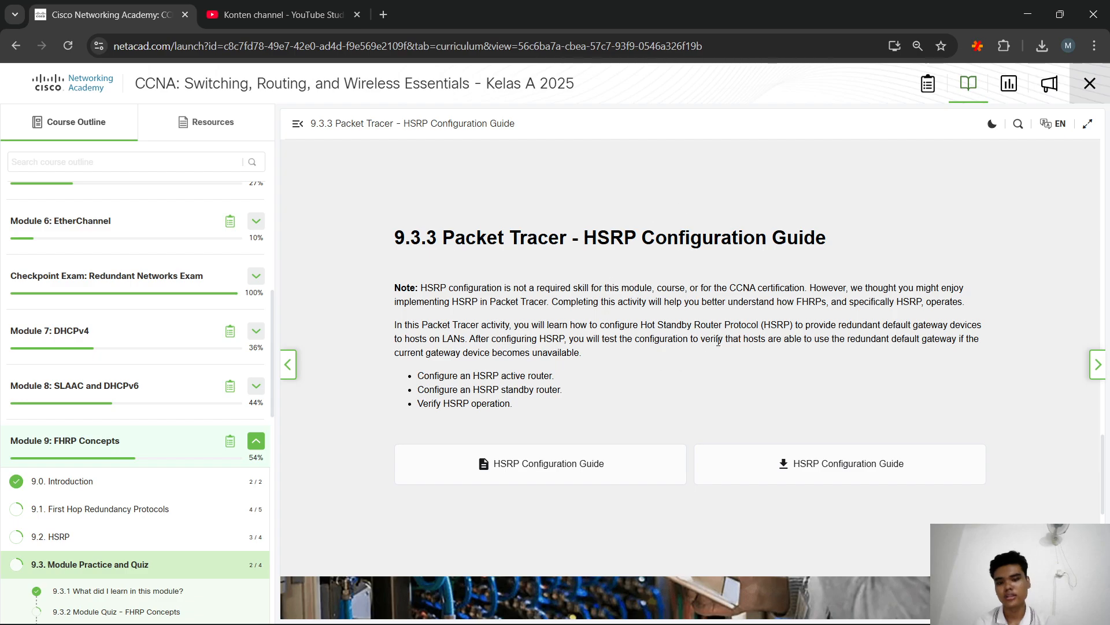
Show the window switcher from the 9.3.3 HSRP Configuration Guide page
key(alt+Tab)
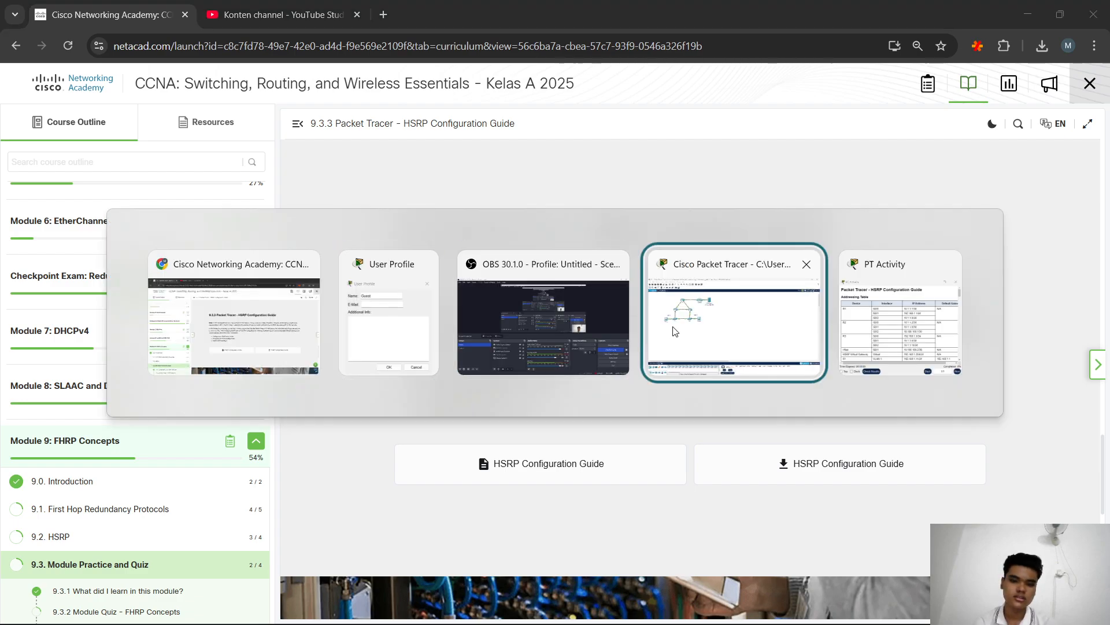
In Packet Tracer, replace the Guest profile name with the student's full name, add their ID number, and save
click(672, 331)
key(BackSpace)
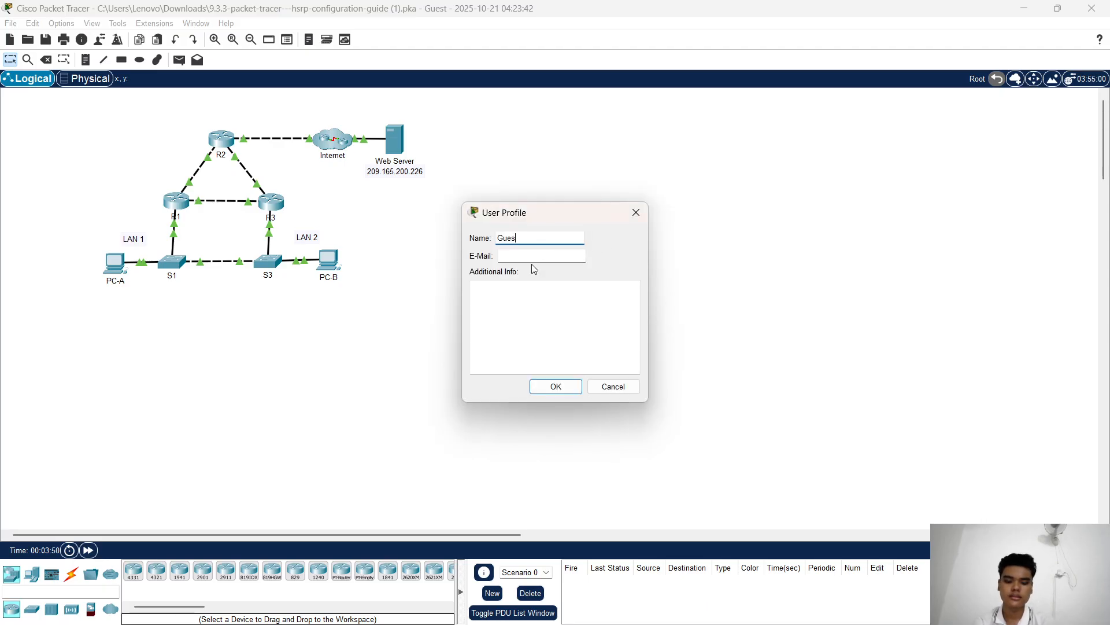
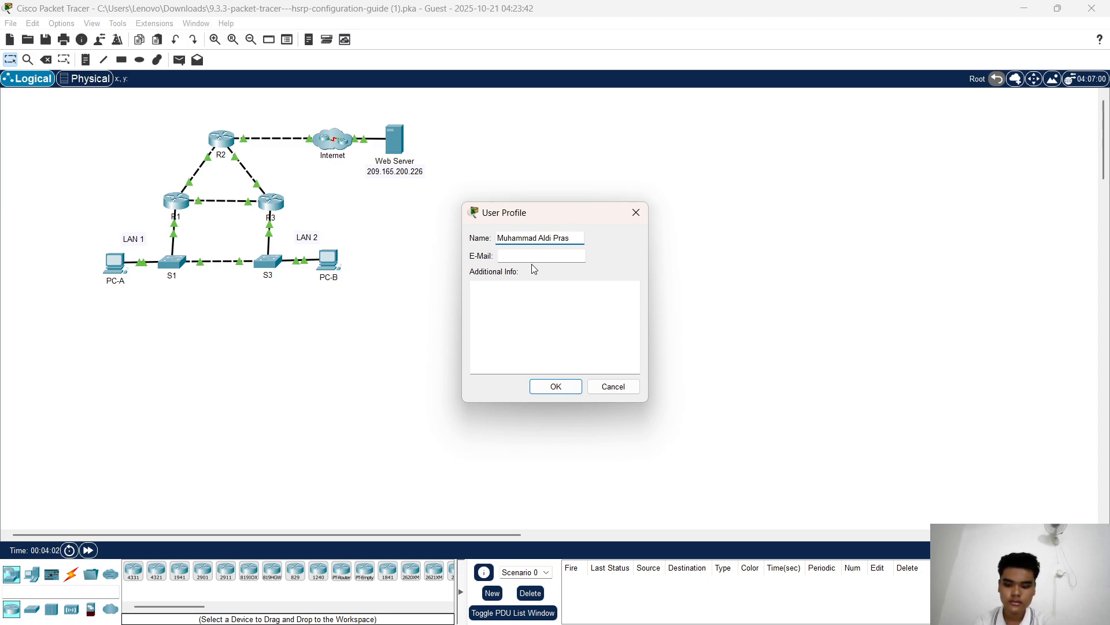
key(Tab)
key(Tab)
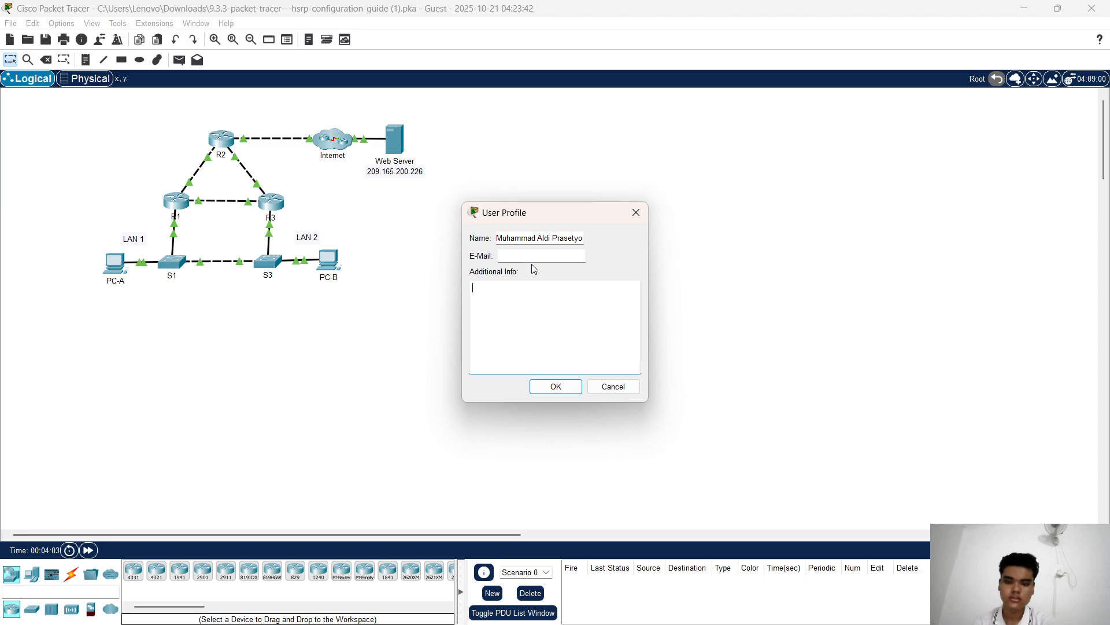
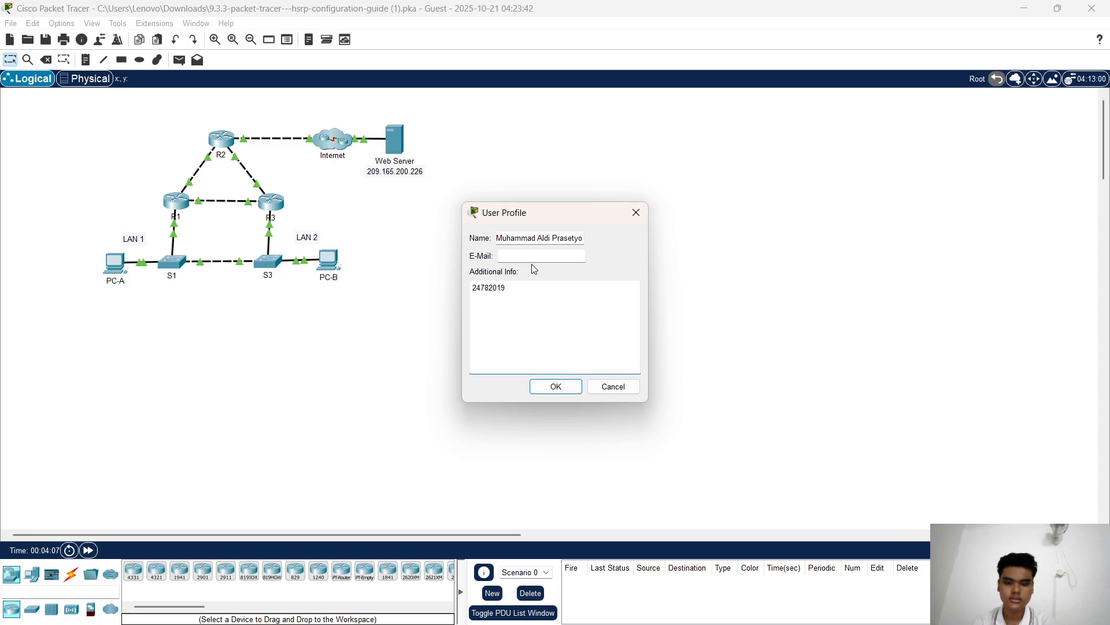
click(568, 387)
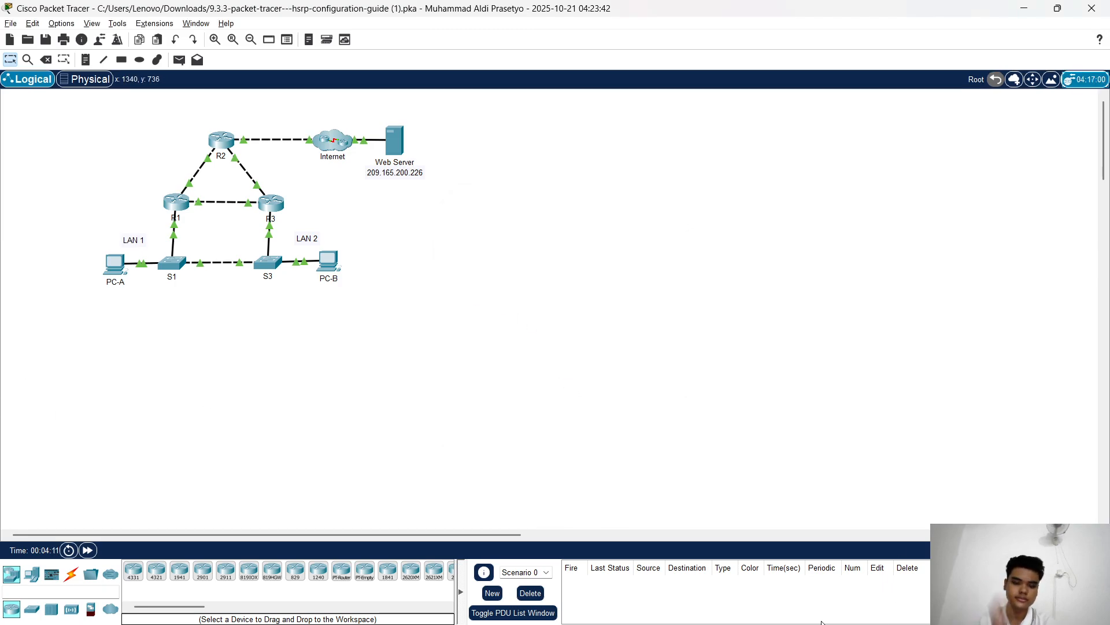
Bring the PT Activity instructions window forward and dock it beside the R1, R2, R3 topology
mouse_move(822, 623)
mouse_move(766, 608)
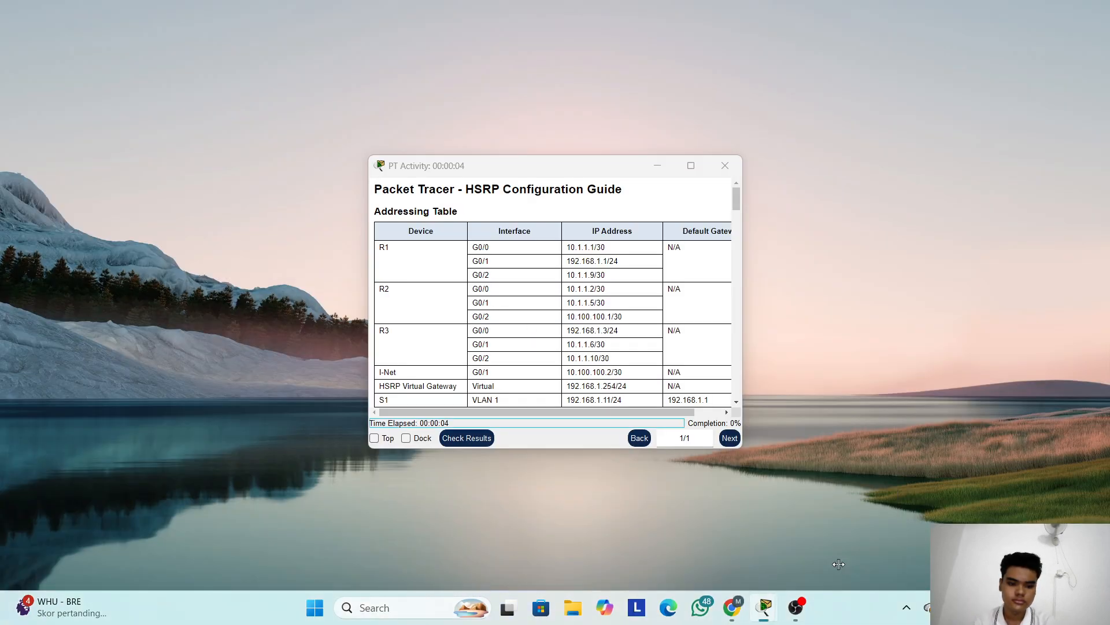
click(824, 574)
click(411, 430)
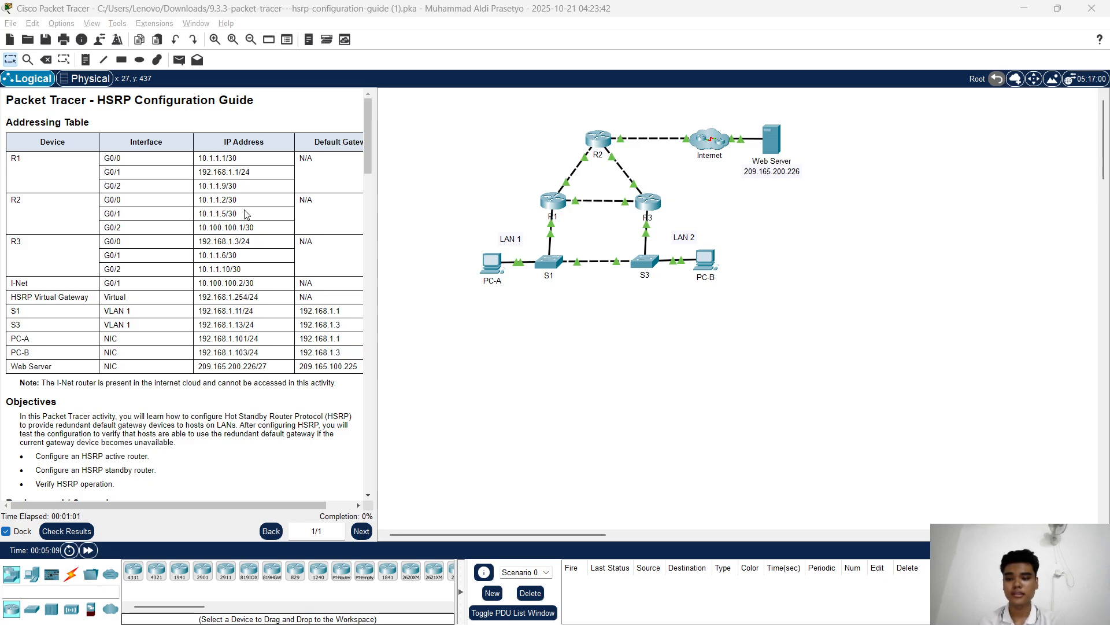
scroll(130, 226, down, 1)
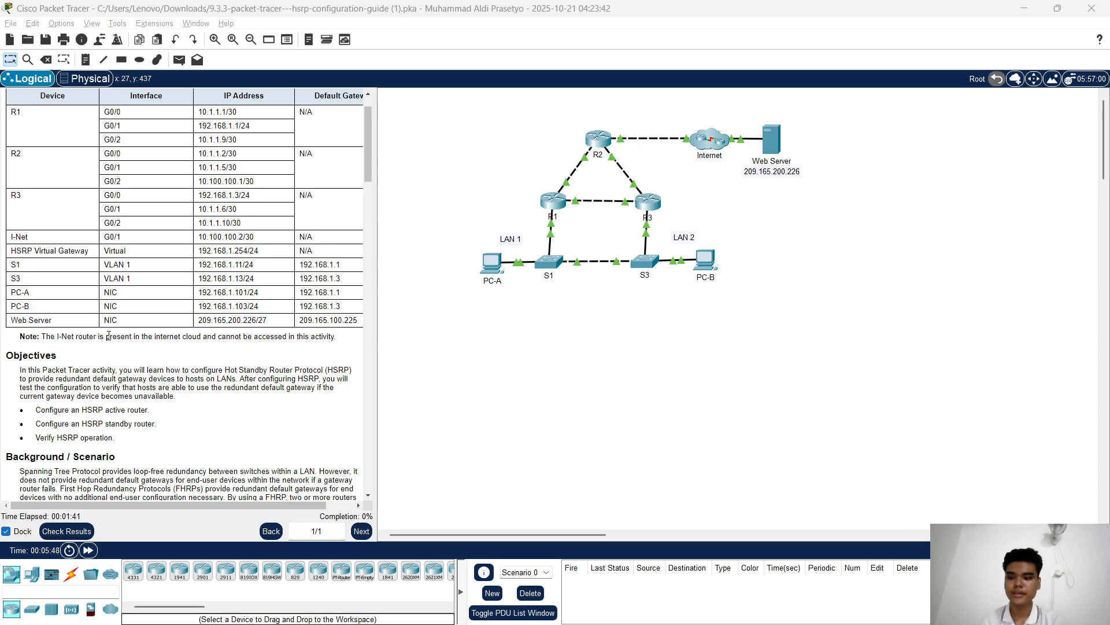
scroll(246, 318, down, 3)
scroll(243, 315, down, 1)
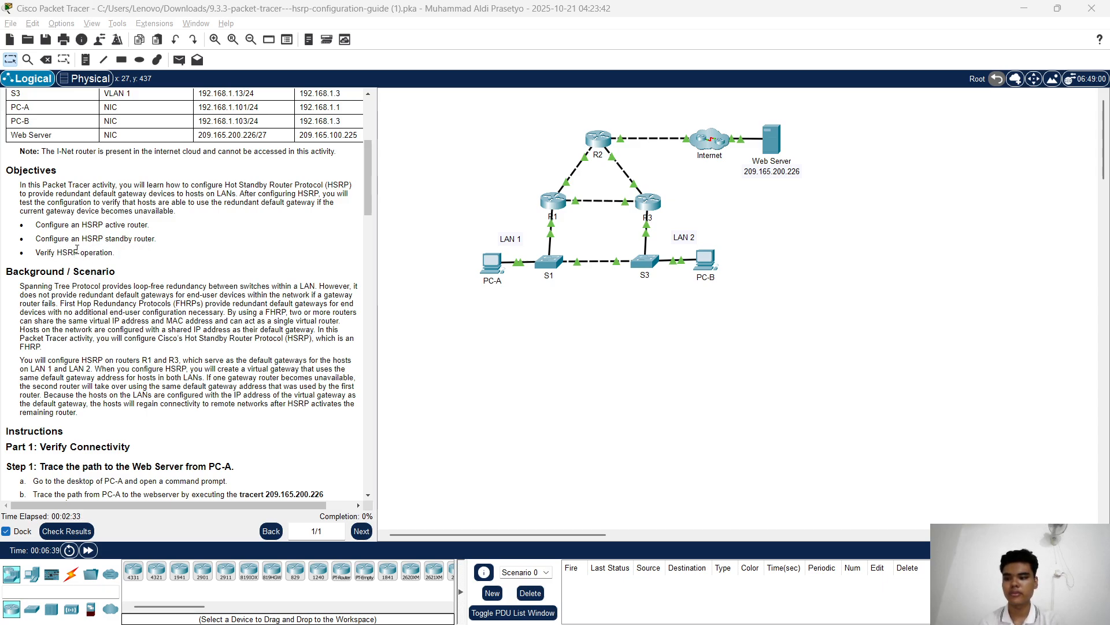
scroll(120, 253, down, 3)
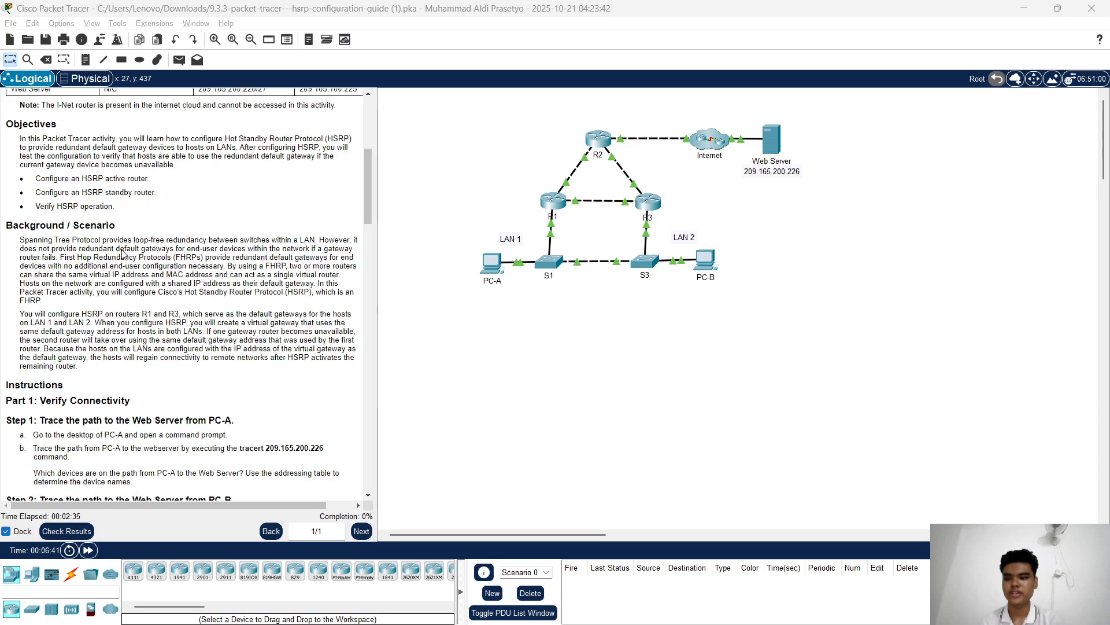
scroll(120, 250, down, 2)
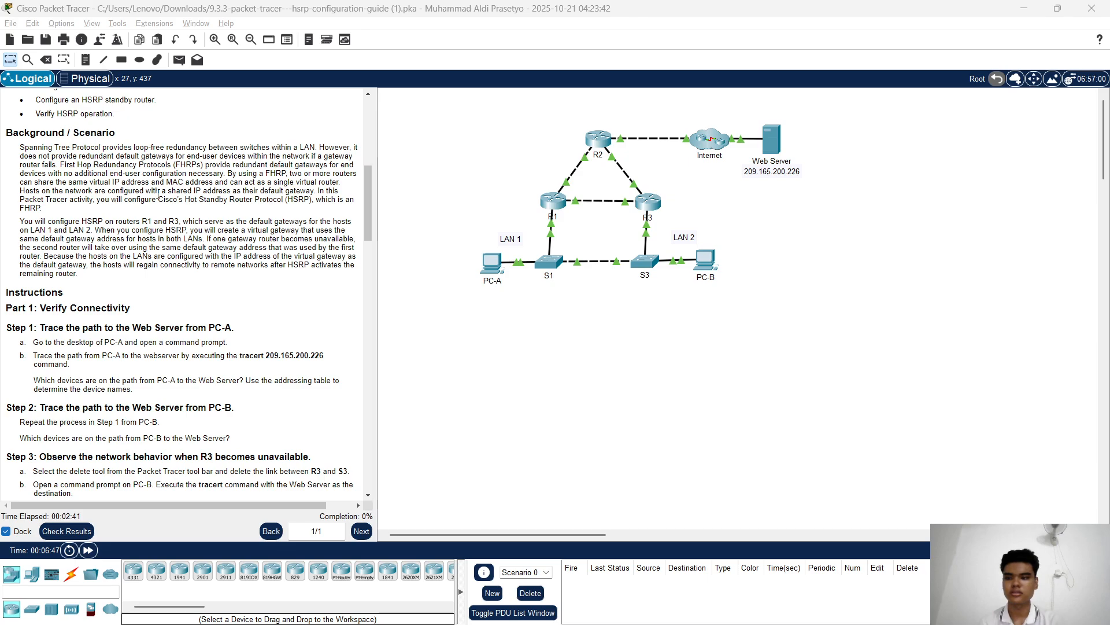
scroll(159, 195, down, 4)
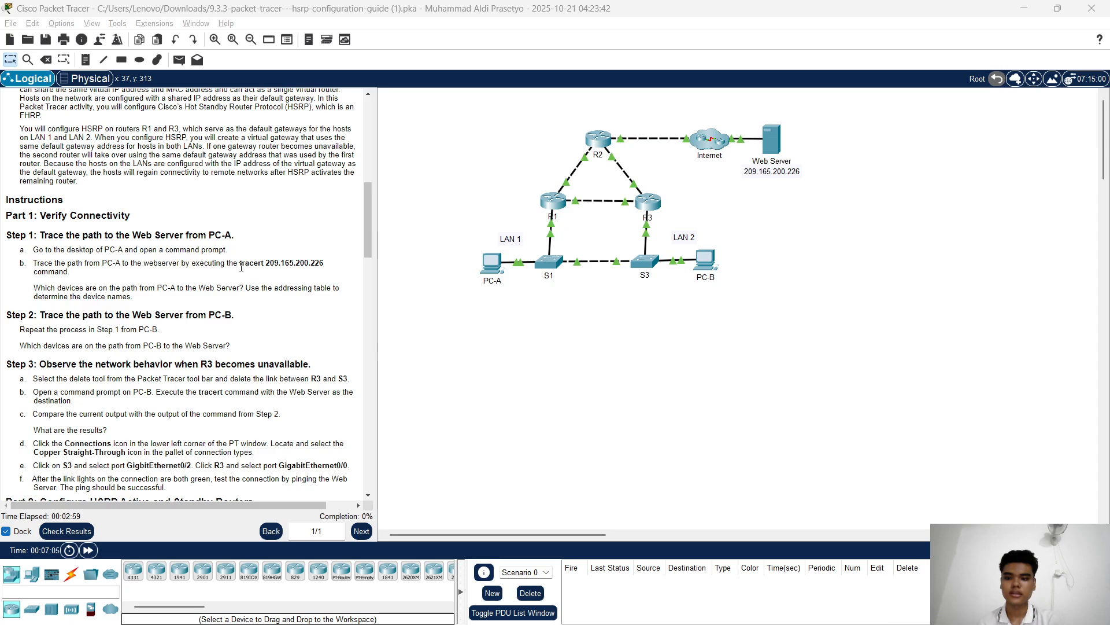
Open PC-A's Command Prompt with a fresh prompt line ready
click(491, 263)
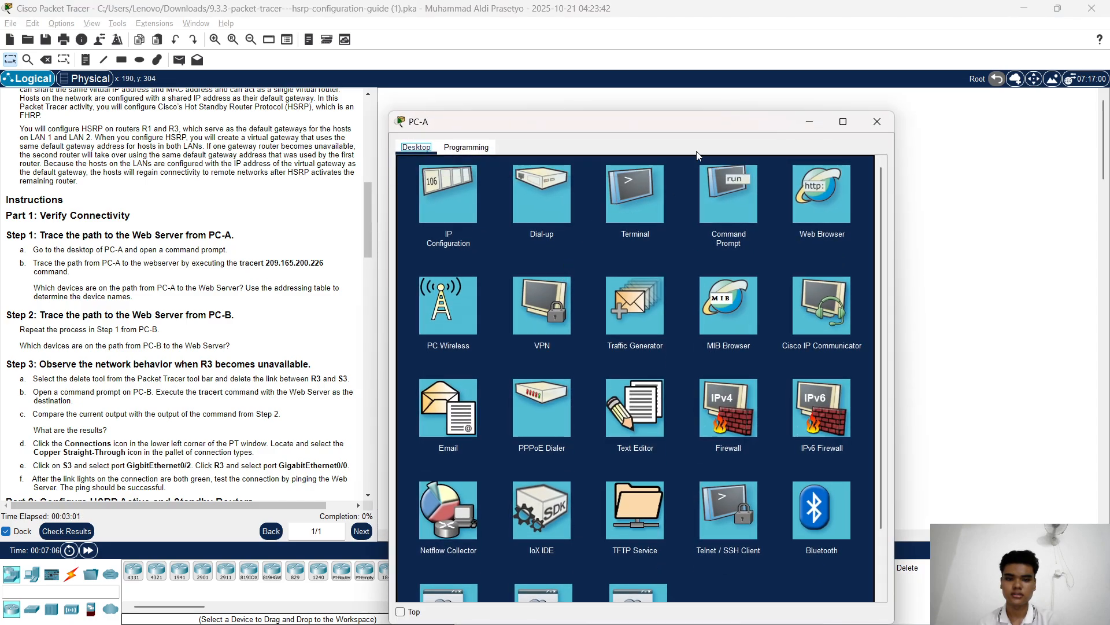
drag(683, 124, 739, 80)
click(787, 173)
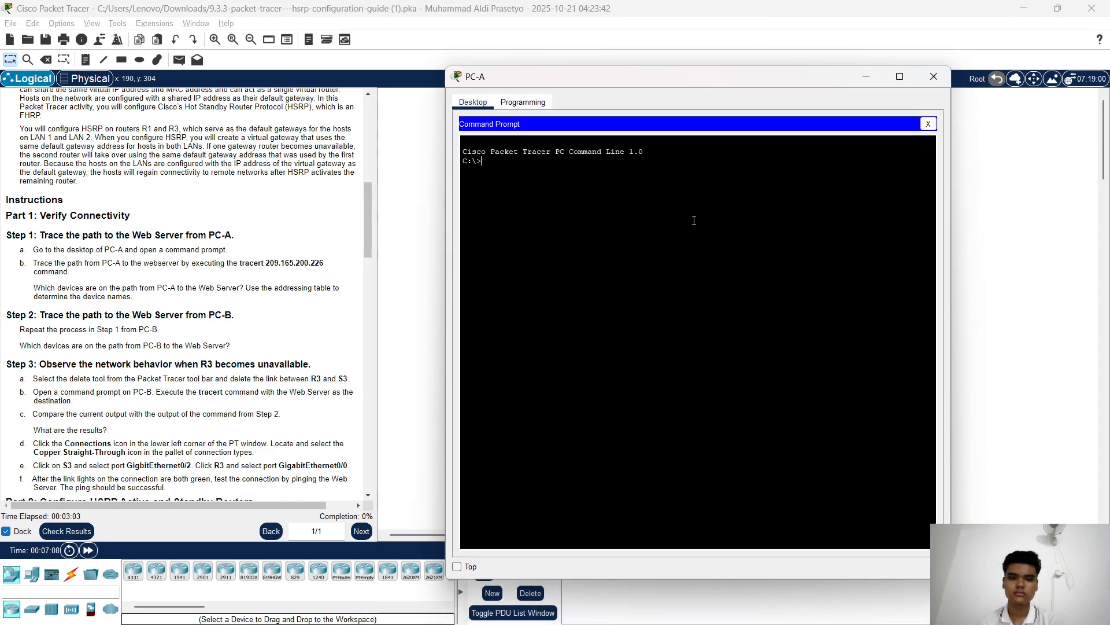
key(Return)
key(Return)
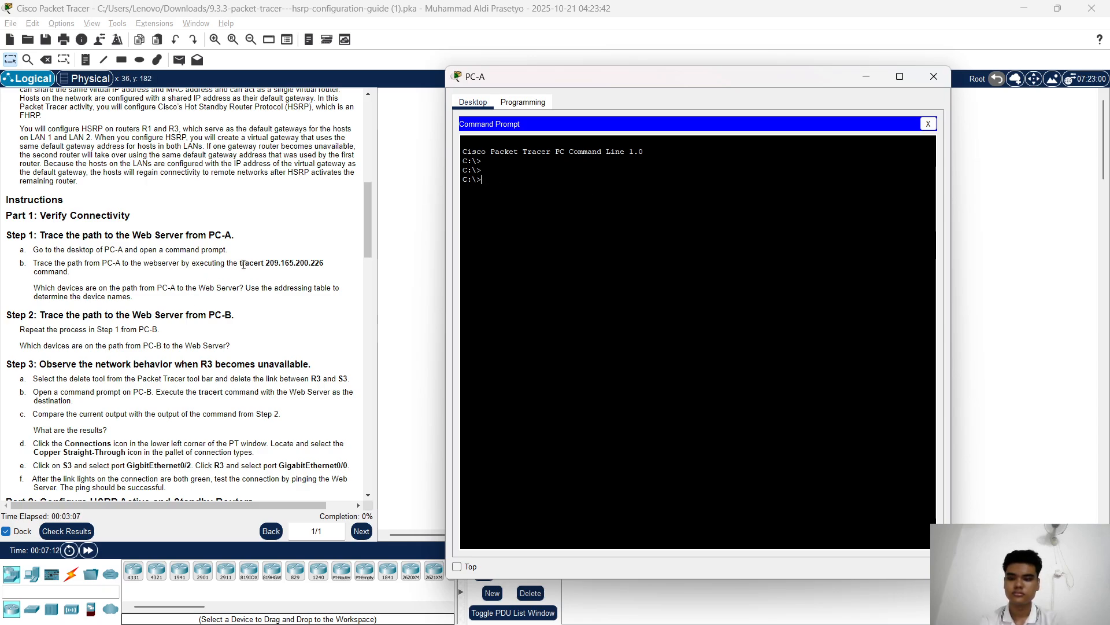
Copy 'tracert 209.165.200.226' from the instructions into PC-A's prompt and run it
drag(241, 264, 346, 265)
right_click(315, 264)
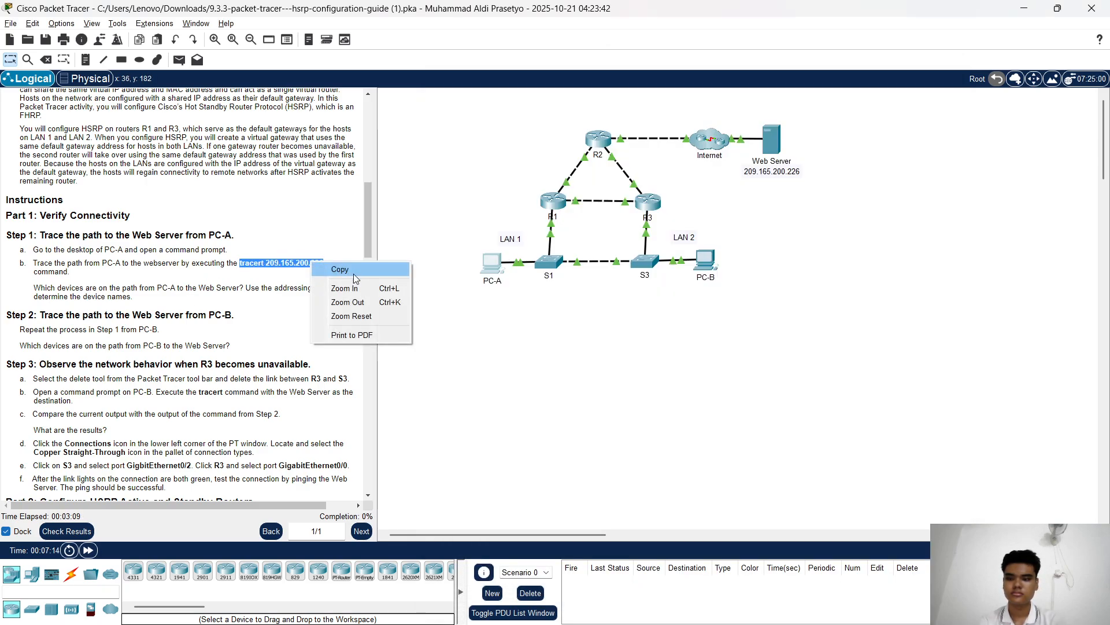
click(355, 273)
click(491, 263)
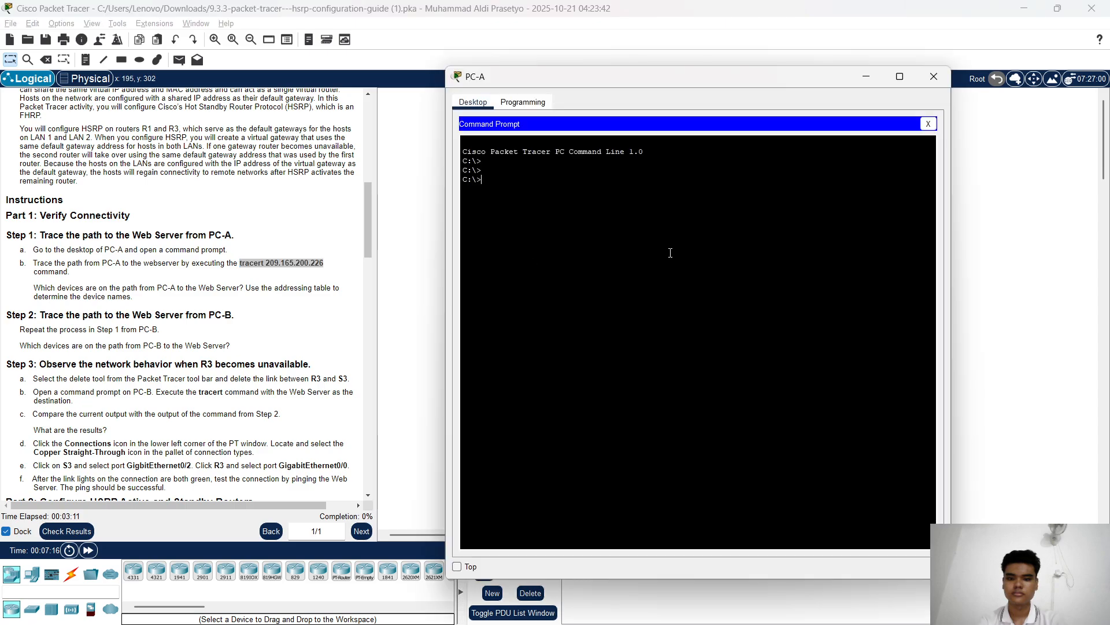
right_click(617, 202)
click(662, 218)
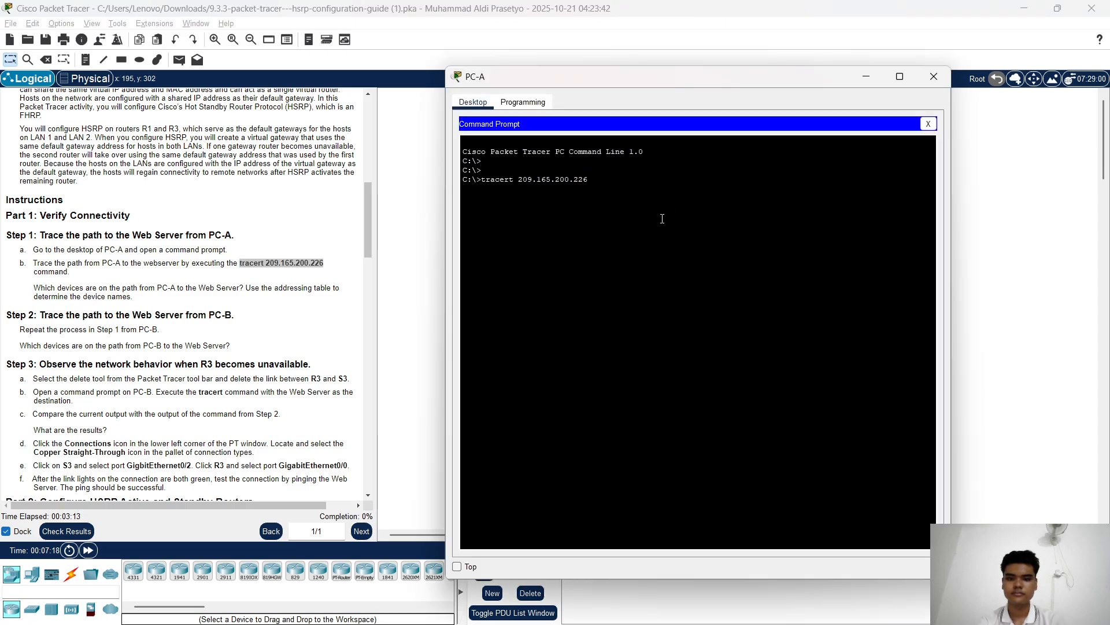
key(Return)
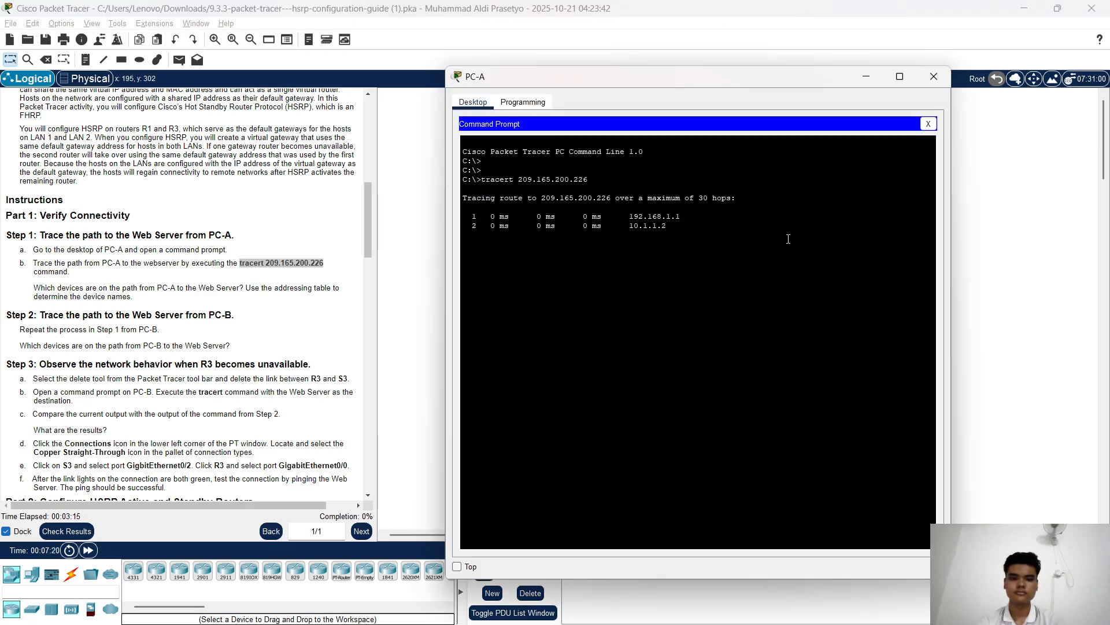
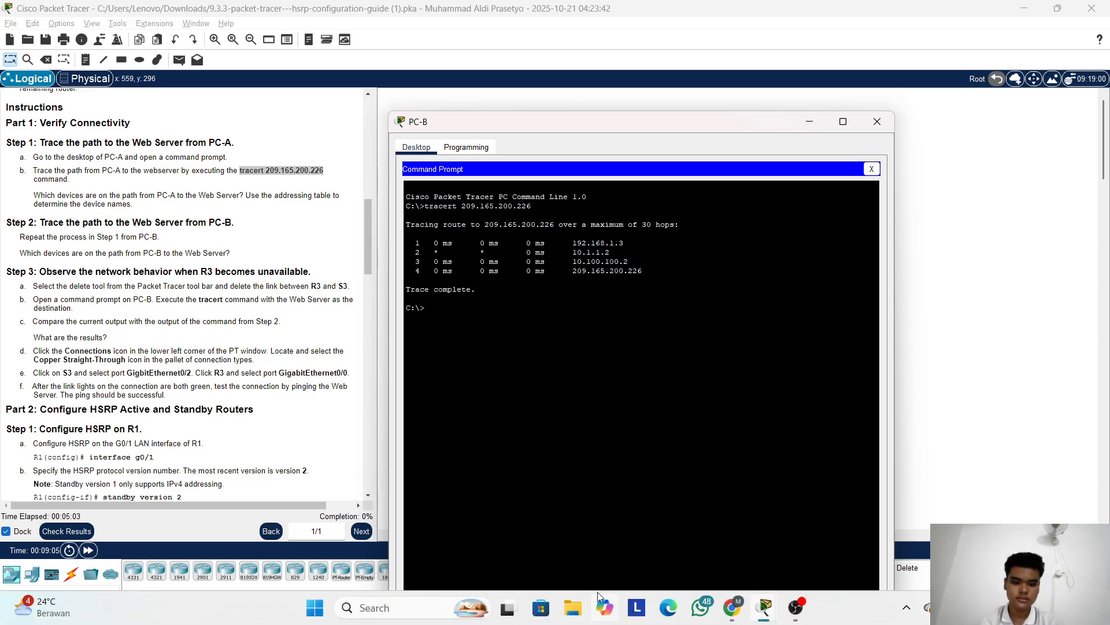
Switch back to PC-A's command prompt window
key(alt+Tab)
key(alt+Tab)
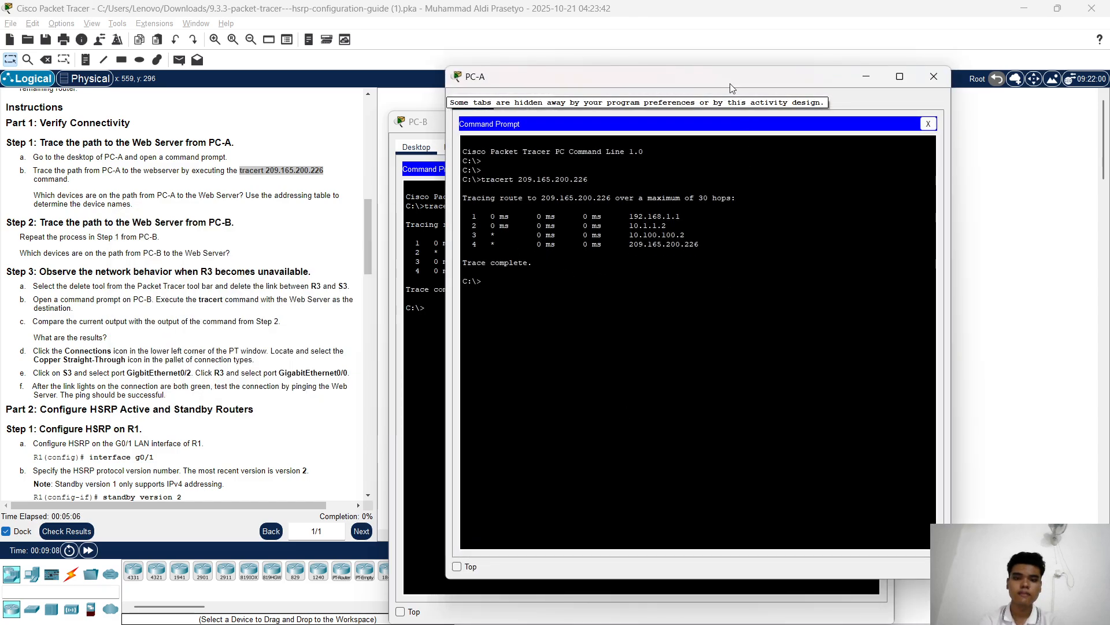
Place PC-A's trace beside PC-B's to compare them, then put the PC windows away
drag(731, 88, 1007, 104)
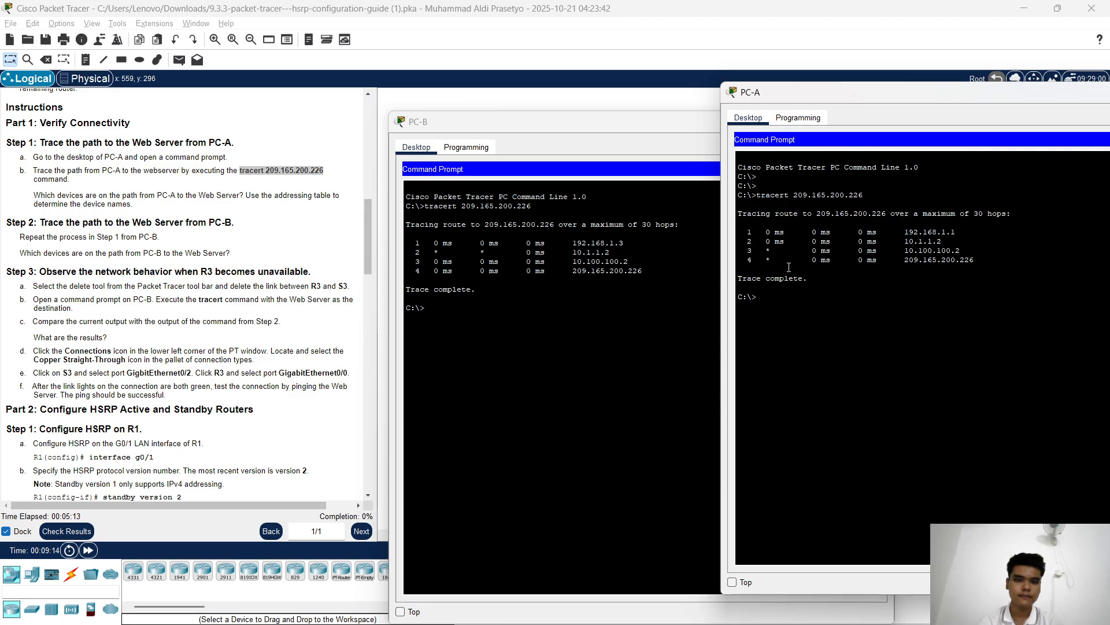
drag(897, 100, 980, 98)
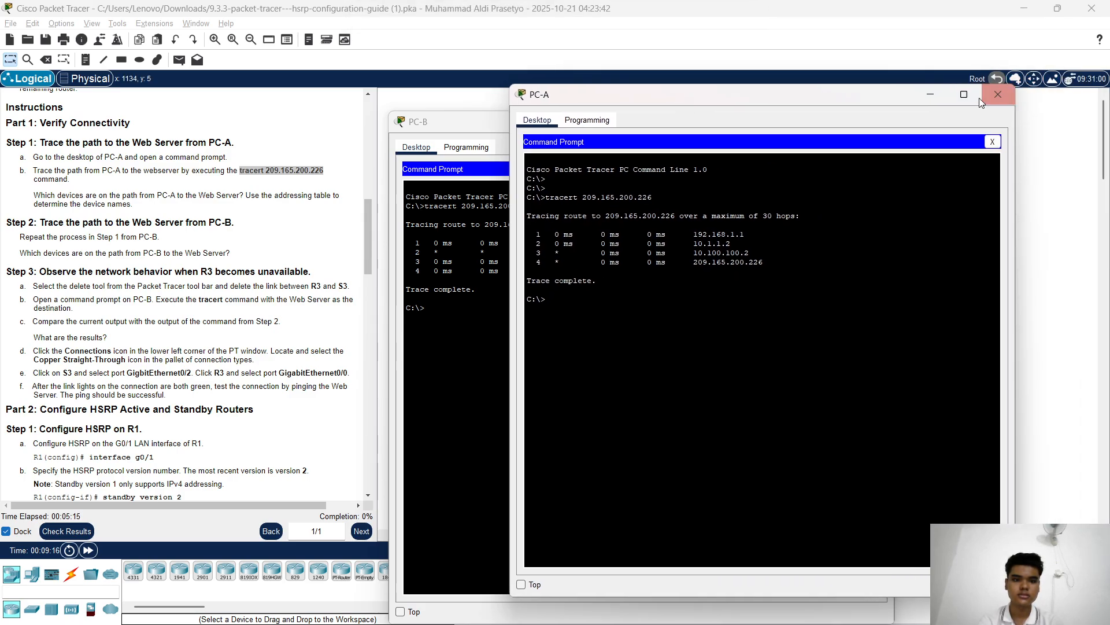
click(810, 124)
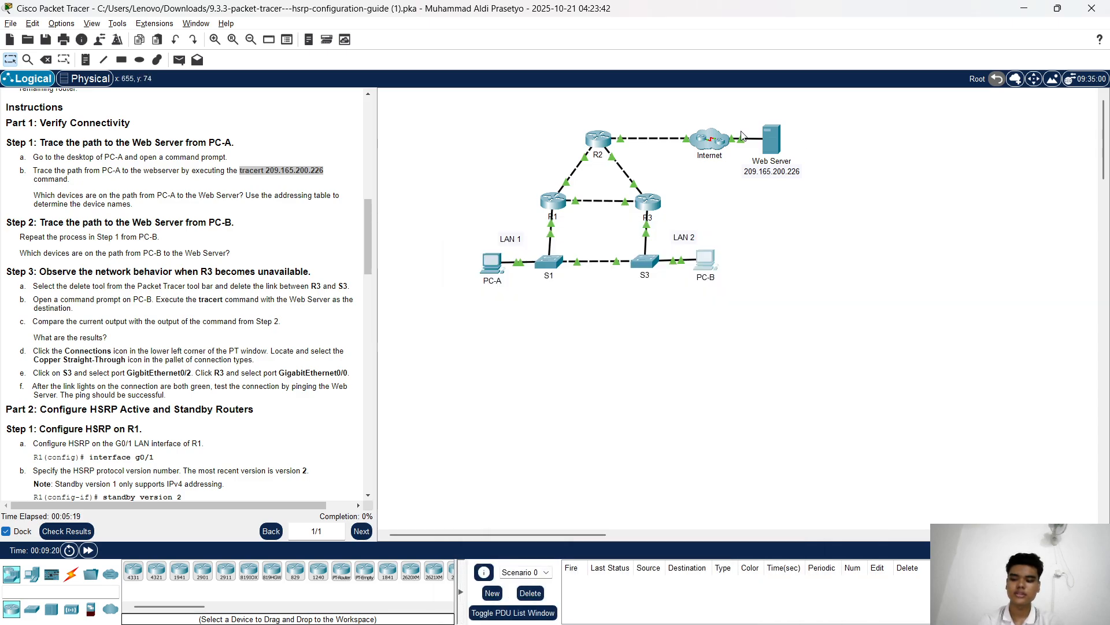
Scroll the lab instructions down to read Part 2
scroll(186, 170, down, 1)
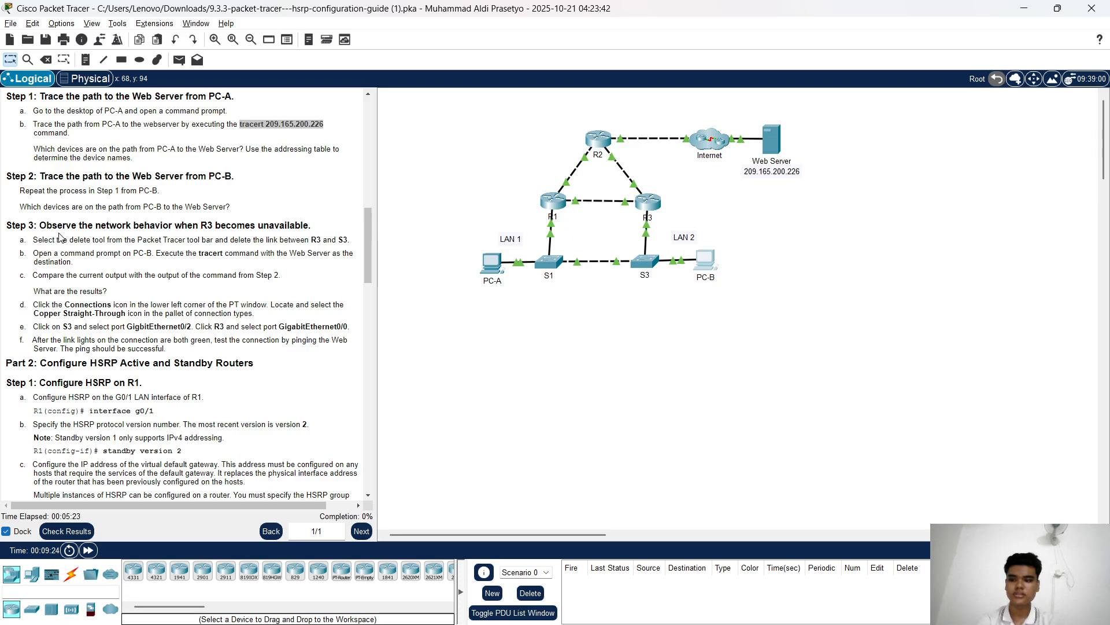
scroll(70, 230, down, 1)
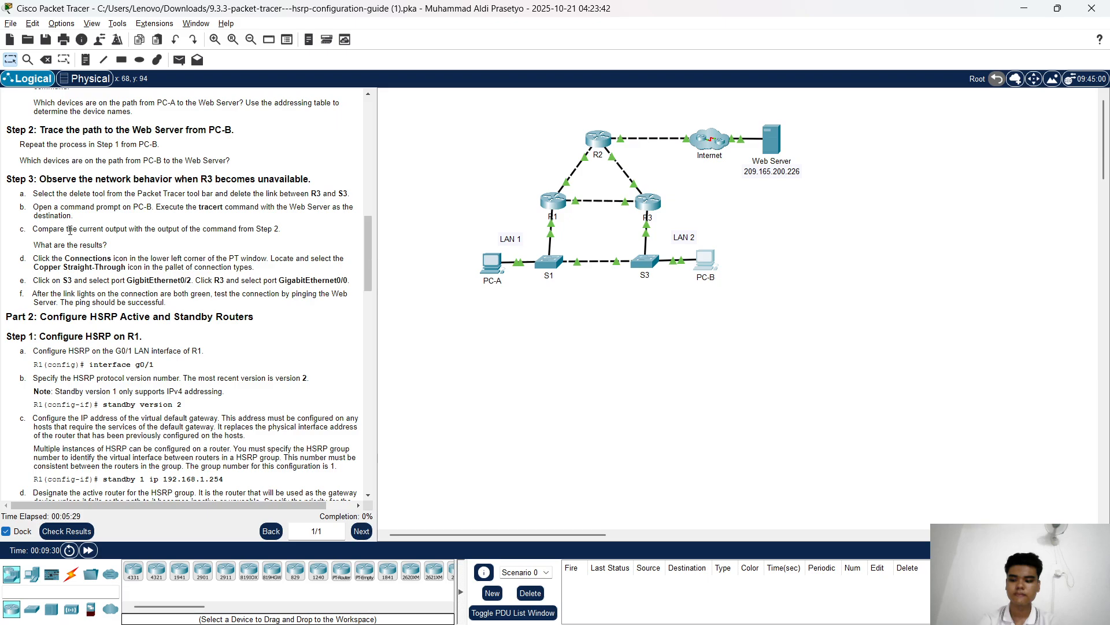
scroll(93, 218, down, 1)
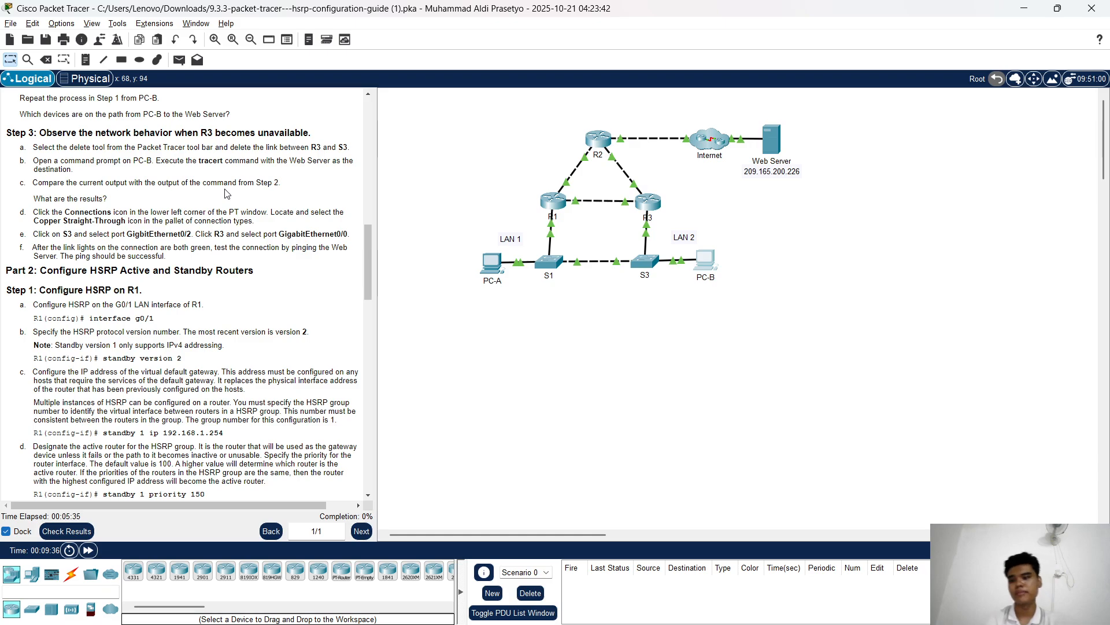
scroll(227, 194, down, 1)
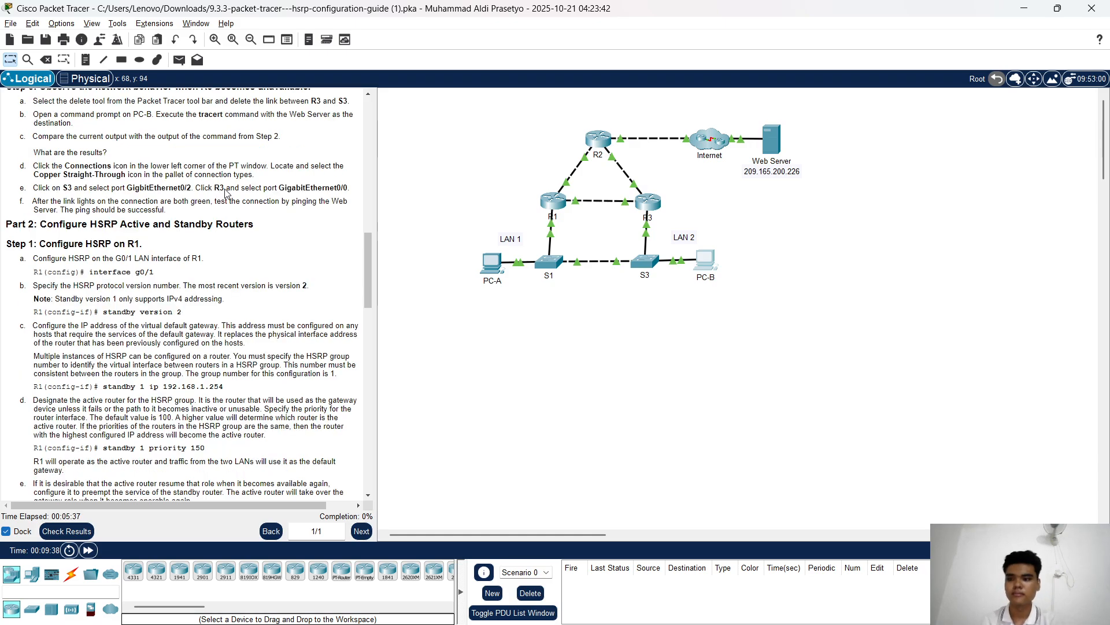
scroll(227, 193, down, 1)
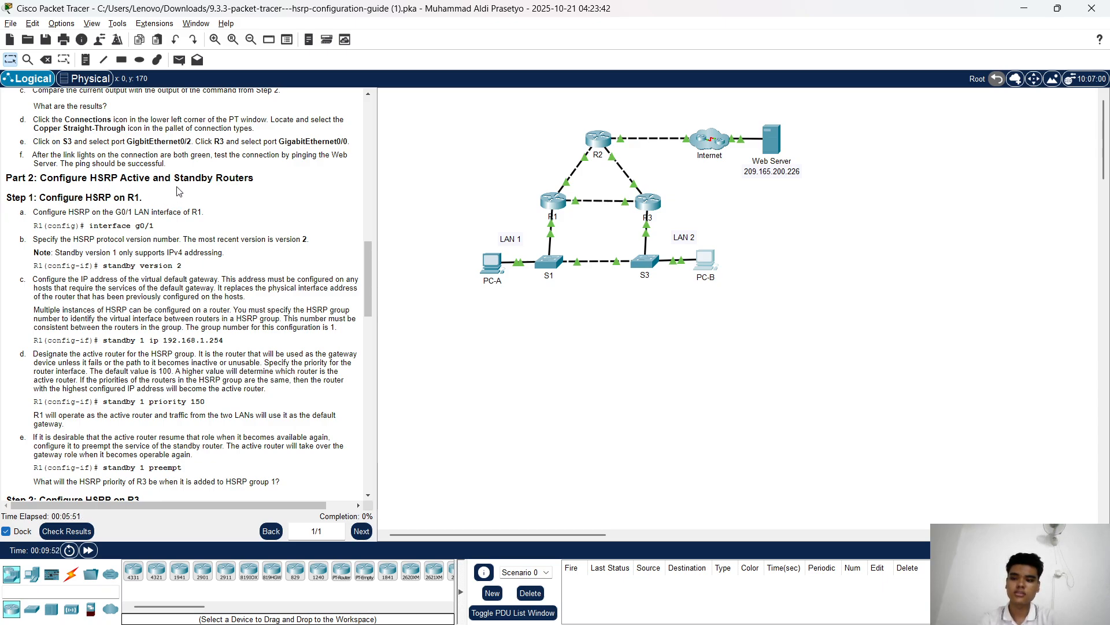
Open R1's console and enter privileged mode, then global configuration mode with conf t
click(554, 201)
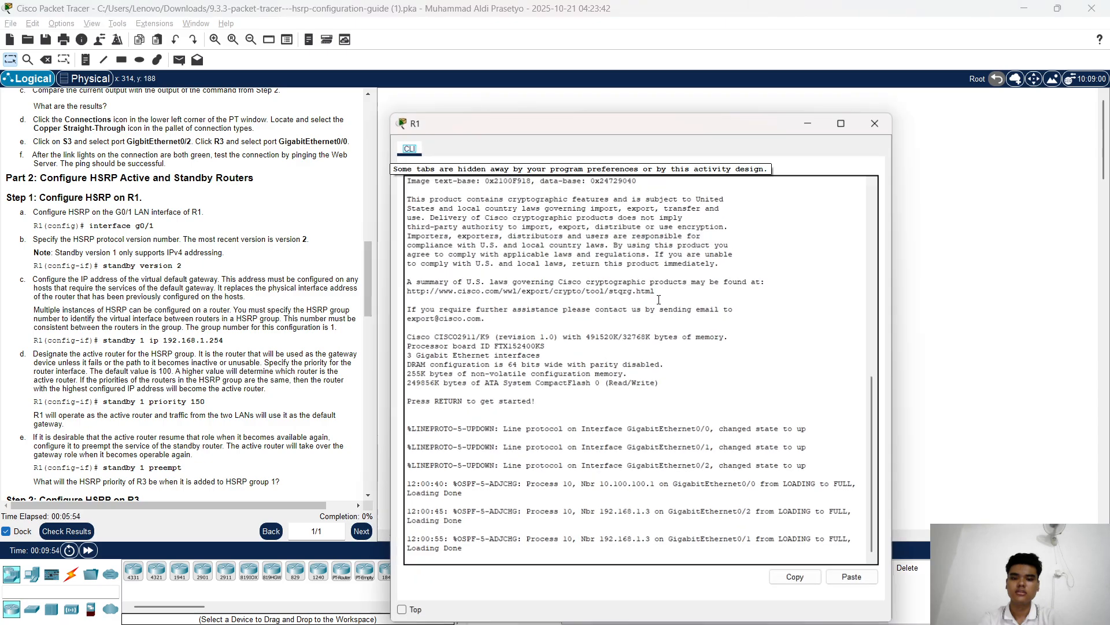
drag(665, 137, 732, 68)
key(Return)
key(Return)
key(Return)
key(Return)
key(Return)
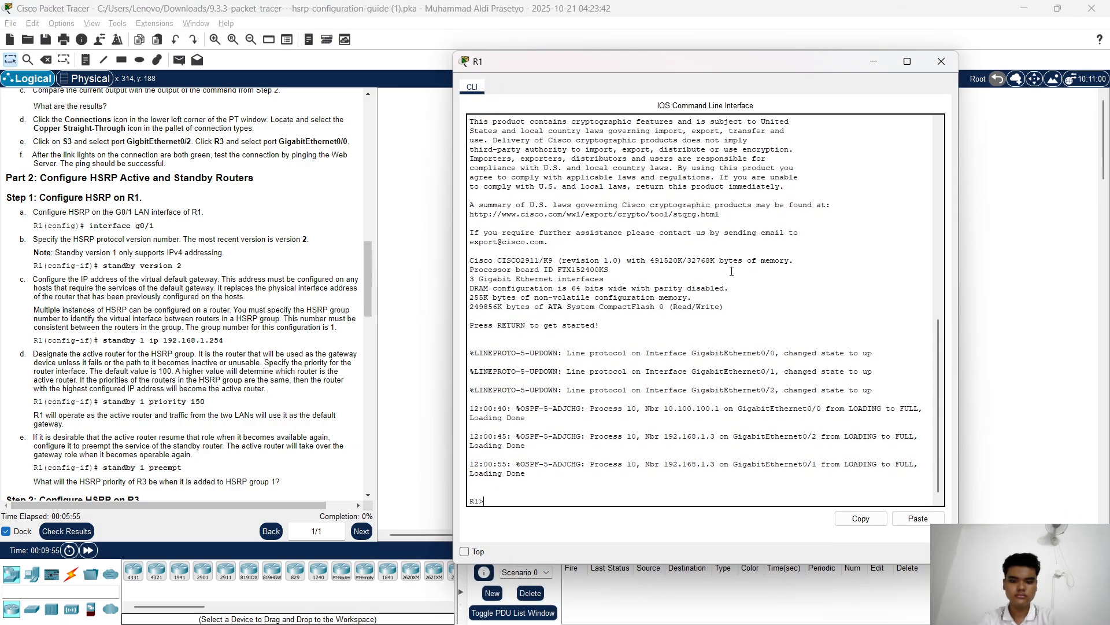
text(en)
key(Tab)
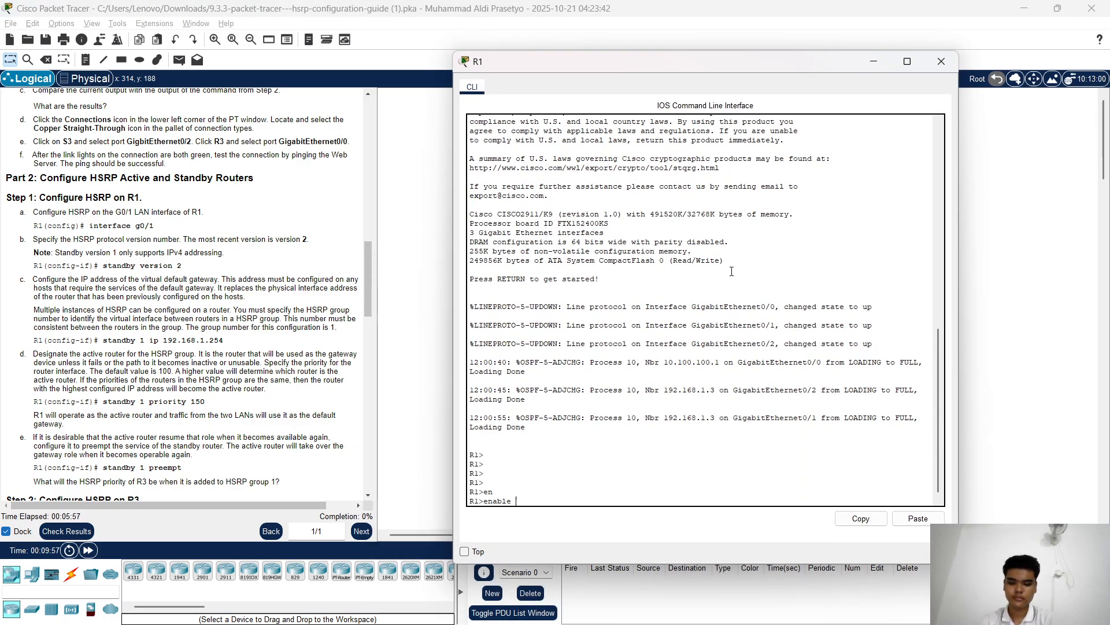
key(Return)
text(conf)
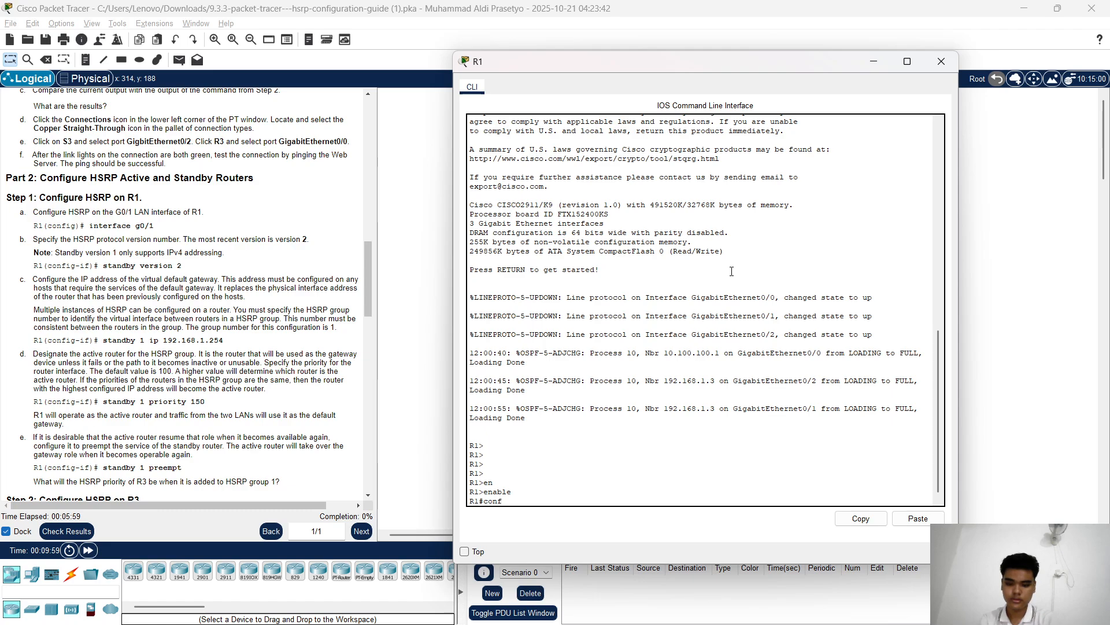
text( t)
key(Return)
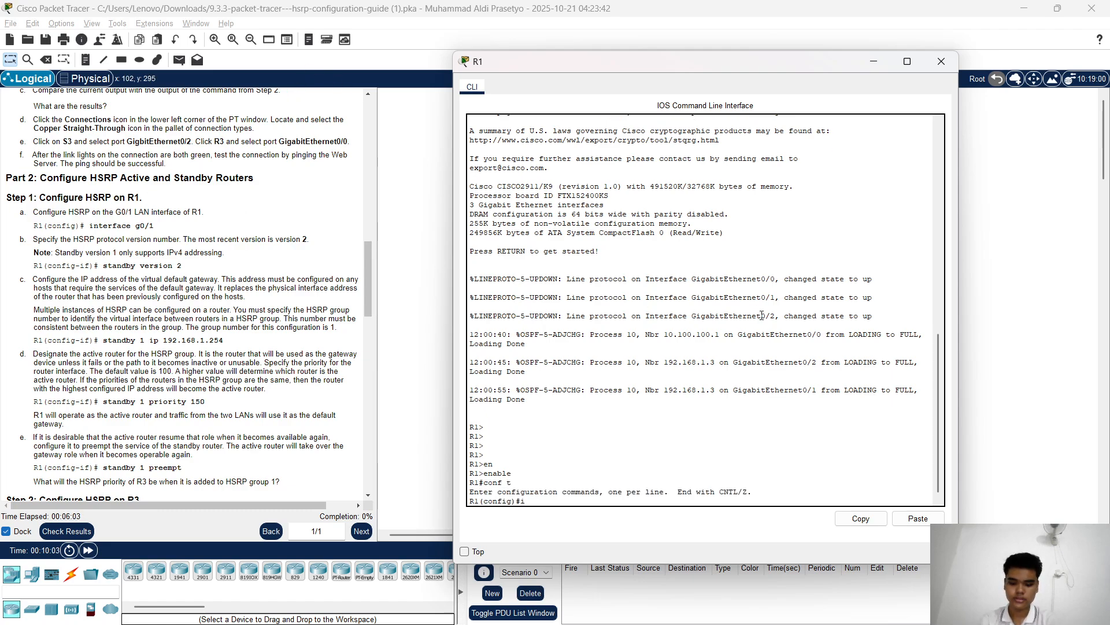
Enter interface g0/1 on R1 and apply 'standby version 2'
text(int)
key(Tab)
text(g0)
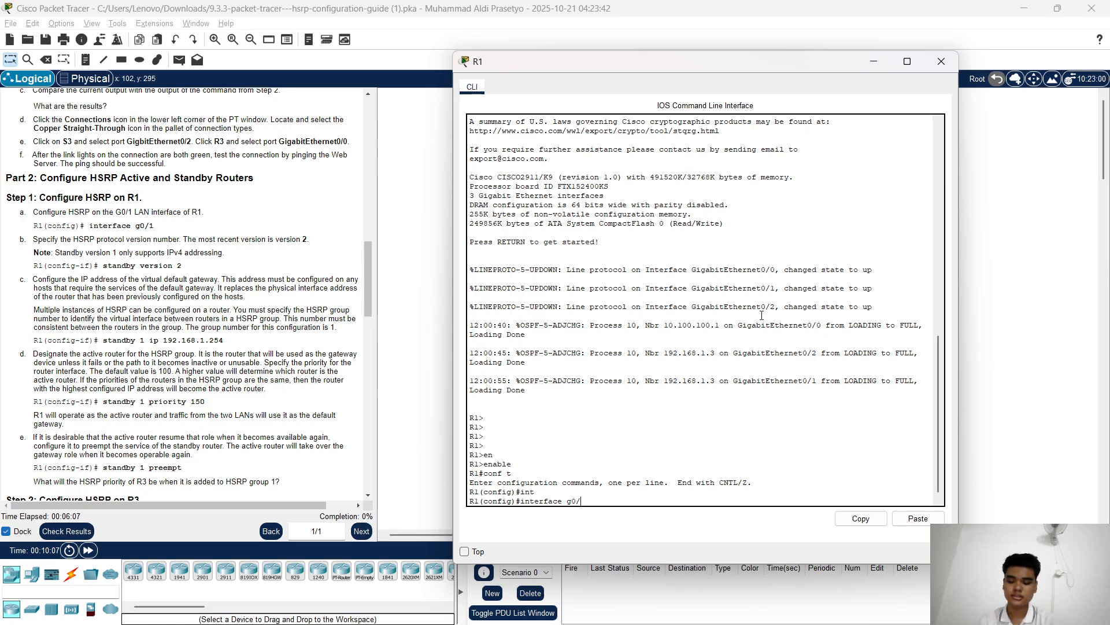
text(/1)
key(Return)
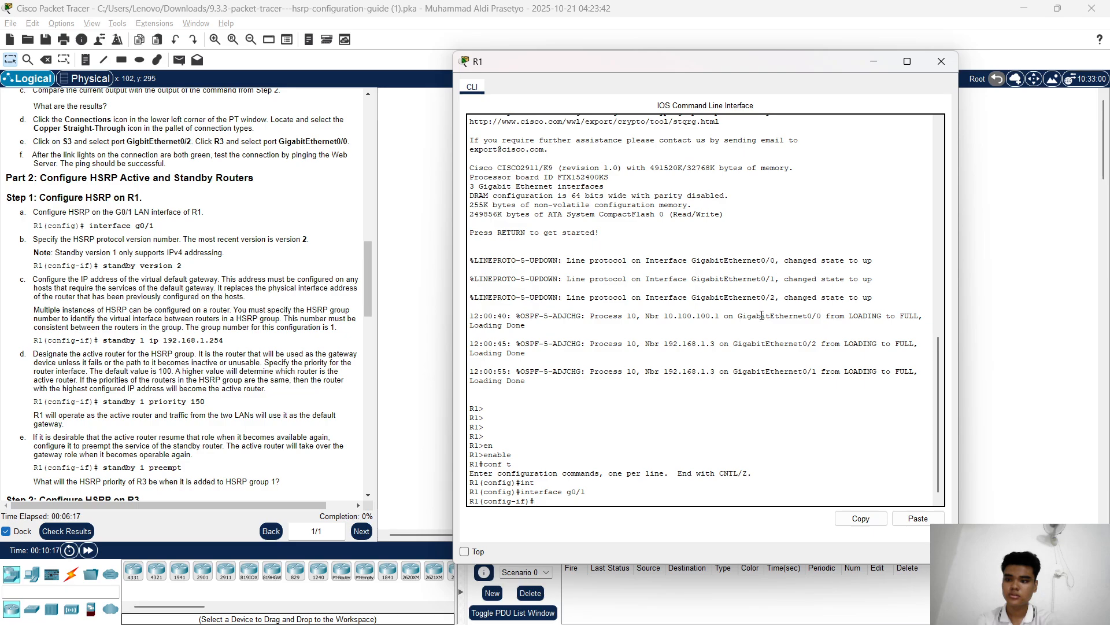
text(st)
key(Tab)
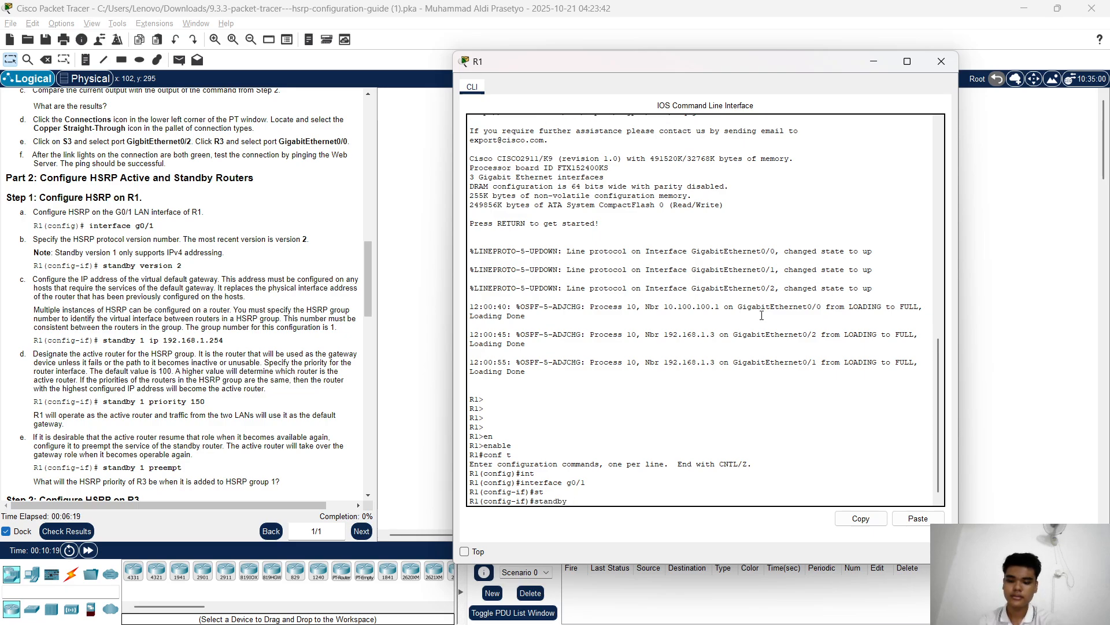
text(v)
key(Tab)
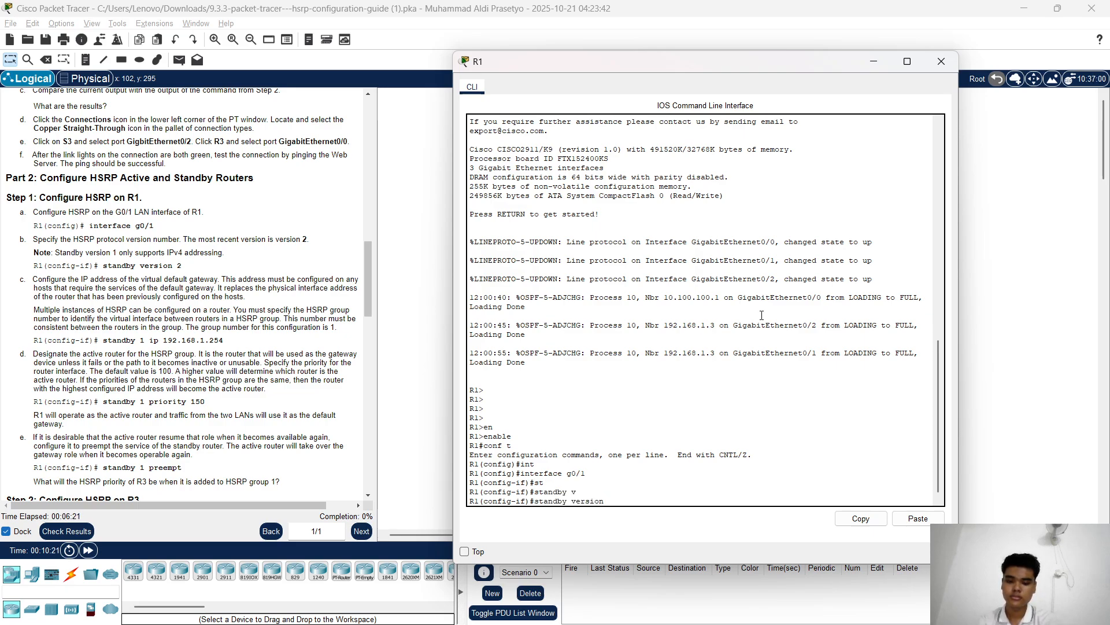
key(Return)
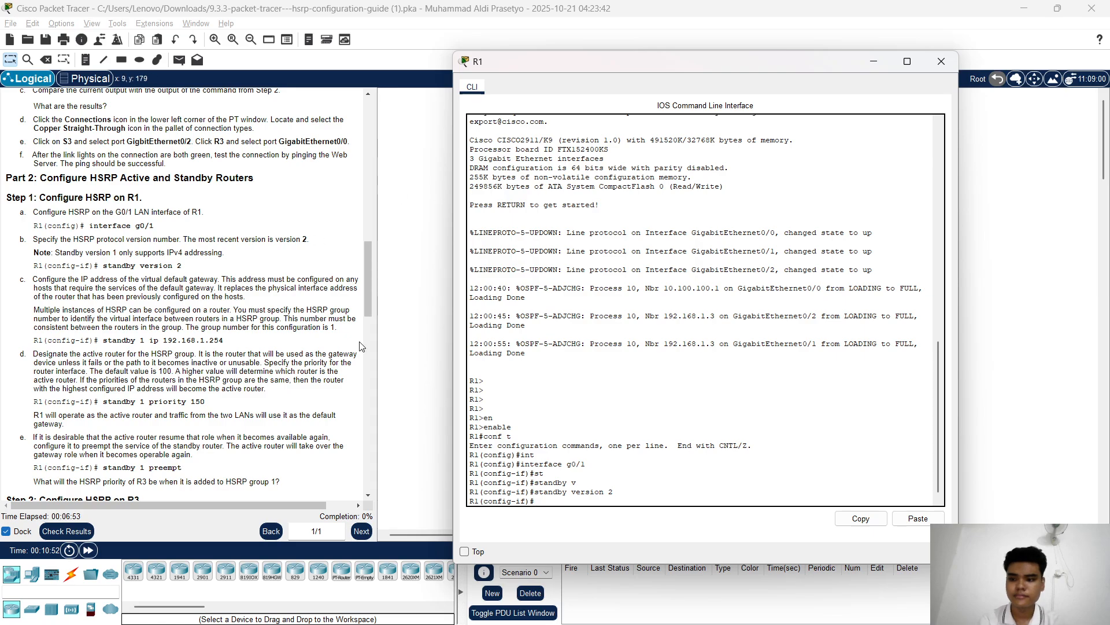
scroll(286, 315, down, 1)
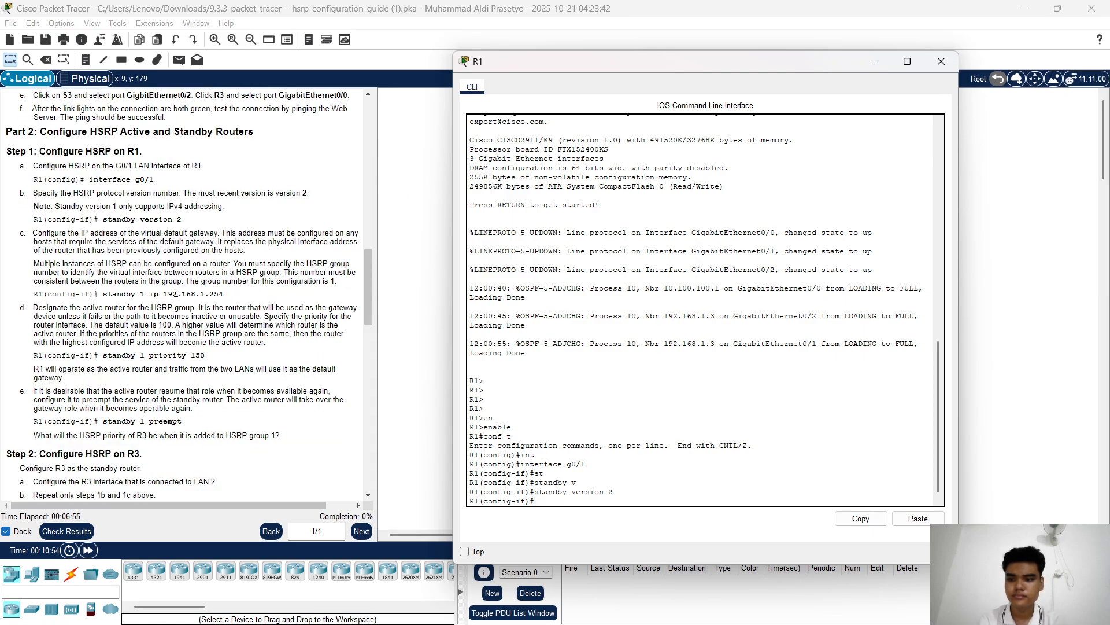
Enter 'standby 1 ip 192.168.1.254' on R1's G0/1 as the HSRP virtual gateway
text(st)
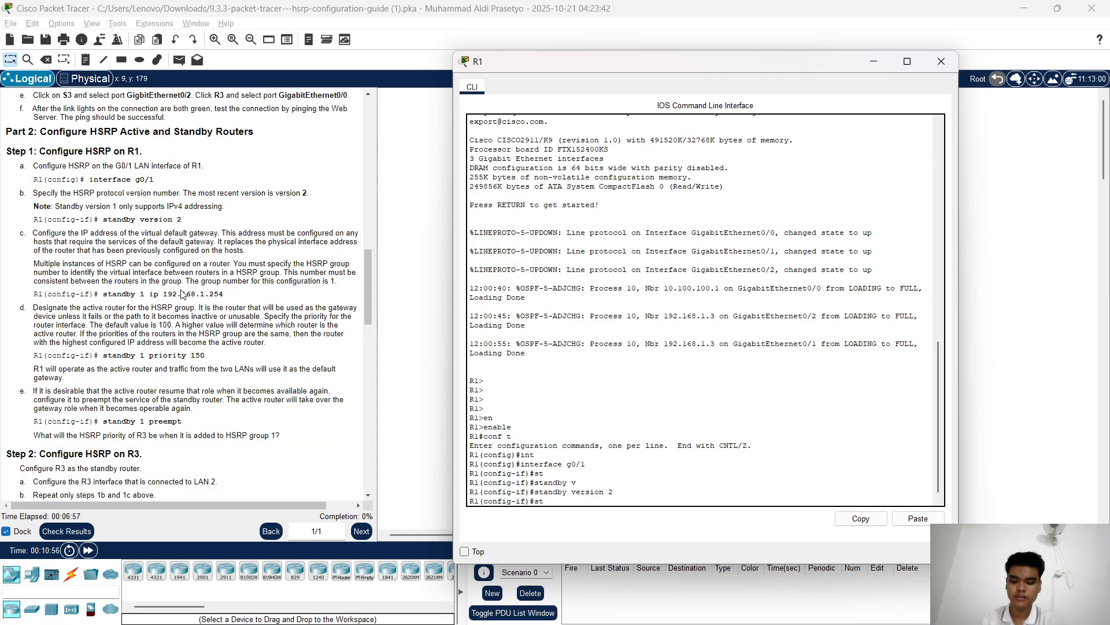
key(Tab)
text(andby)
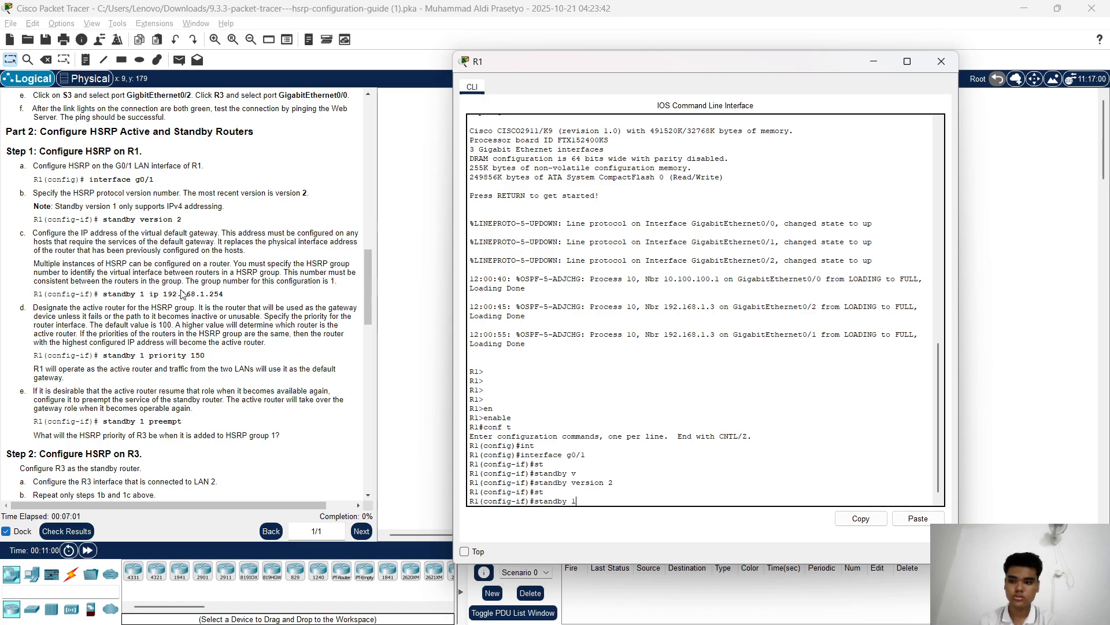
text( 1 ip )
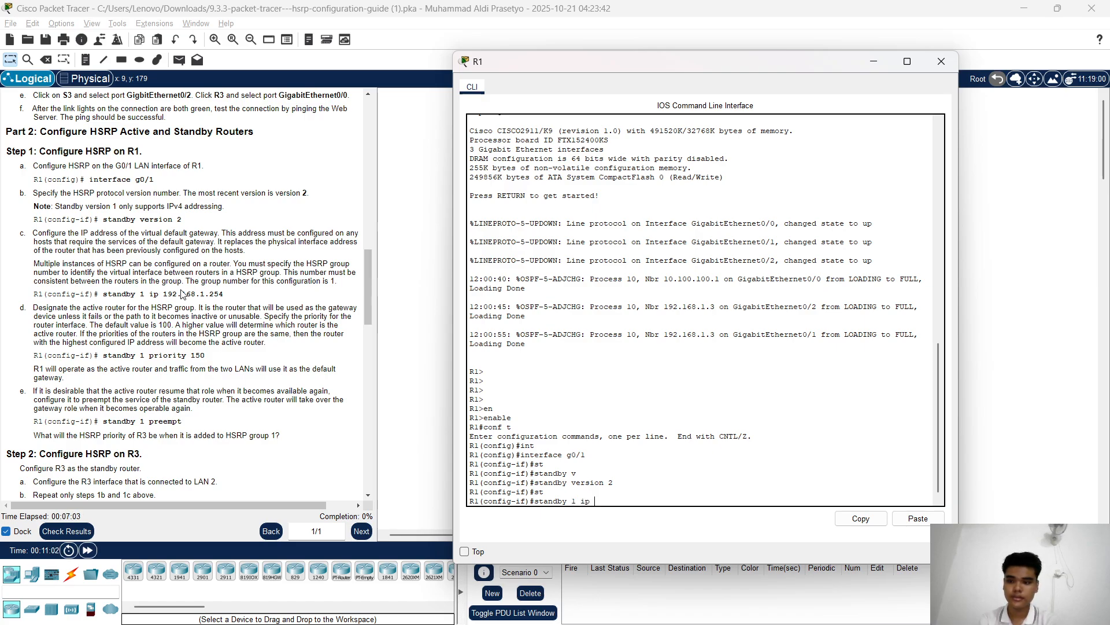
text(19)
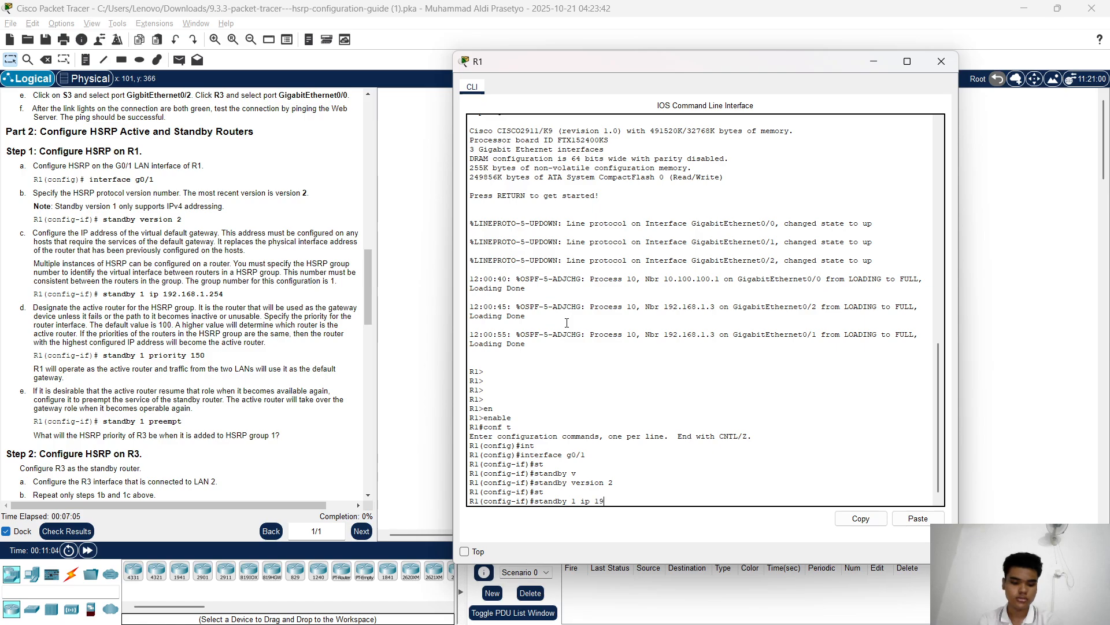
text(2.16)
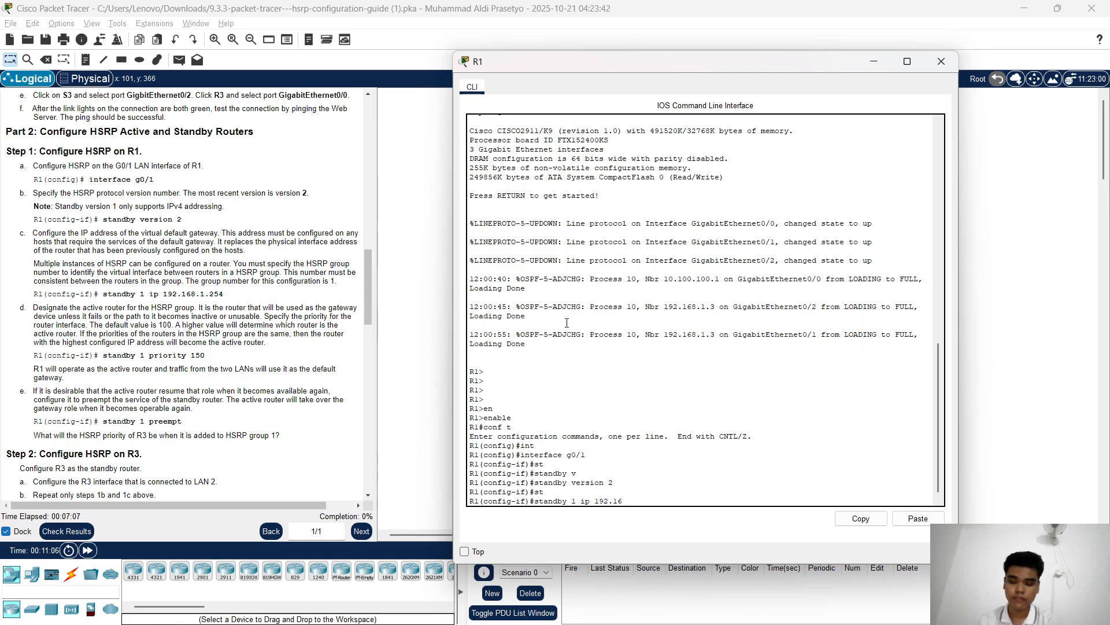
text(8.1.254)
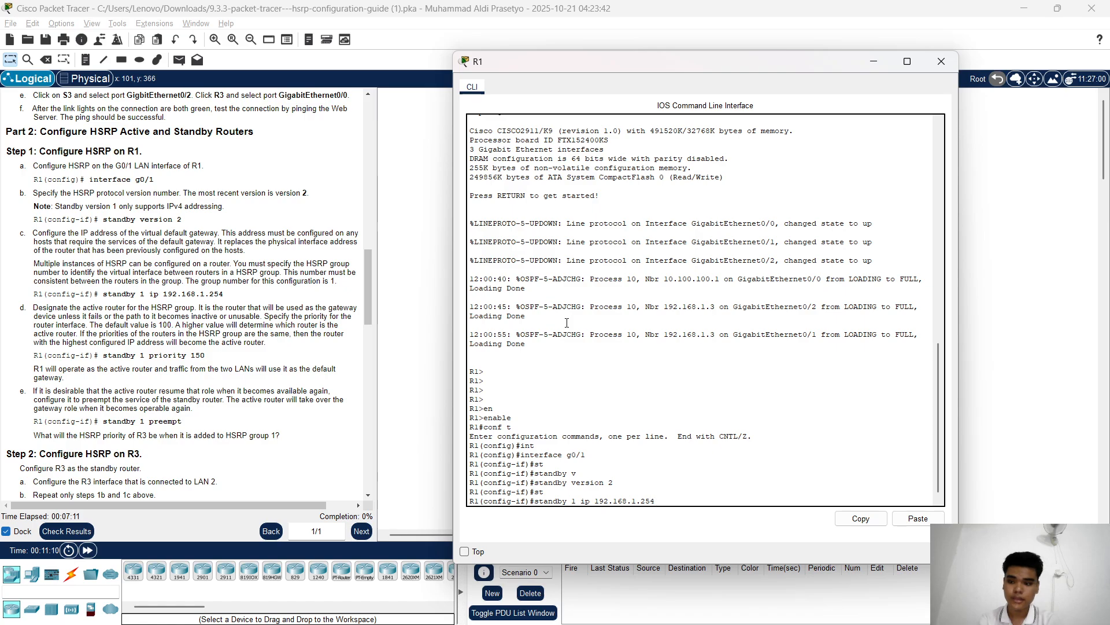
key(Return)
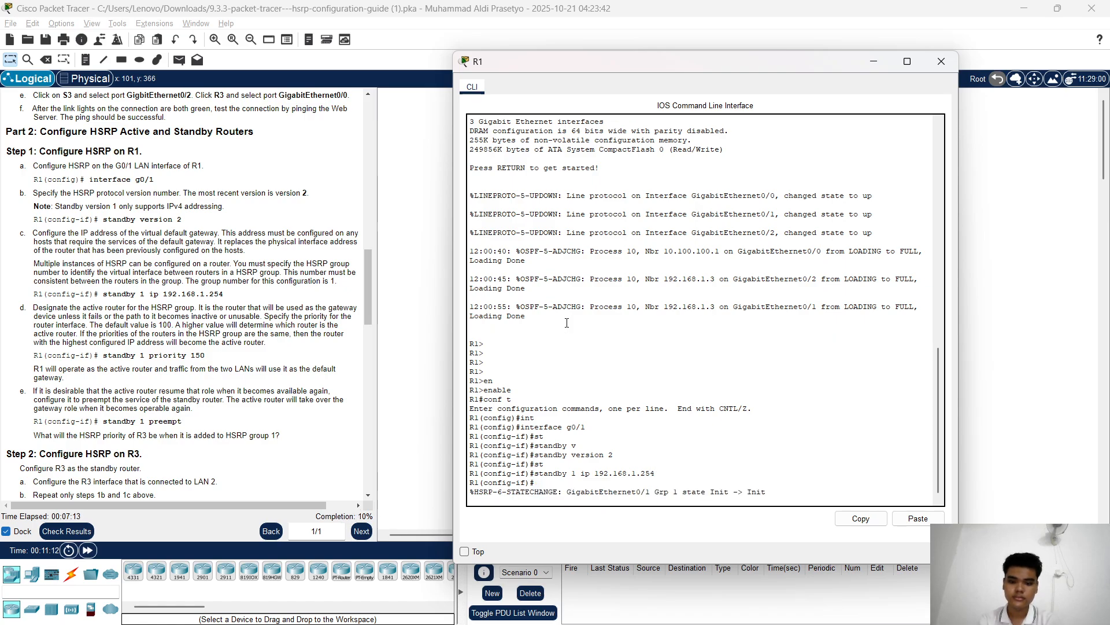
key(Return)
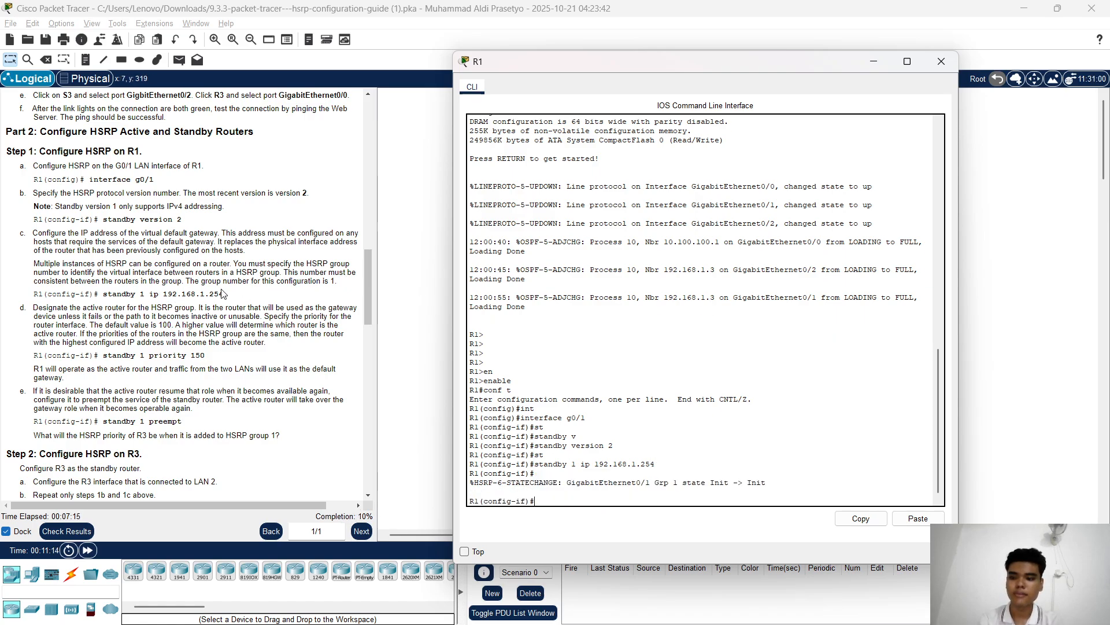
scroll(222, 293, down, 3)
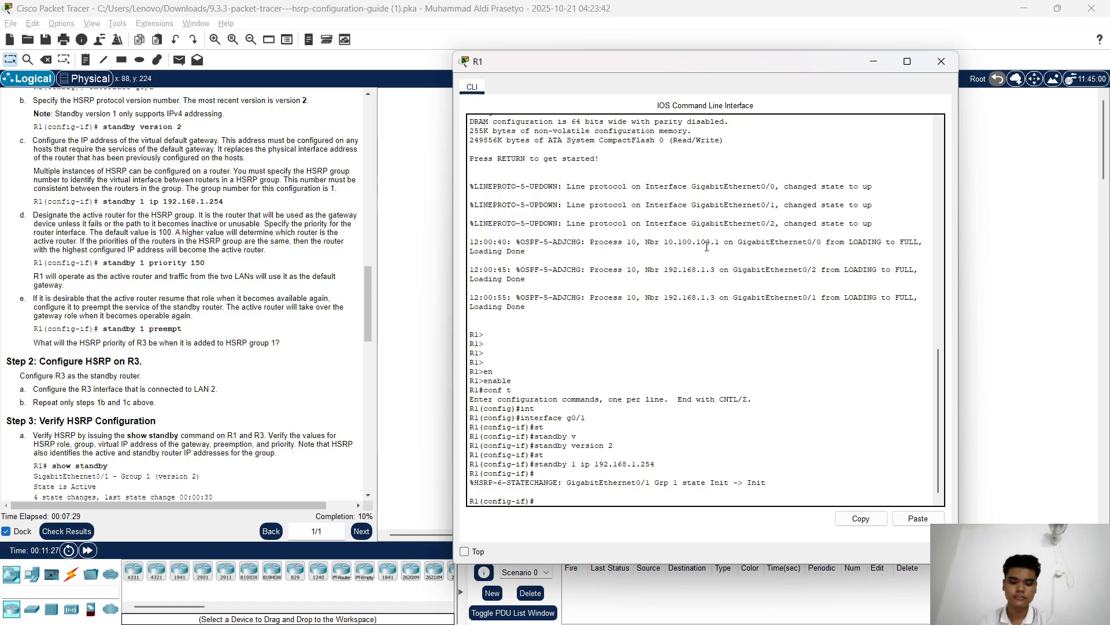
Set R1's HSRP group 1 priority to 150 with 'standby 1 priority'
key(Return)
key(Return)
key(Return)
text(standby 1)
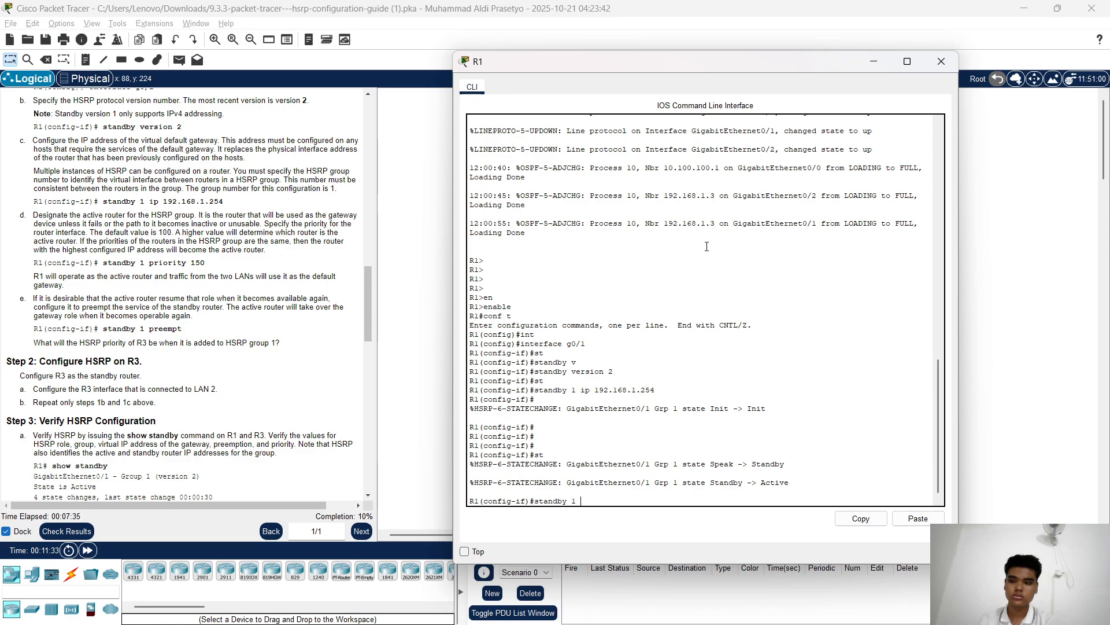
text( p)
key(Tab)
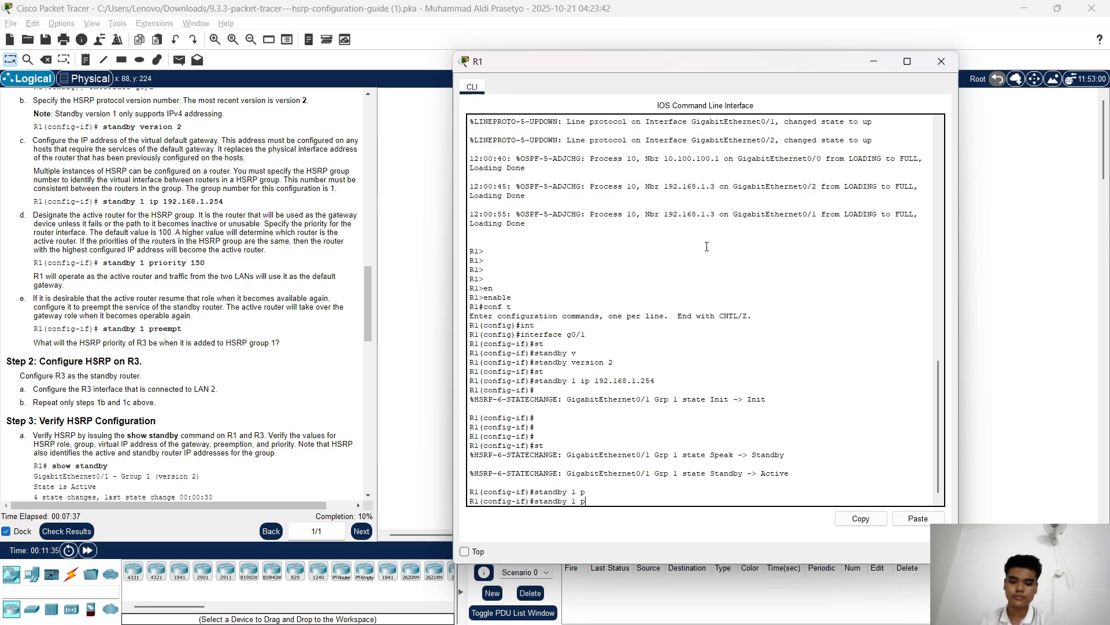
text(r)
key(Tab)
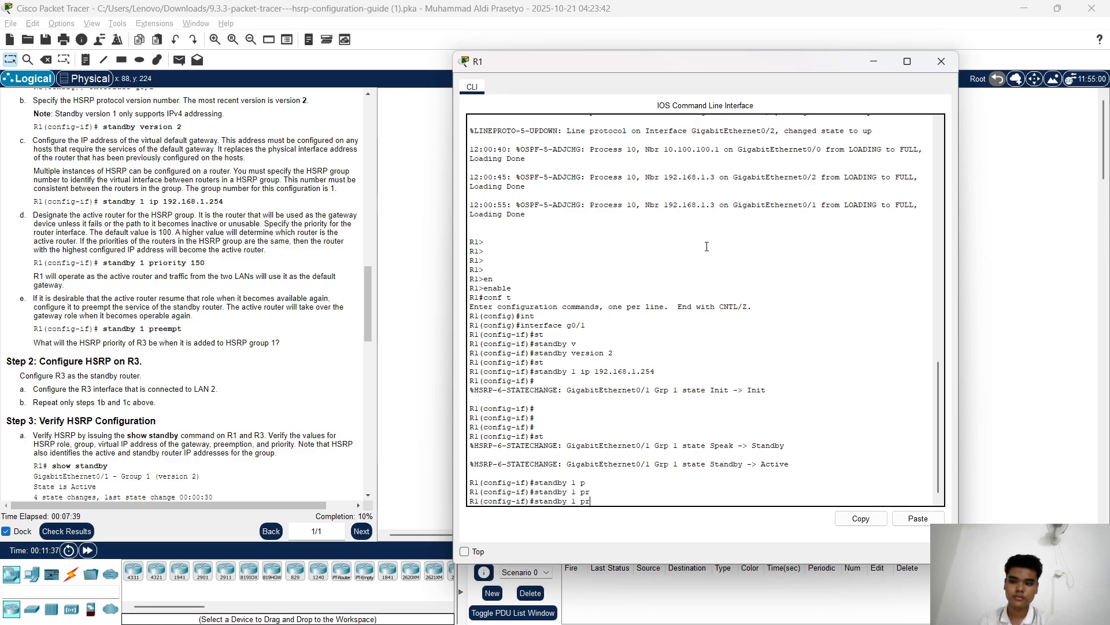
text(i)
key(Tab)
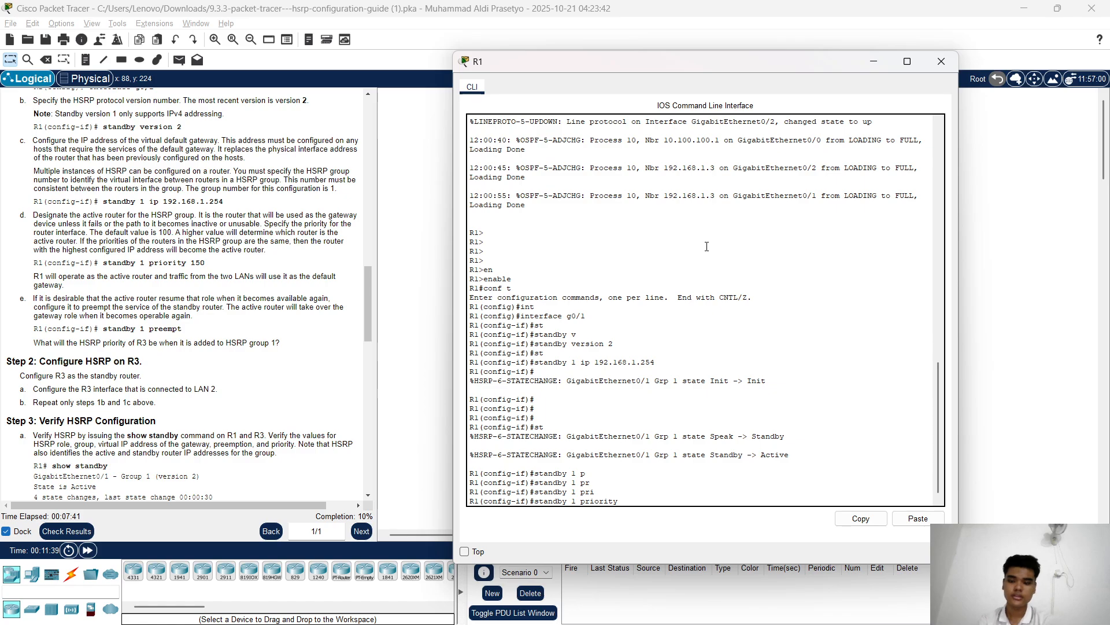
text(150)
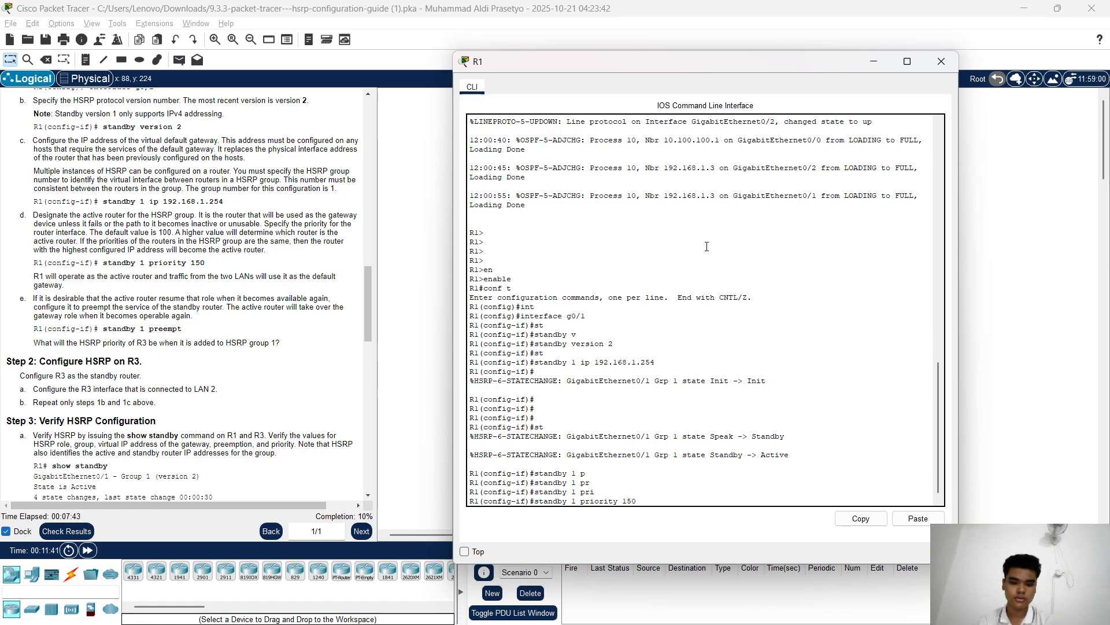
key(Return)
key(Return)
key(Return)
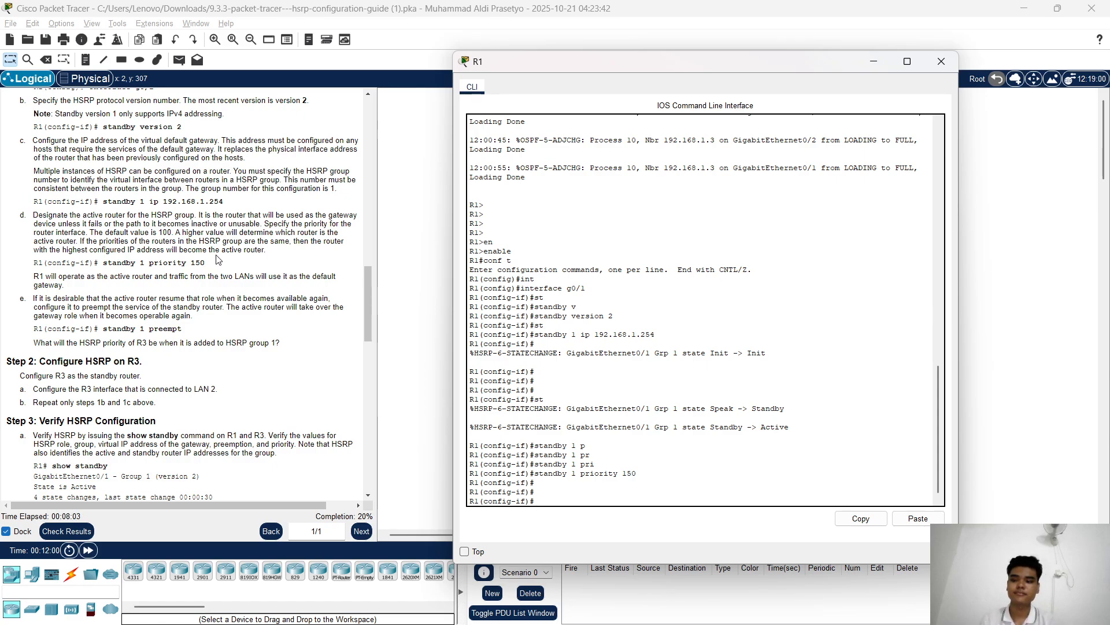
scroll(217, 259, down, 1)
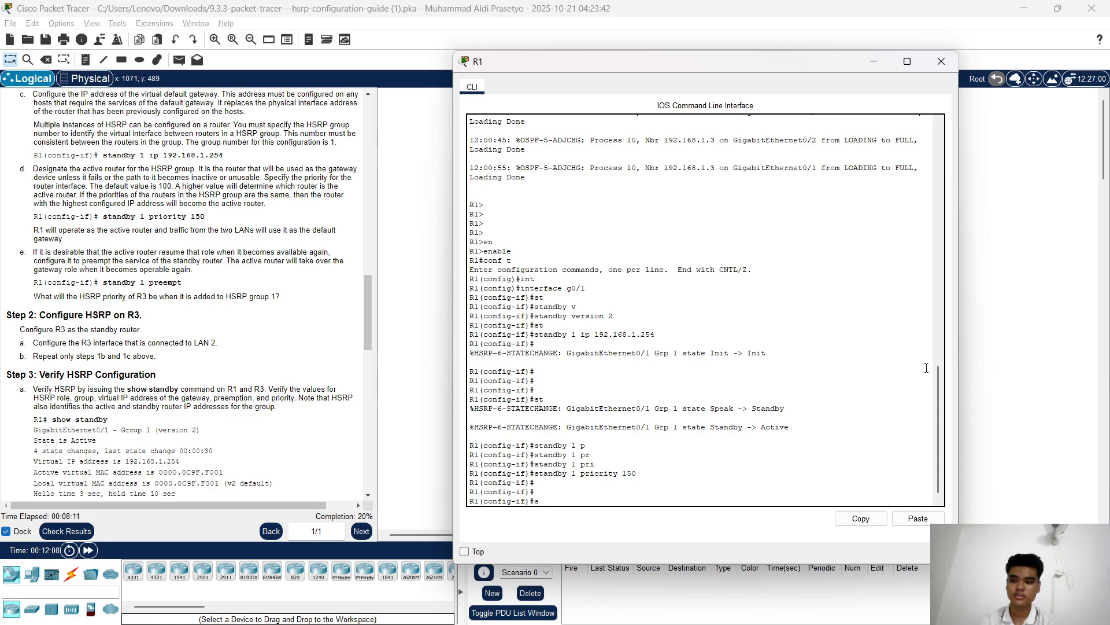
Enable preemption with 'standby 1 preempt', fixing a mistyped keyword
key(Tab)
text(t)
key(Tab)
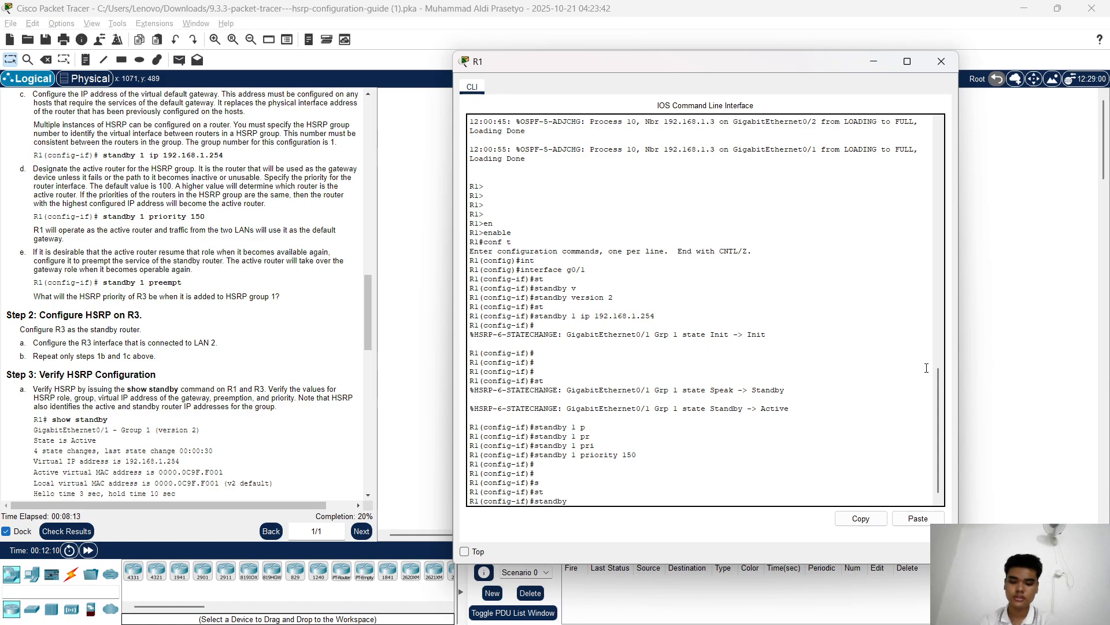
text(1 or)
key(Tab)
key(BackSpace)
key(BackSpace)
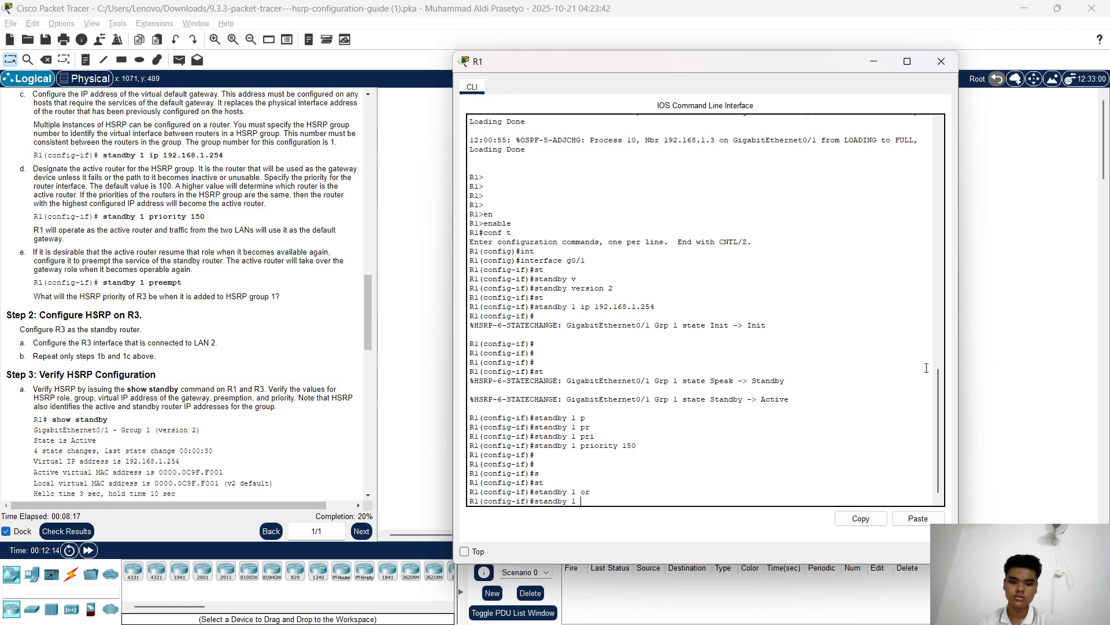
text(pr)
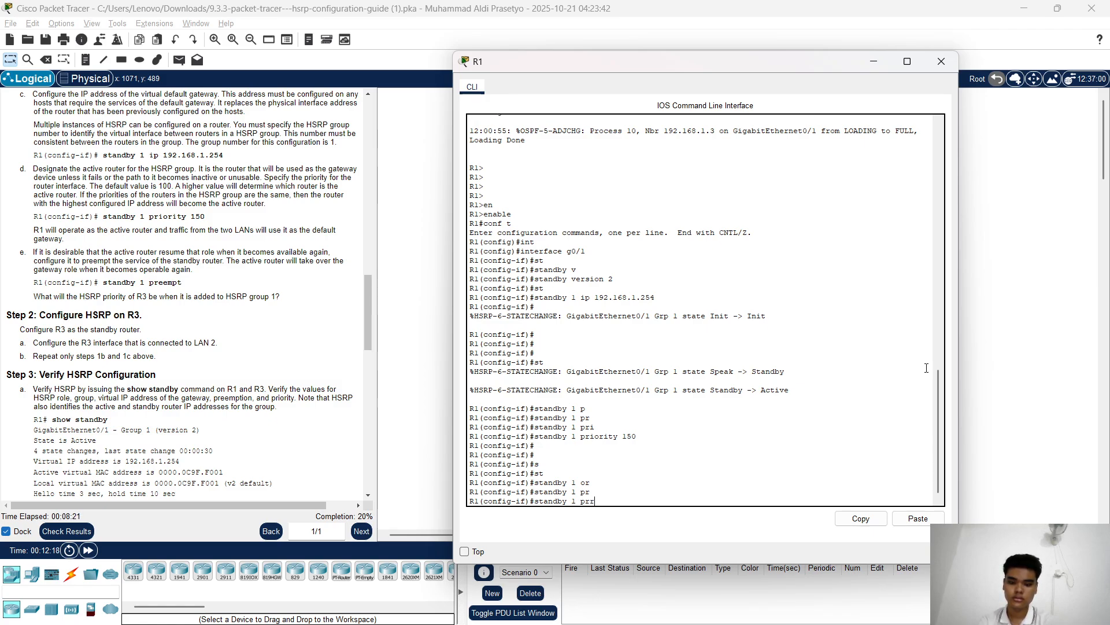
text(ee)
key(Tab)
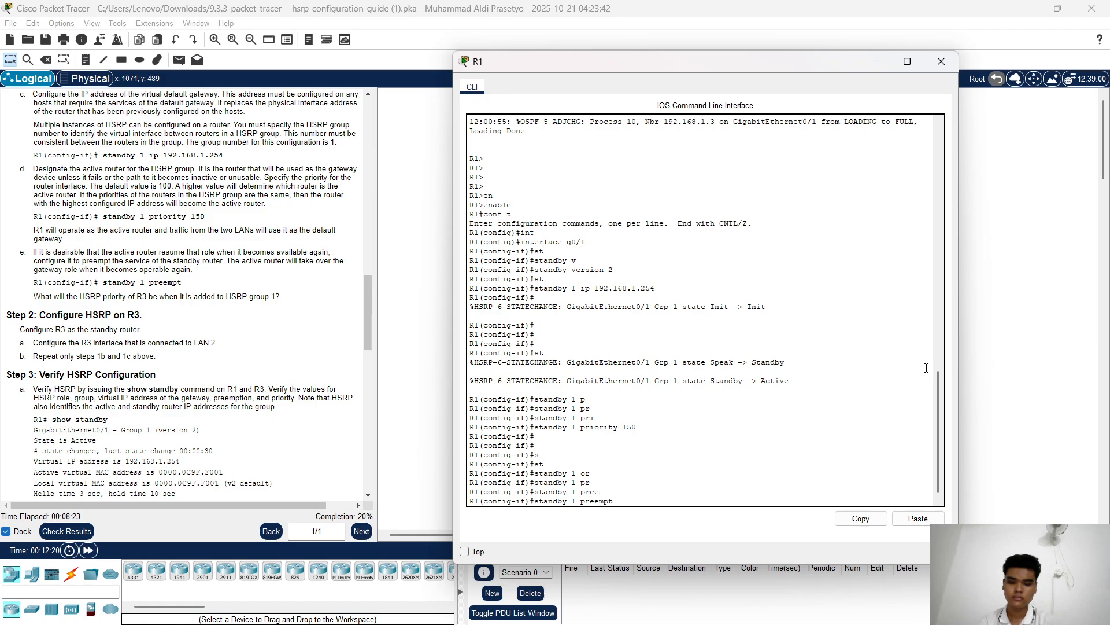
key(Return)
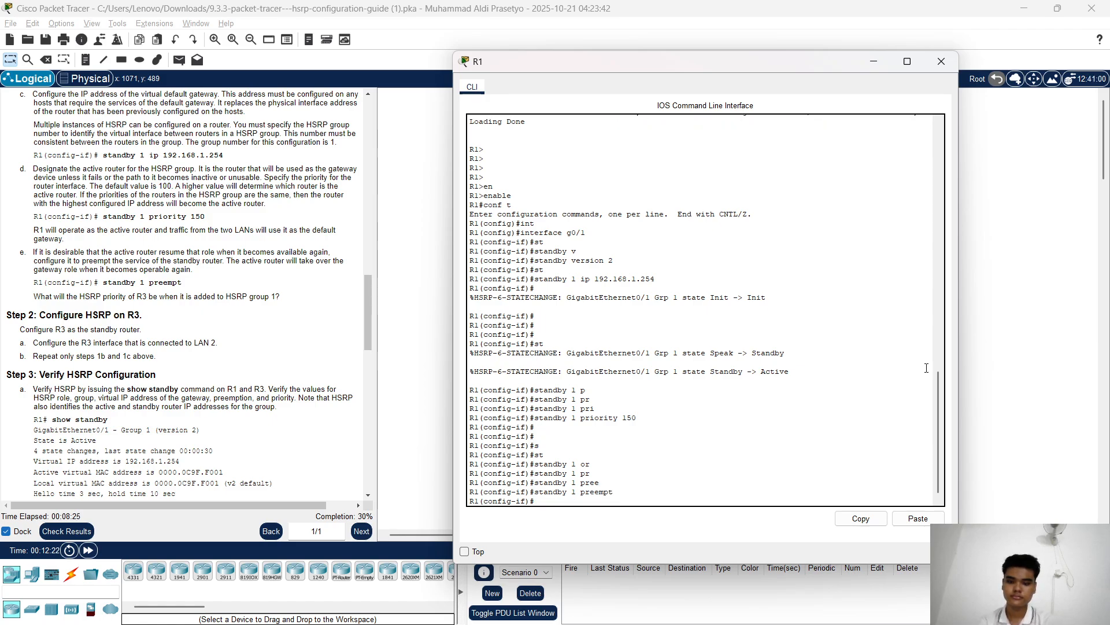
key(Return)
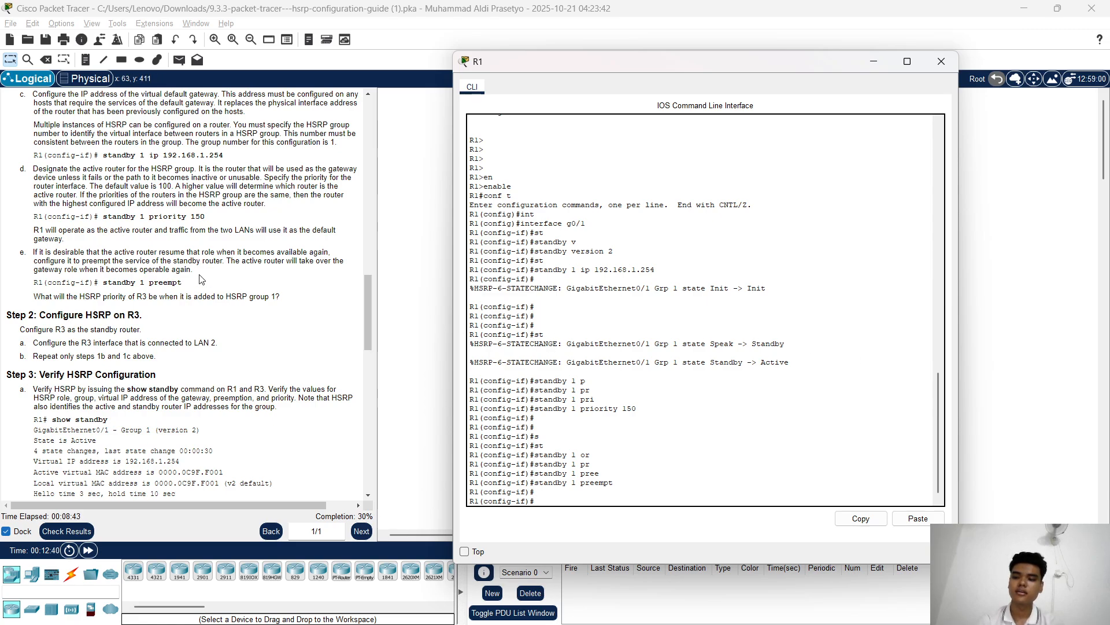
Review the expected show standby output in the instructions, then minimise R1's CLI window
scroll(116, 249, down, 2)
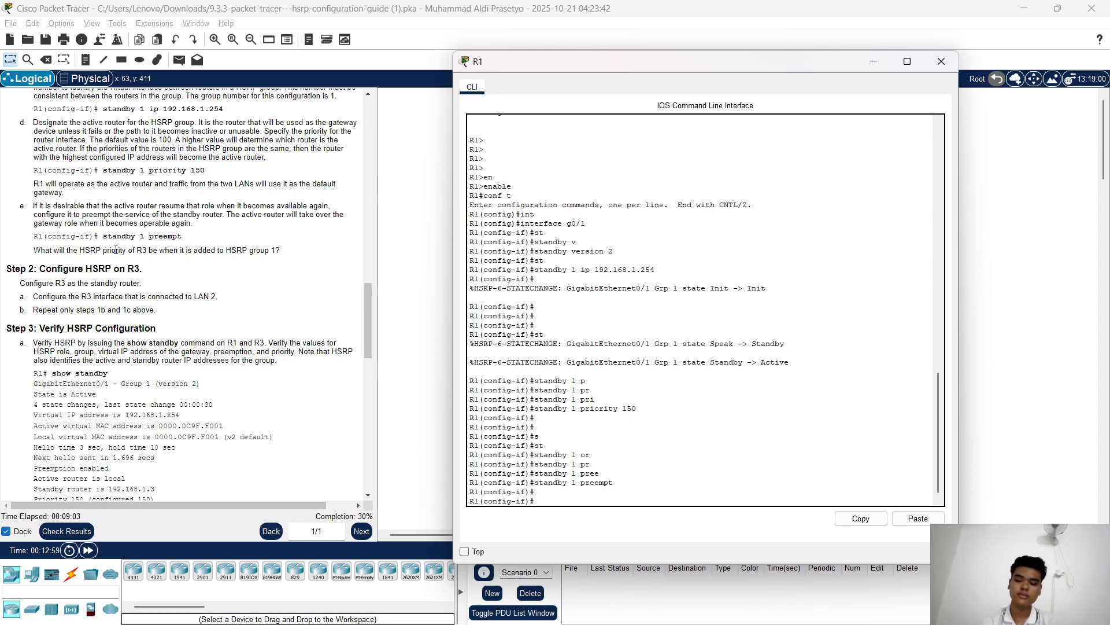
click(709, 219)
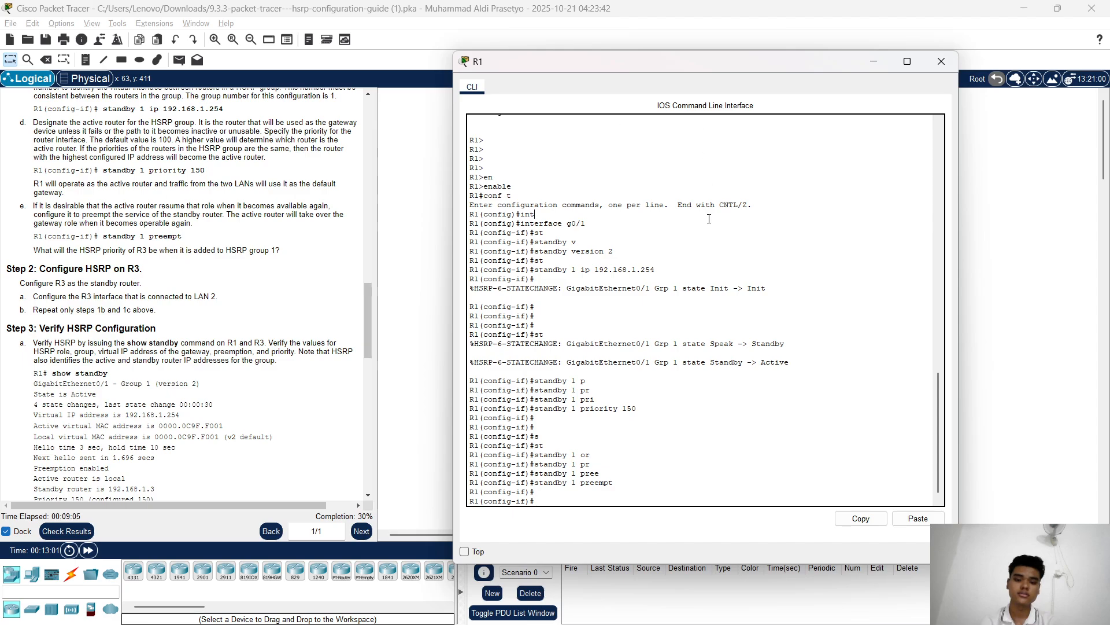
scroll(284, 255, down, 1)
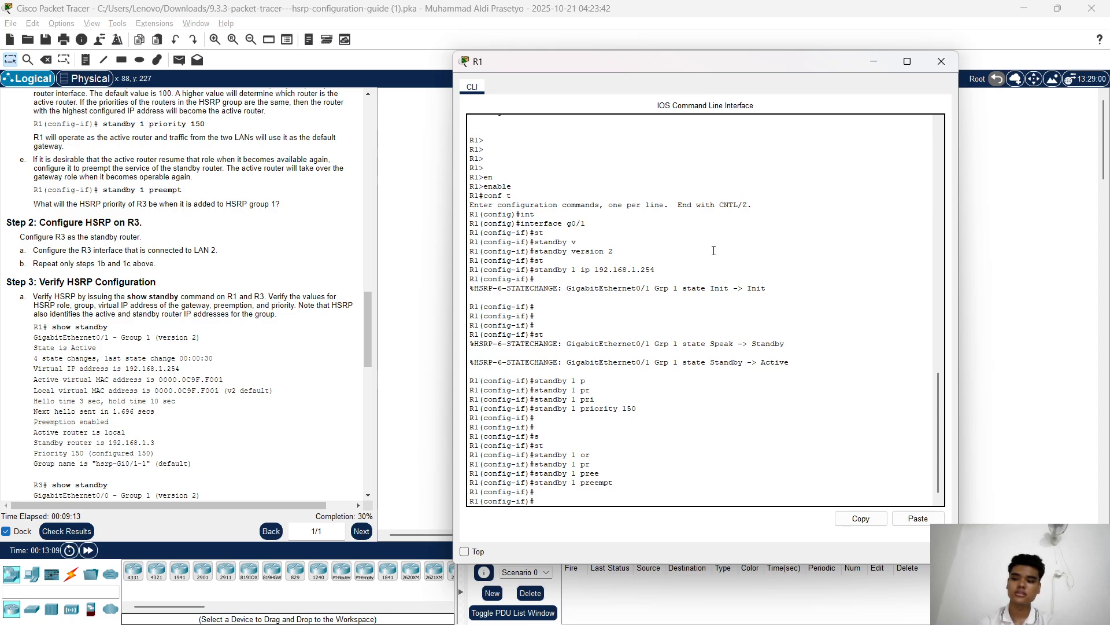
click(884, 61)
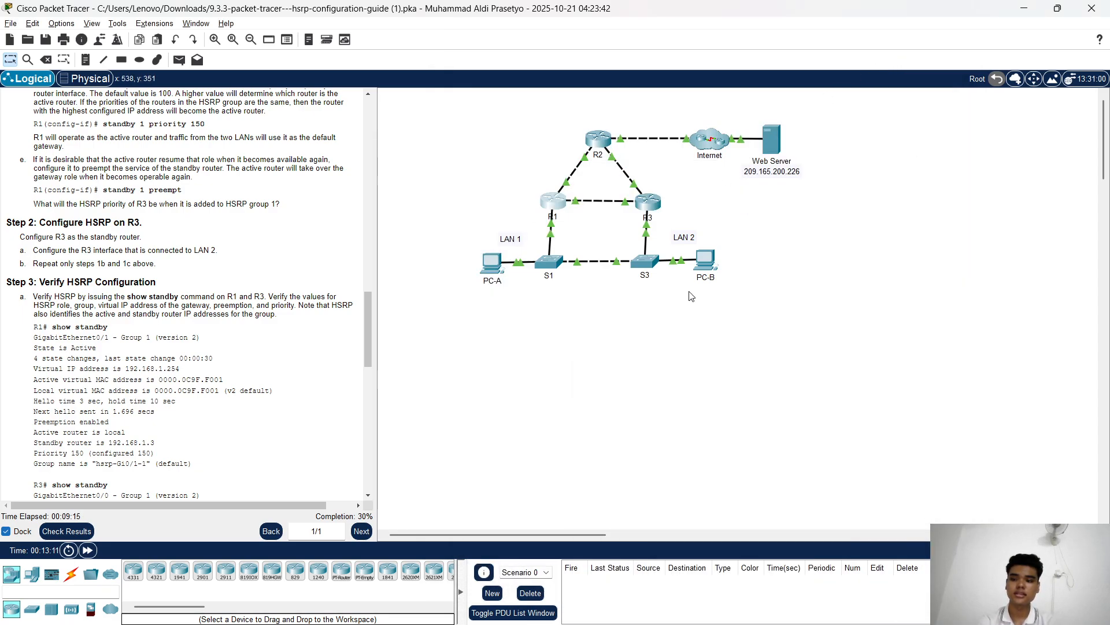
Open R3's console and enter enable, then global configuration mode, correcting typos along the way
click(650, 210)
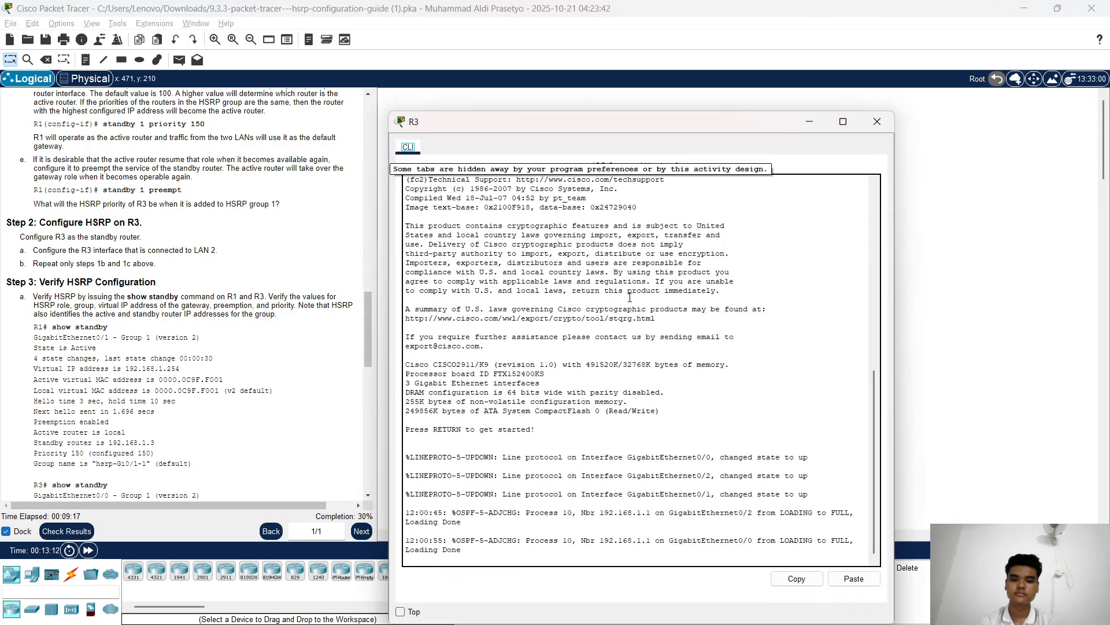
key(Return)
key(Return)
key(Return)
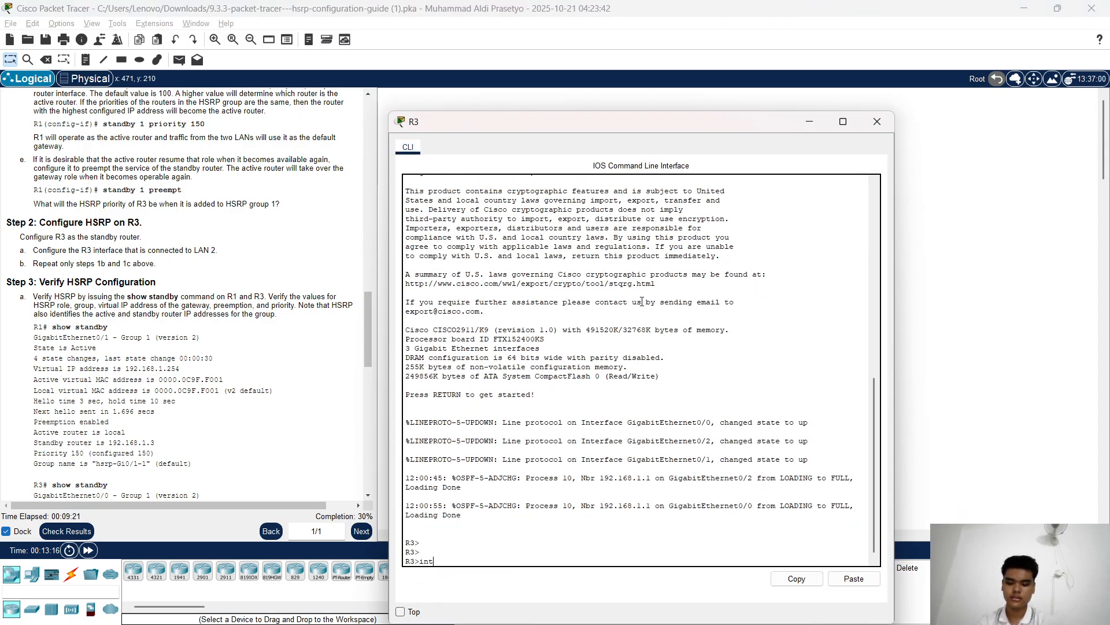
text(int)
key(Tab)
key(BackSpace)
key(BackSpace)
key(BackSpace)
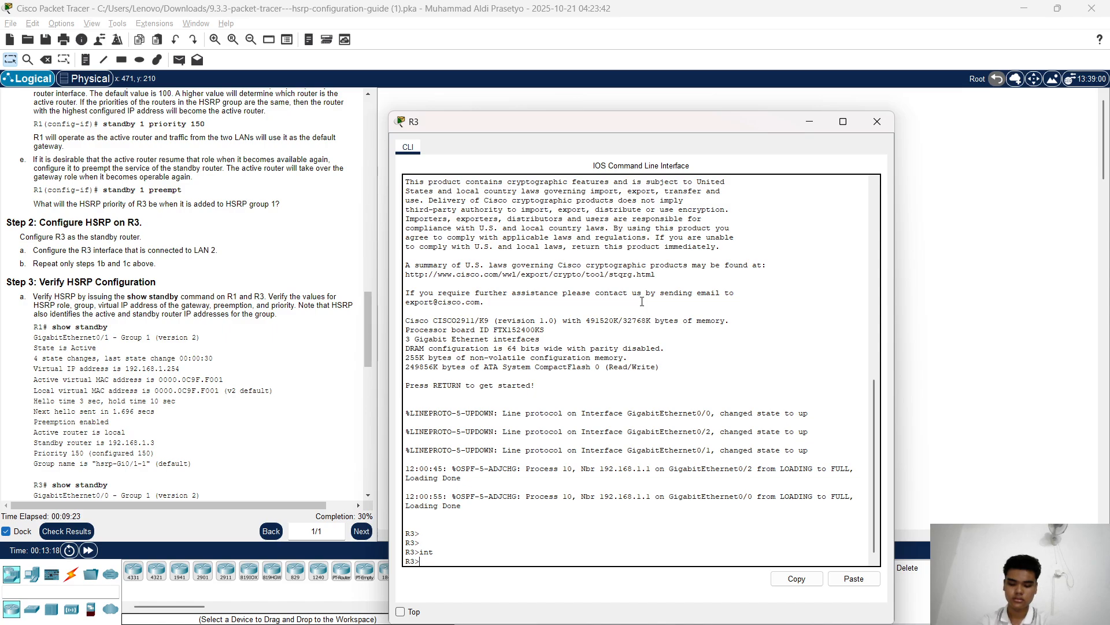
text(enb)
key(Tab)
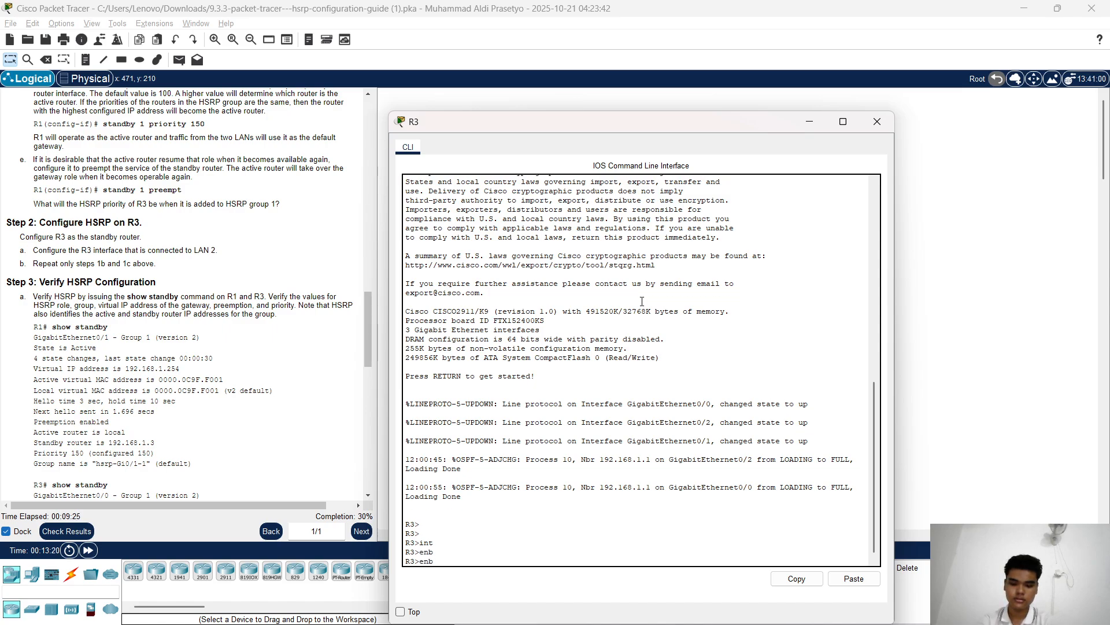
key(BackSpace)
key(Tab)
key(Return)
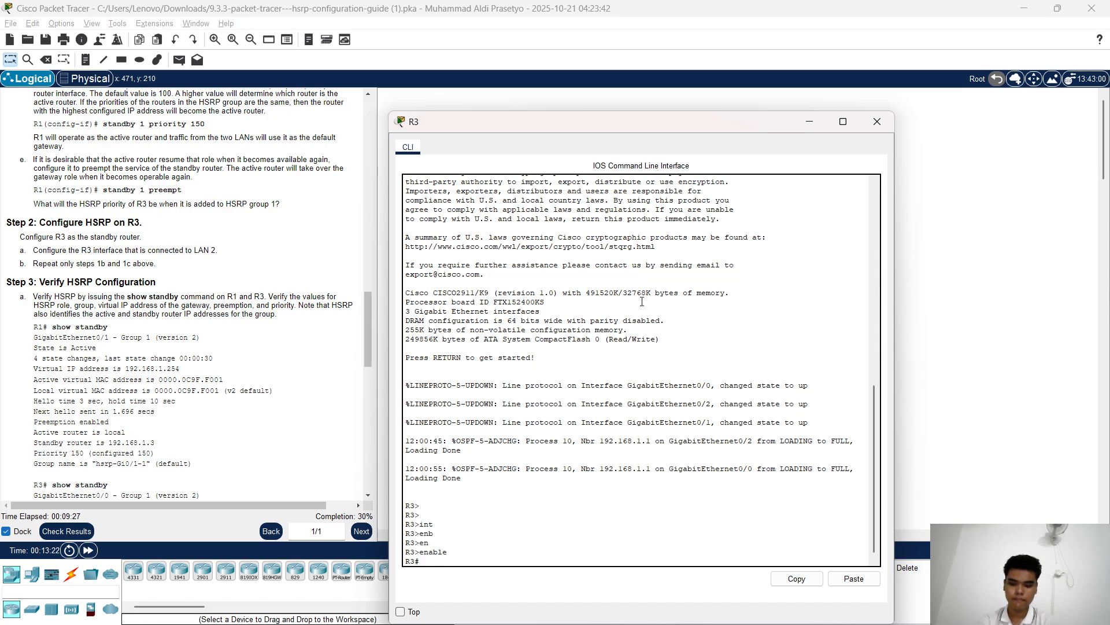
text(conf y)
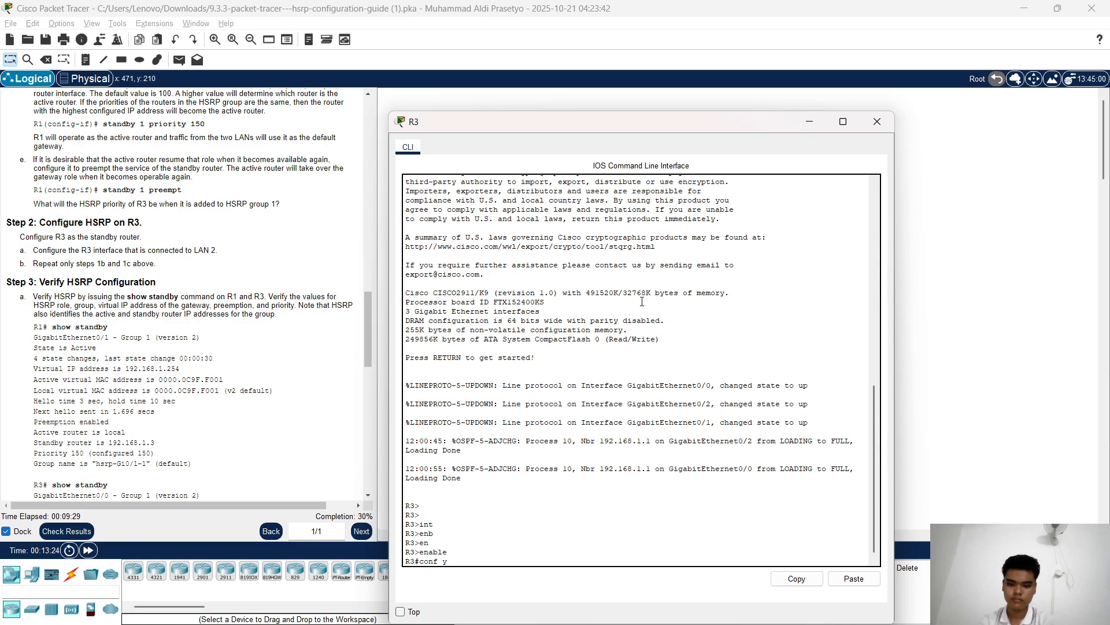
text(t)
key(Return)
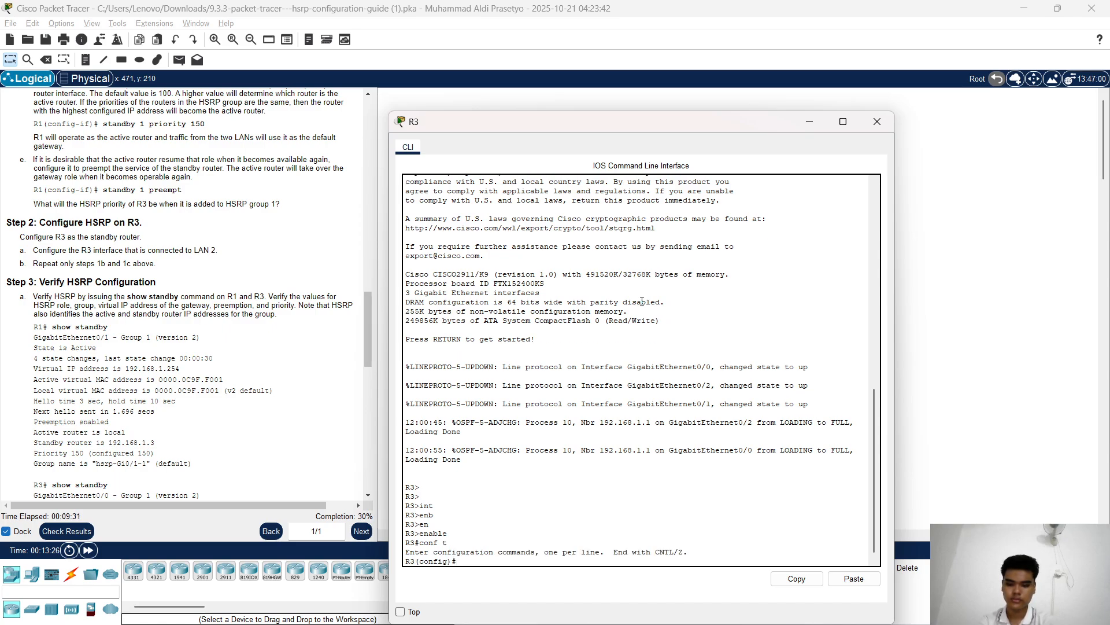
Enter R3's interface g0/0 and set 'standby version 2'
text(int)
key(Tab)
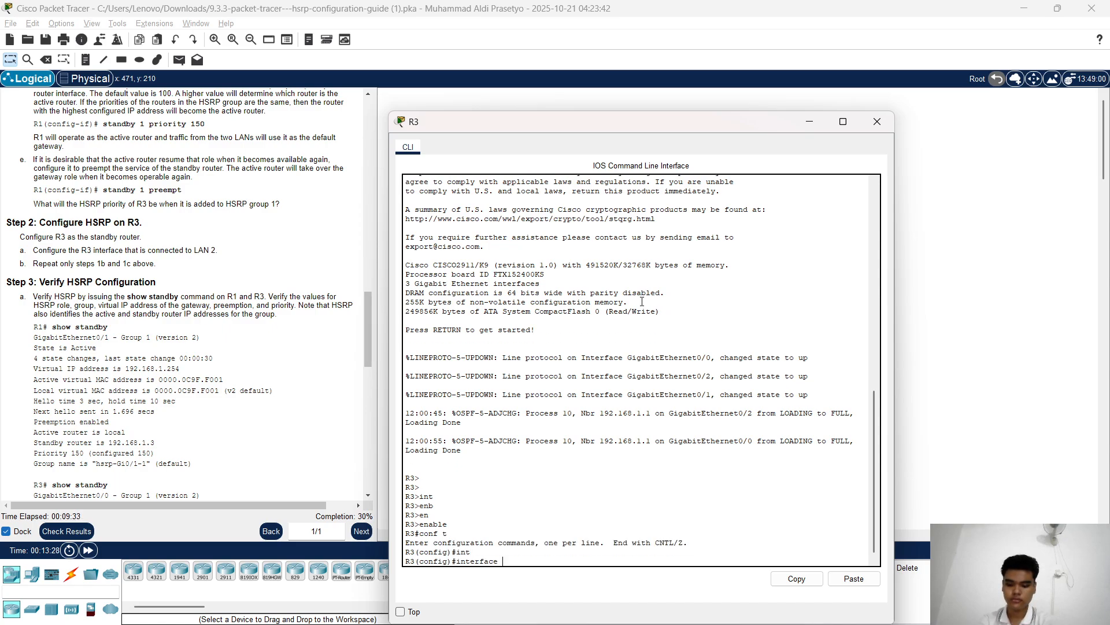
text(g)
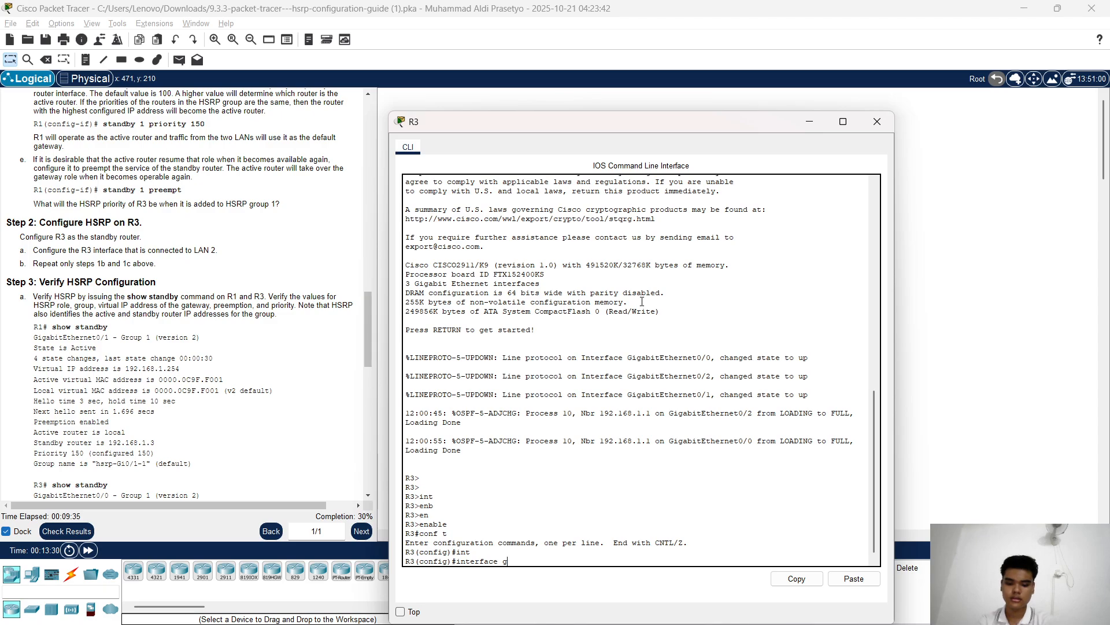
text(0/)
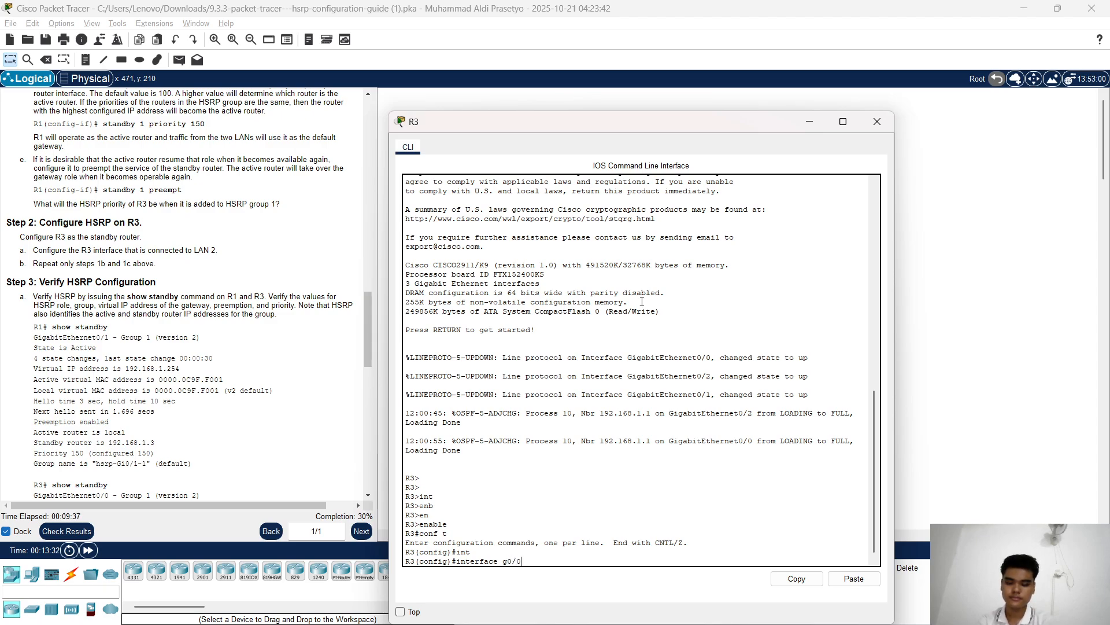
text(0)
key(Return)
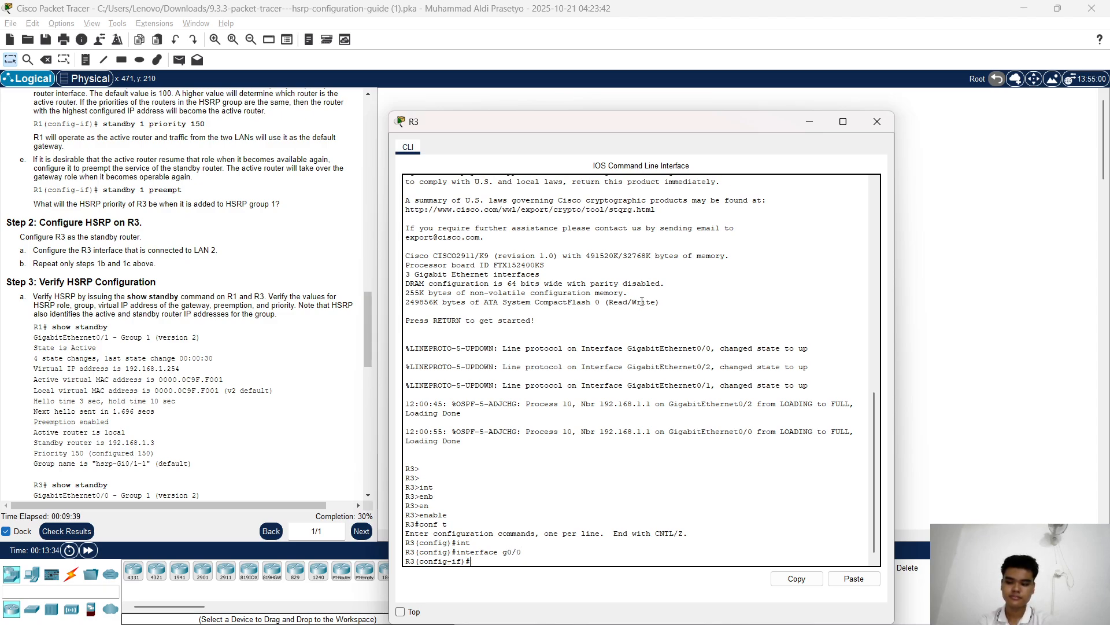
text(st)
key(Tab)
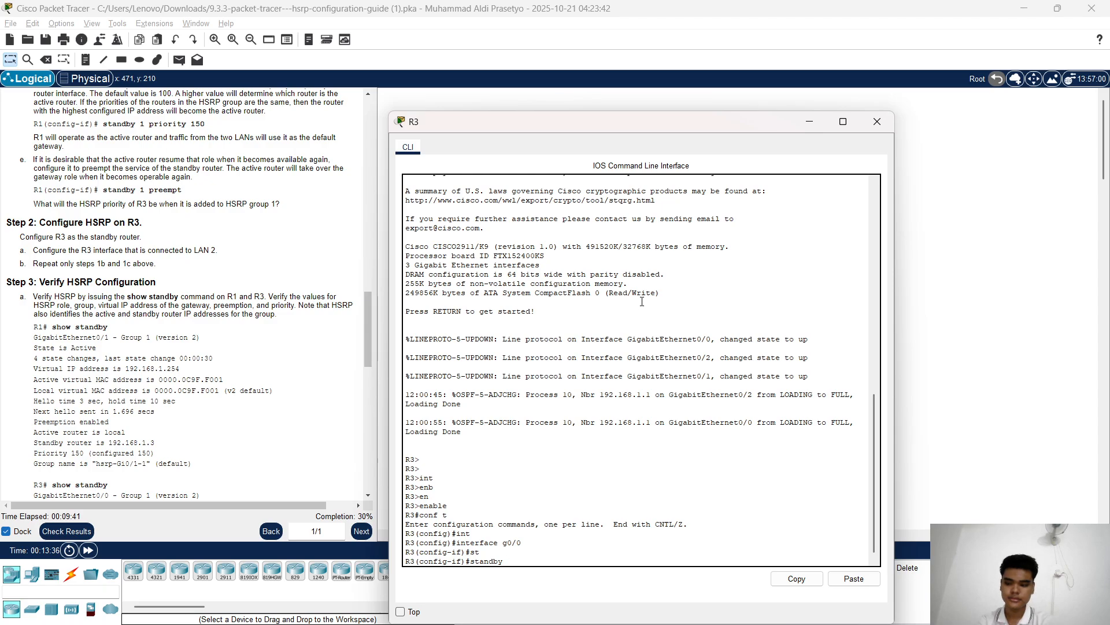
text(v)
key(Tab)
text(2)
key(Return)
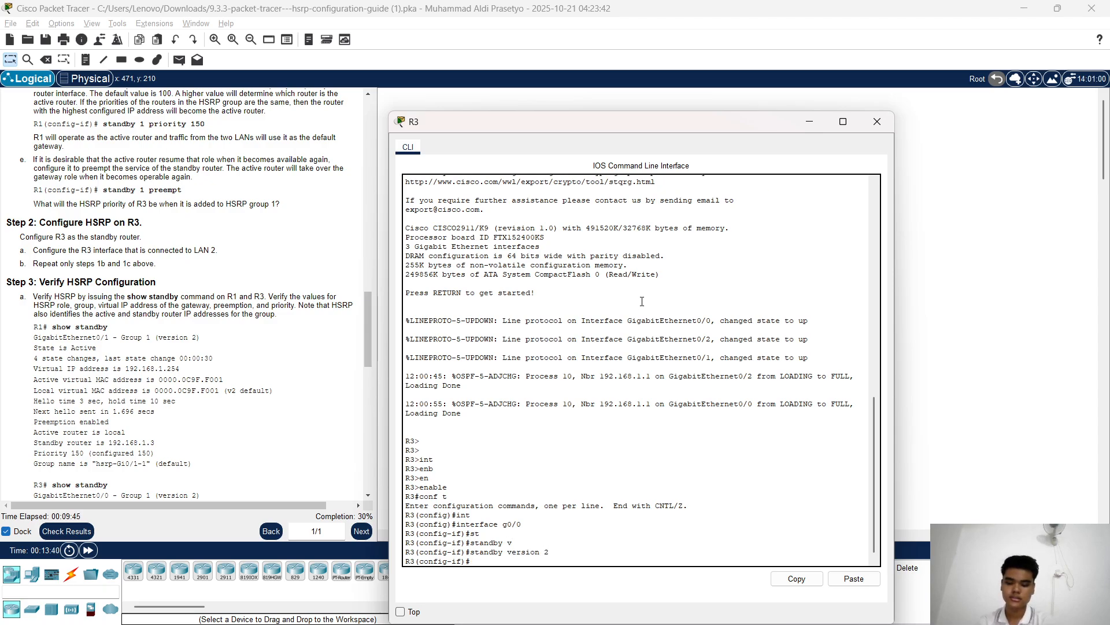
Give R3's HSRP group 1 the virtual IP 192.168.1.254 with 'standby 1 ip'
text(s)
key(Tab)
text(t)
key(Tab)
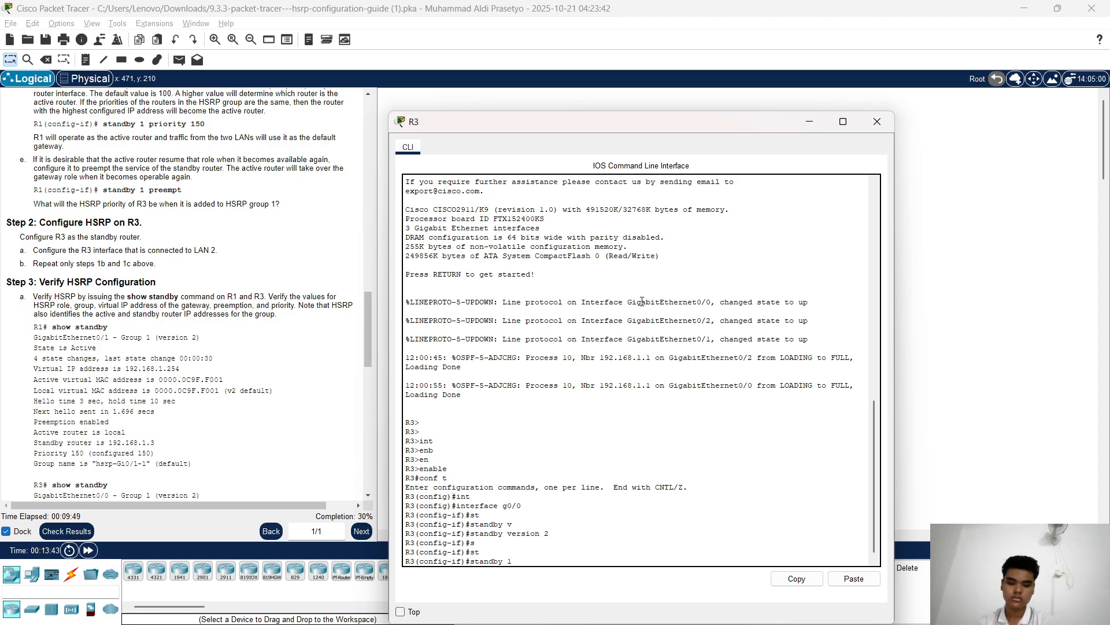
text(1 i)
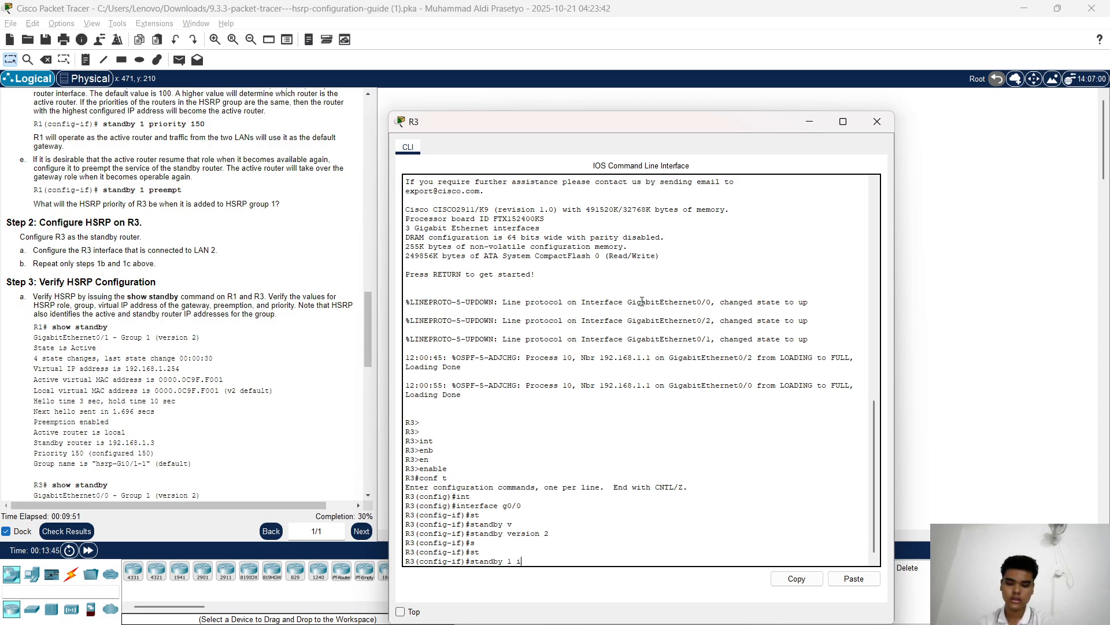
text(p 1)
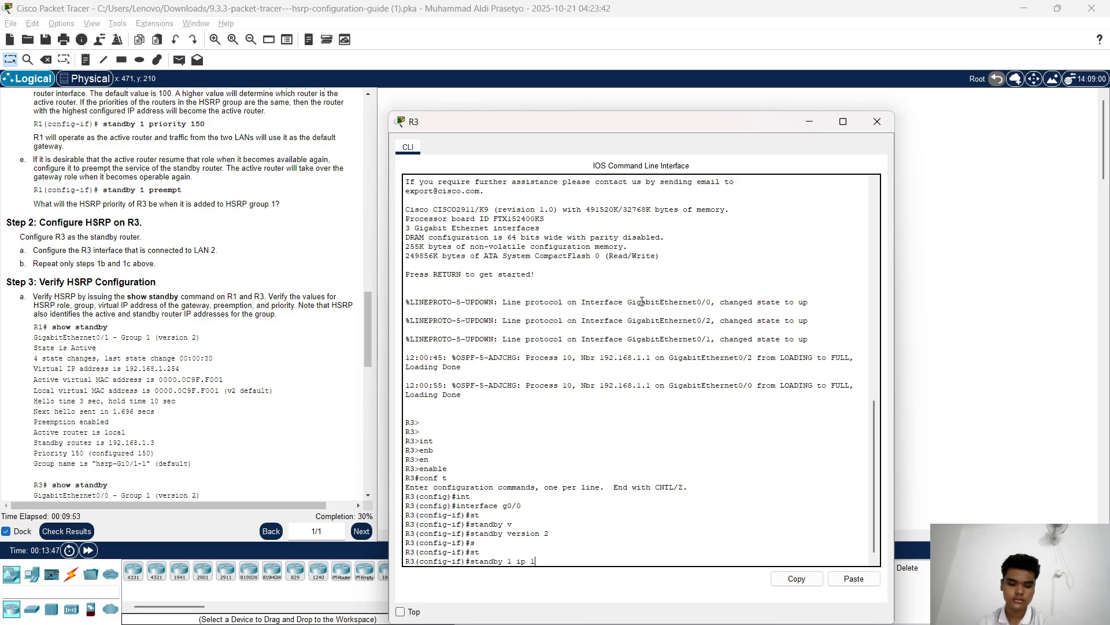
text(92.1)
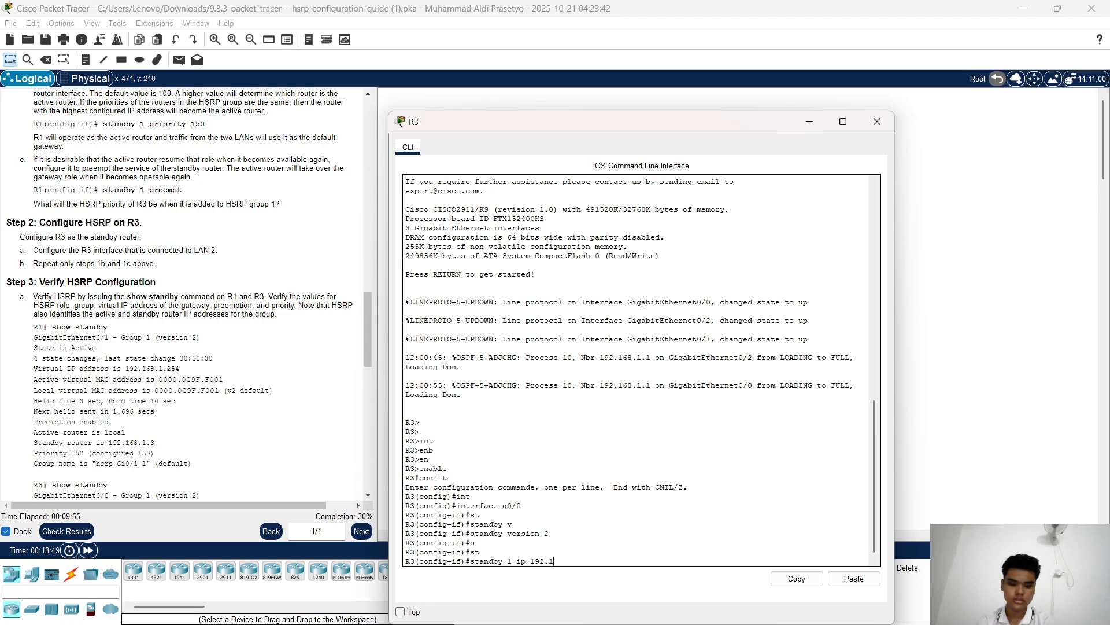
text(68.1)
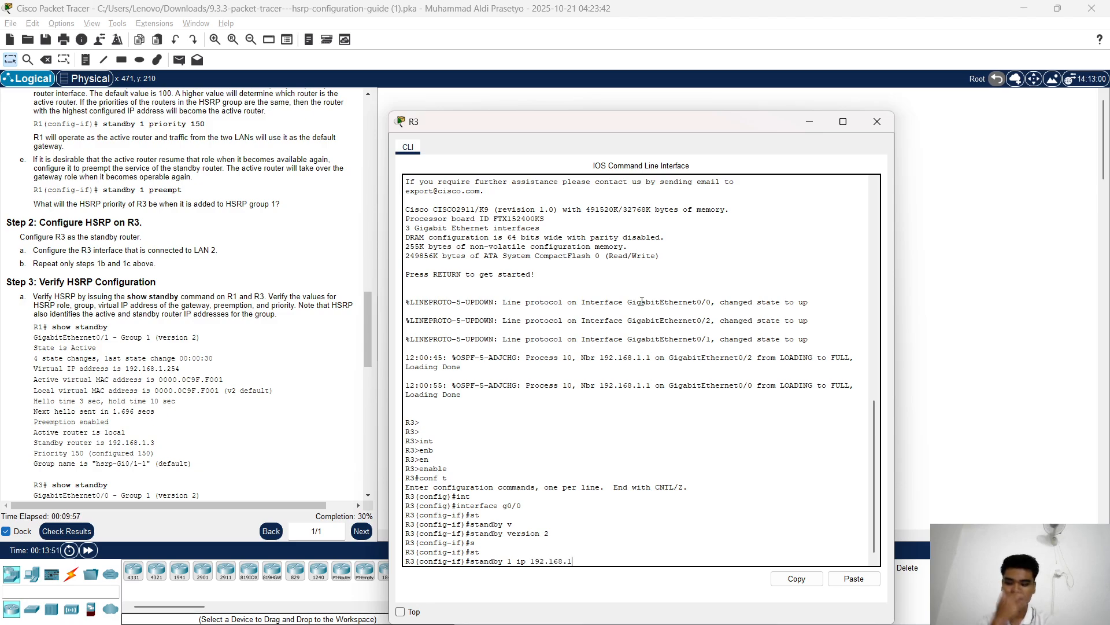
text(.254)
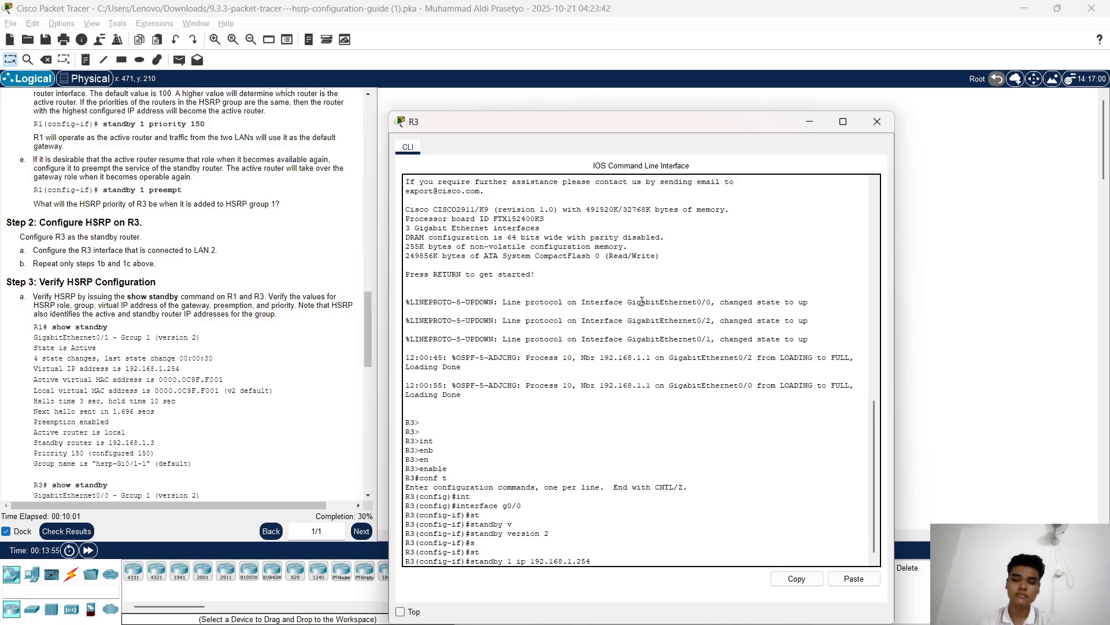
key(Return)
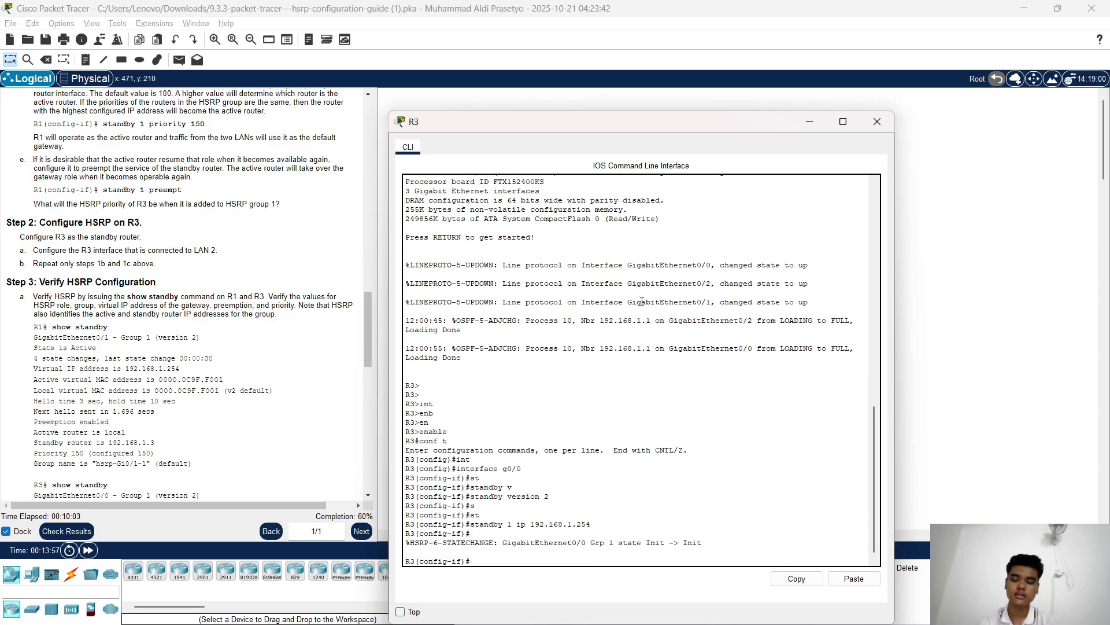
key(Return)
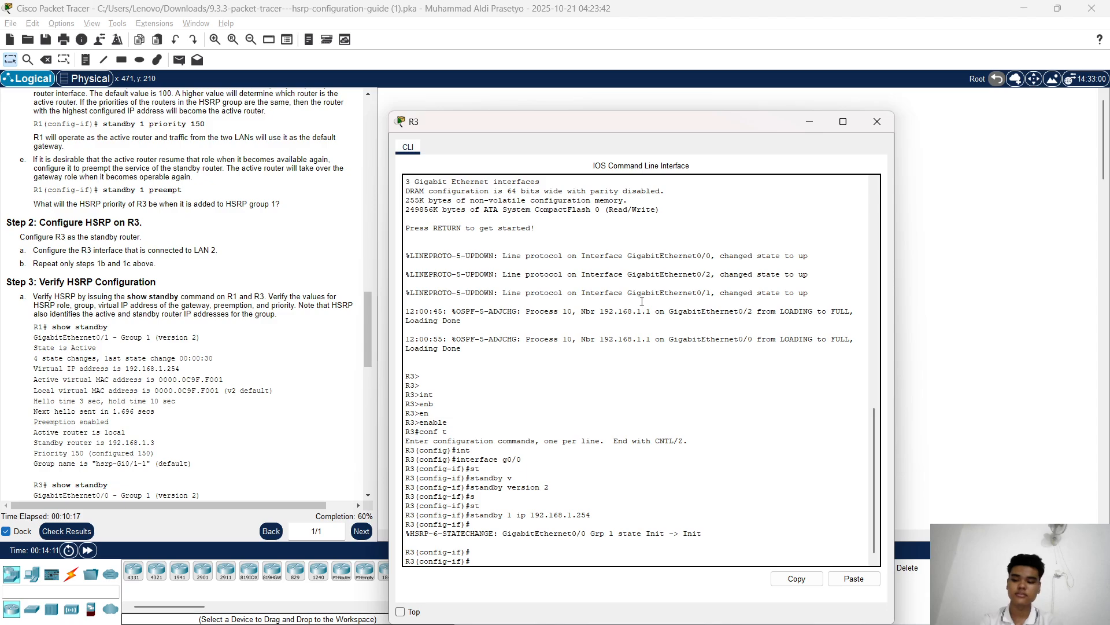
scroll(129, 215, down, 3)
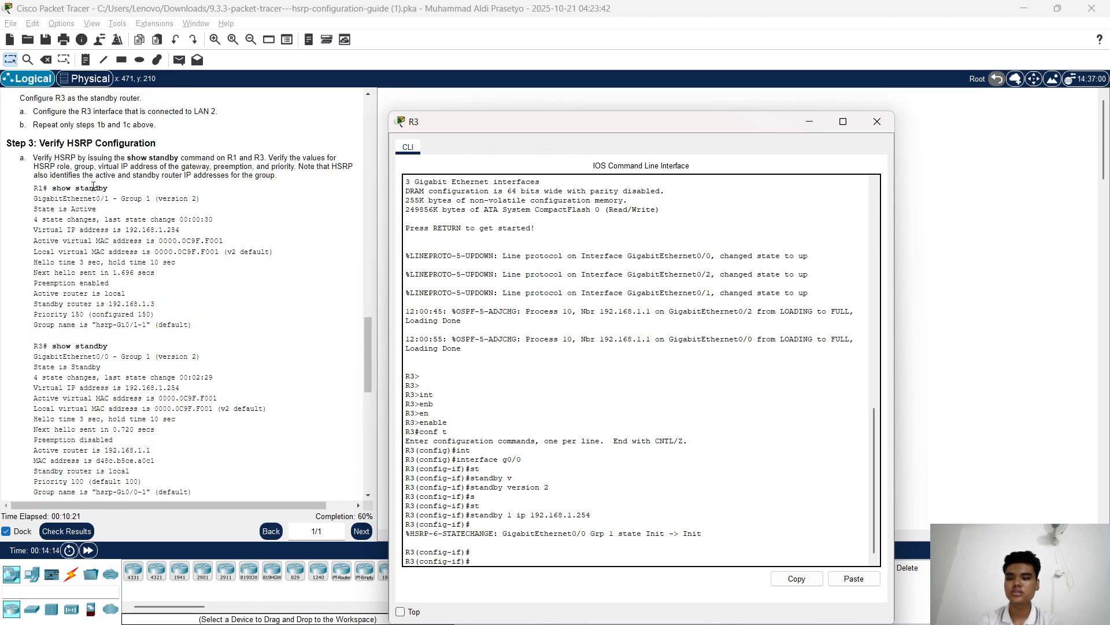
Switch from R3's console to R1's and leave configuration mode with 'end'
click(810, 121)
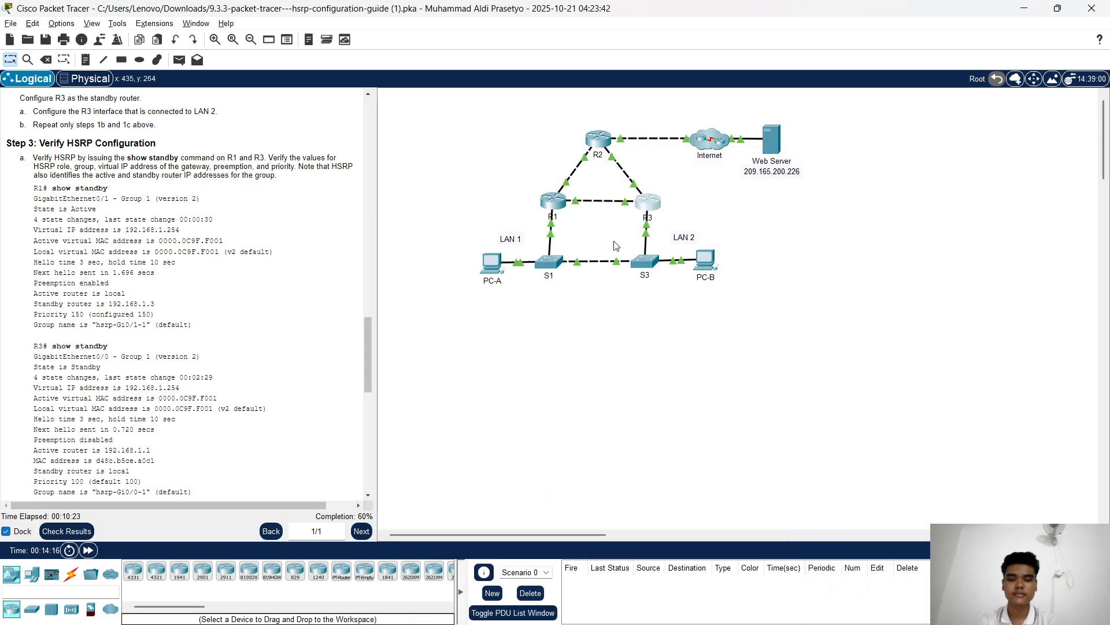
click(553, 200)
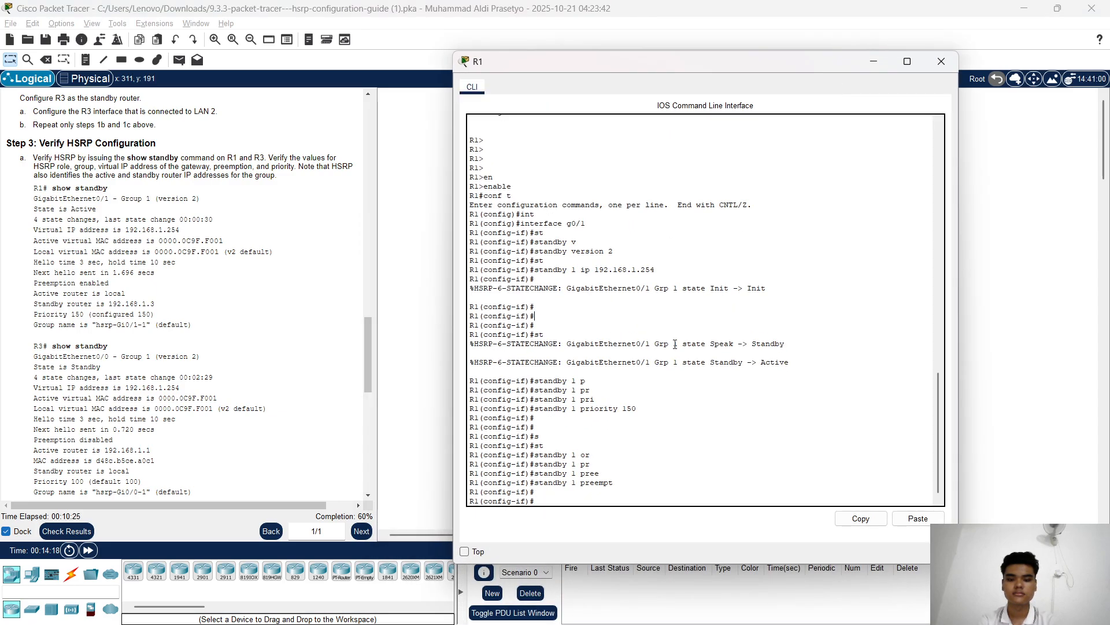
text(end)
key(Return)
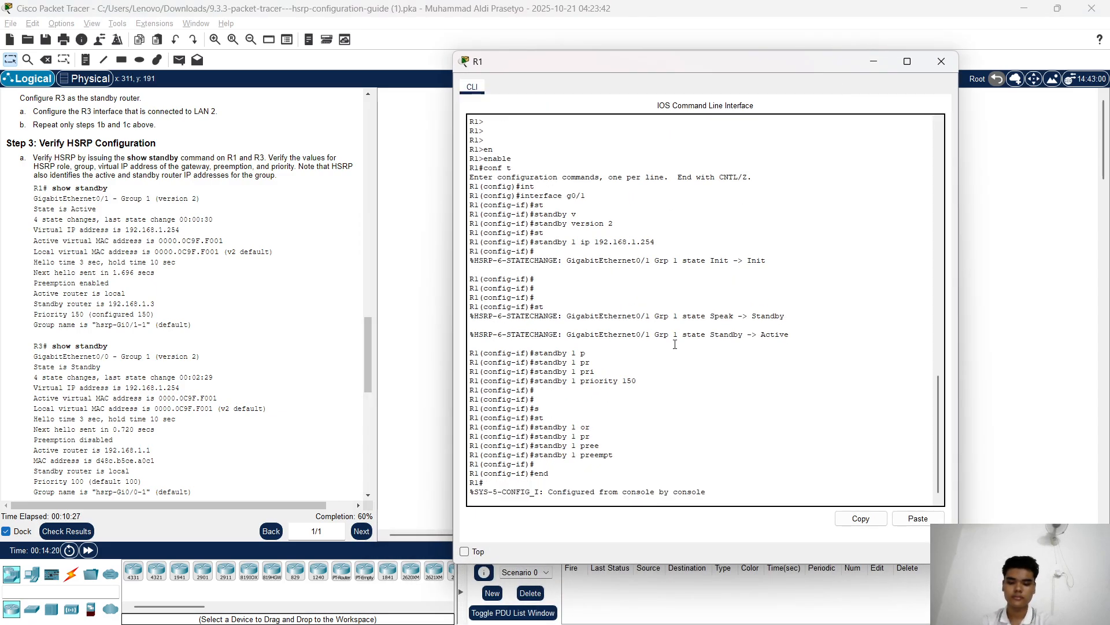
Run 'show standby' on R1, confirming it is Active with priority 150
text(show)
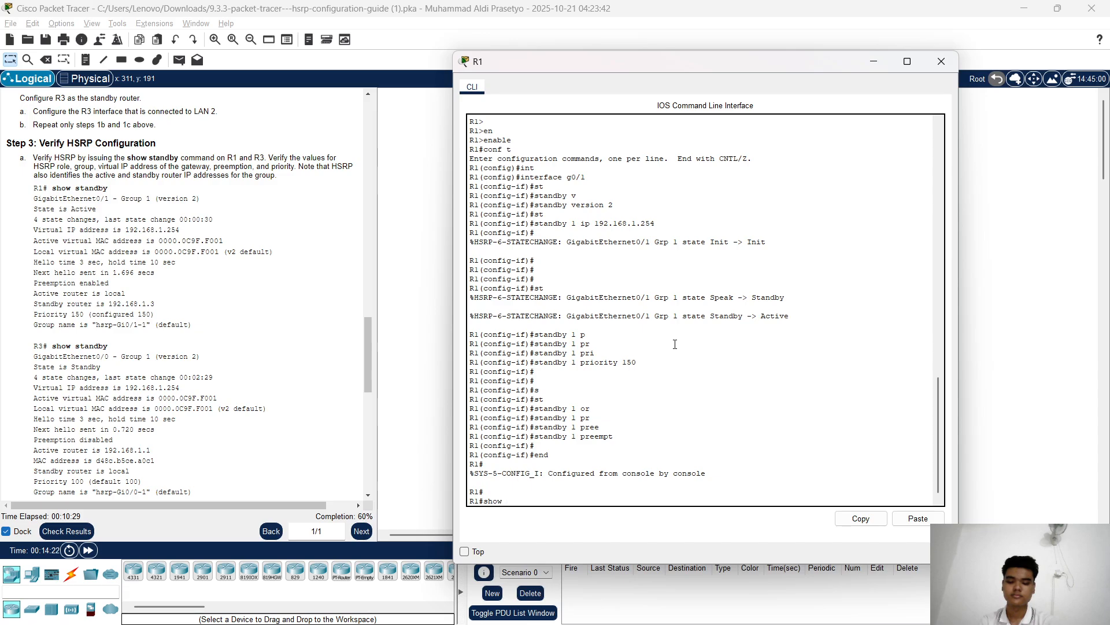
text( st)
key(Tab)
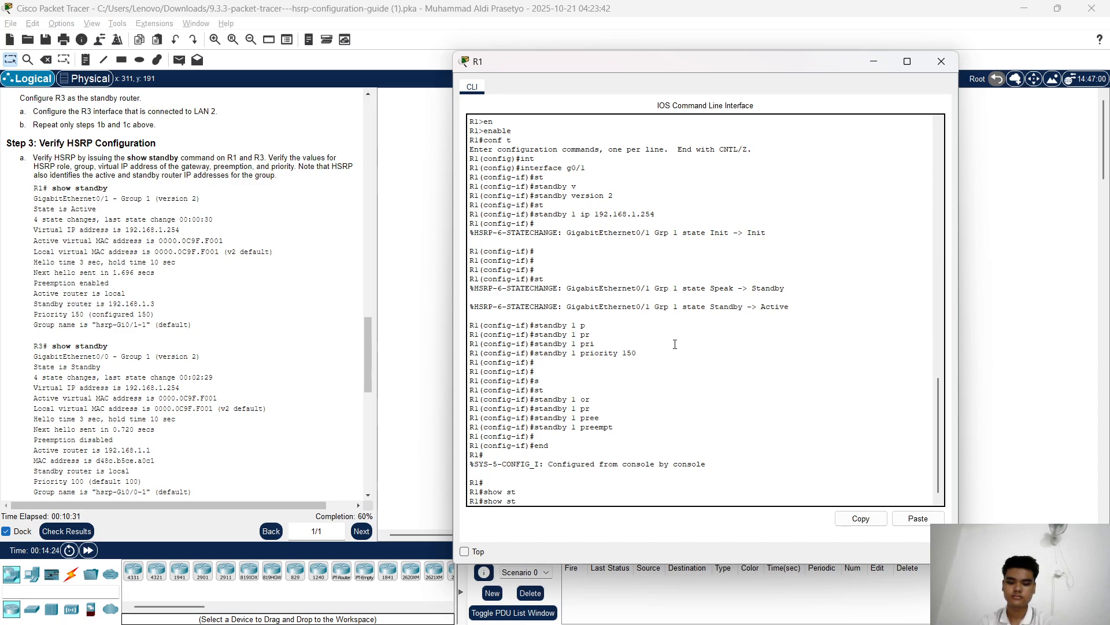
text(e)
key(Tab)
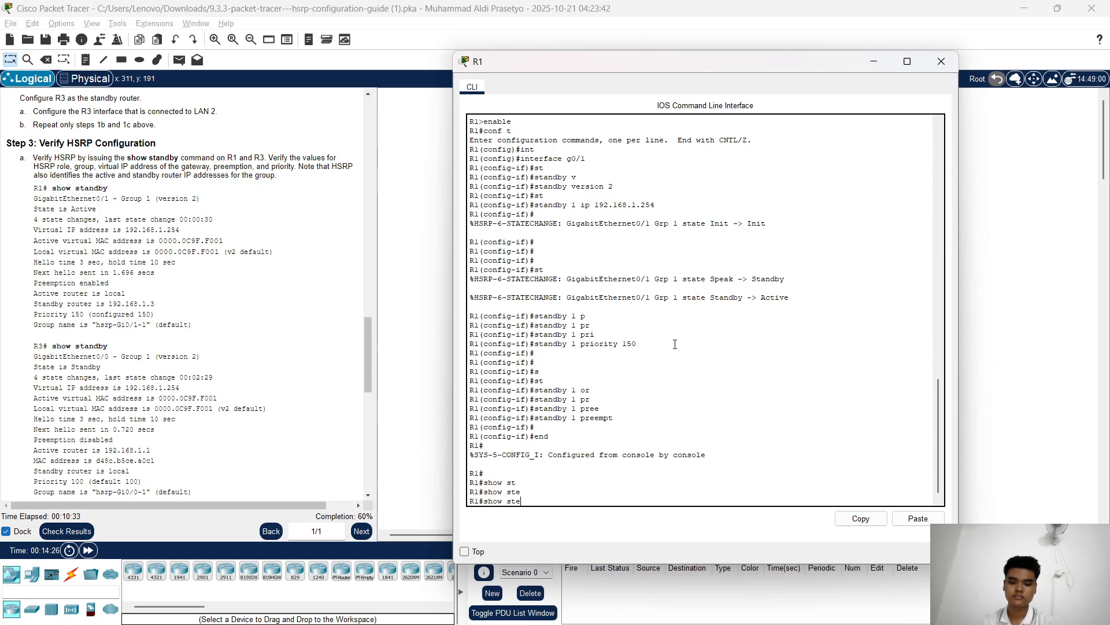
key(BackSpace)
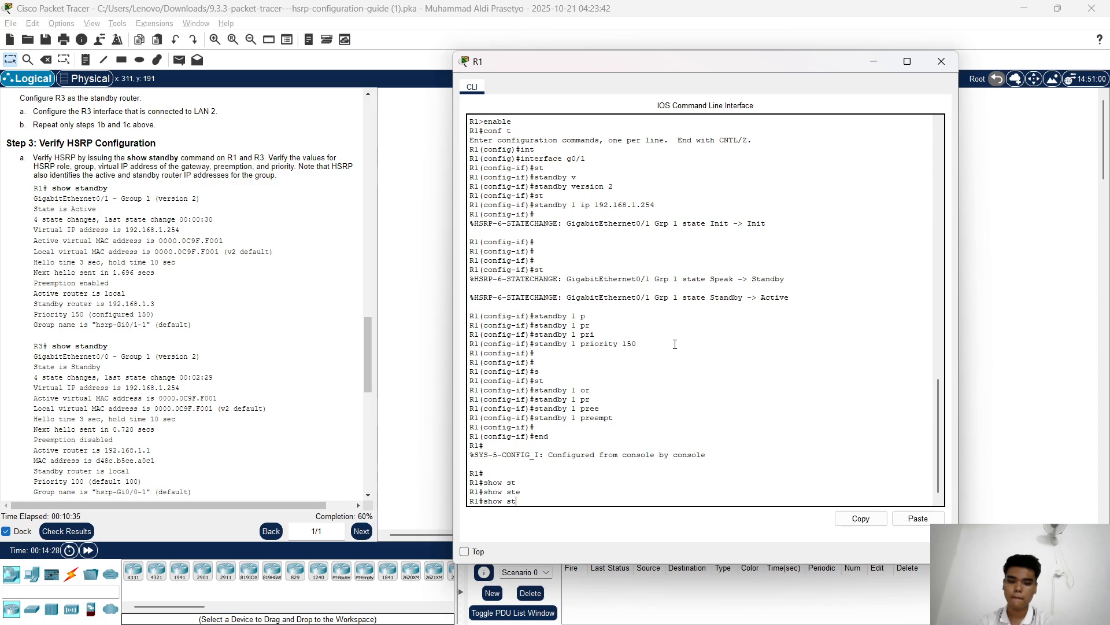
key(Tab)
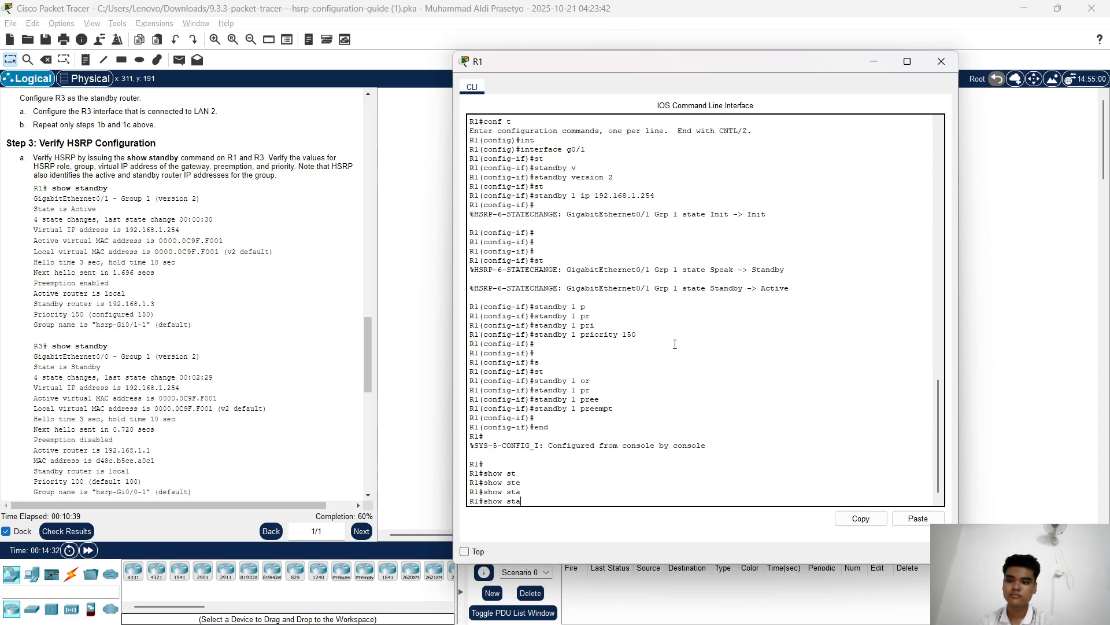
text(d)
key(Tab)
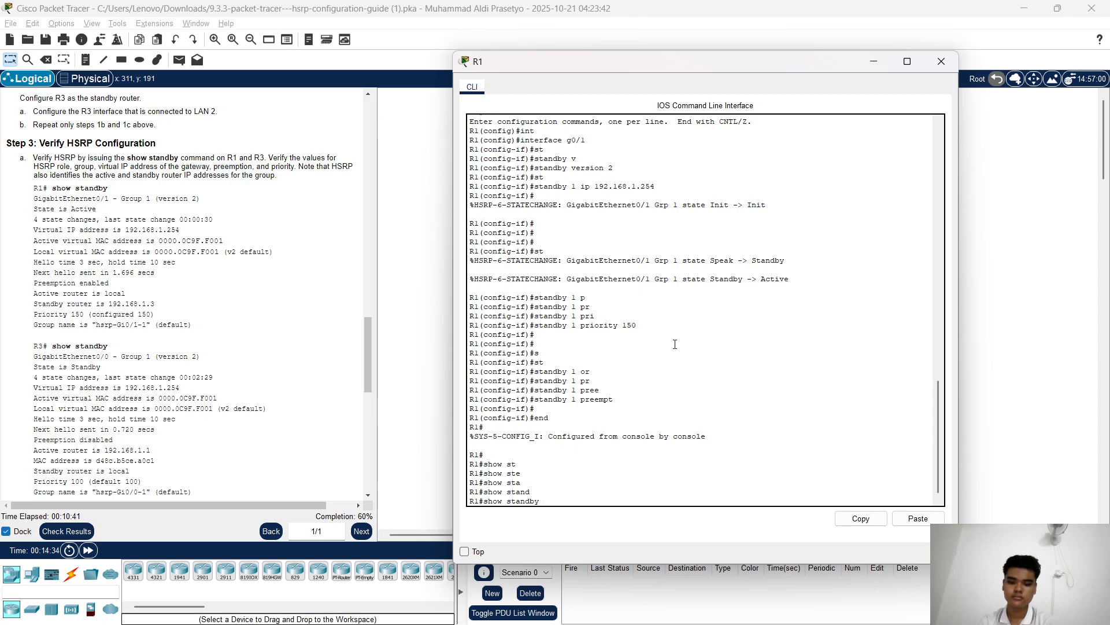
key(Return)
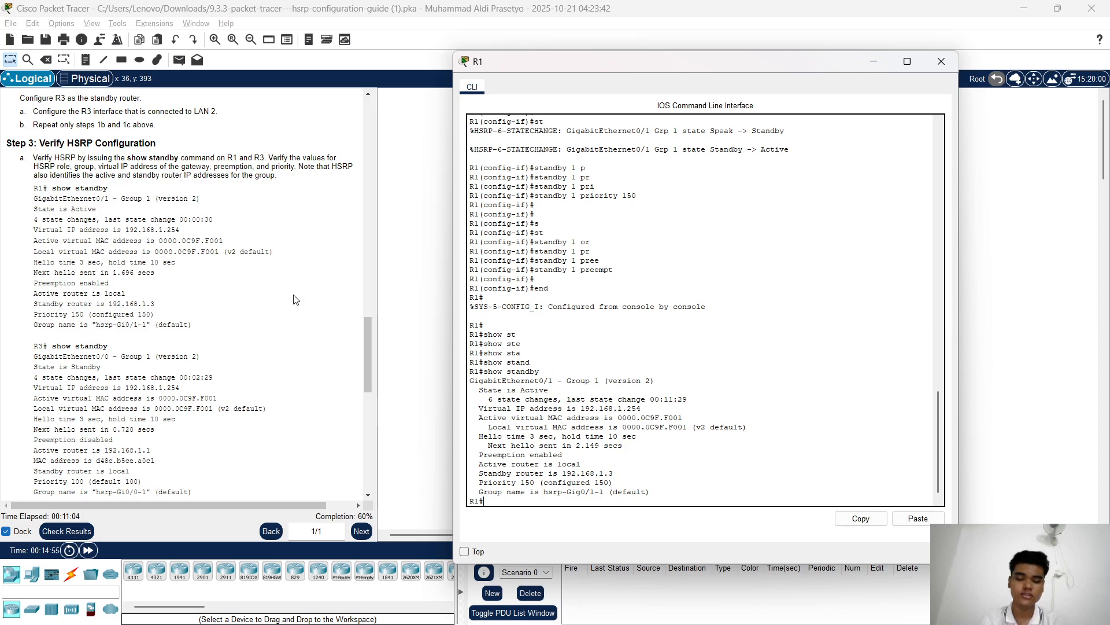
click(874, 62)
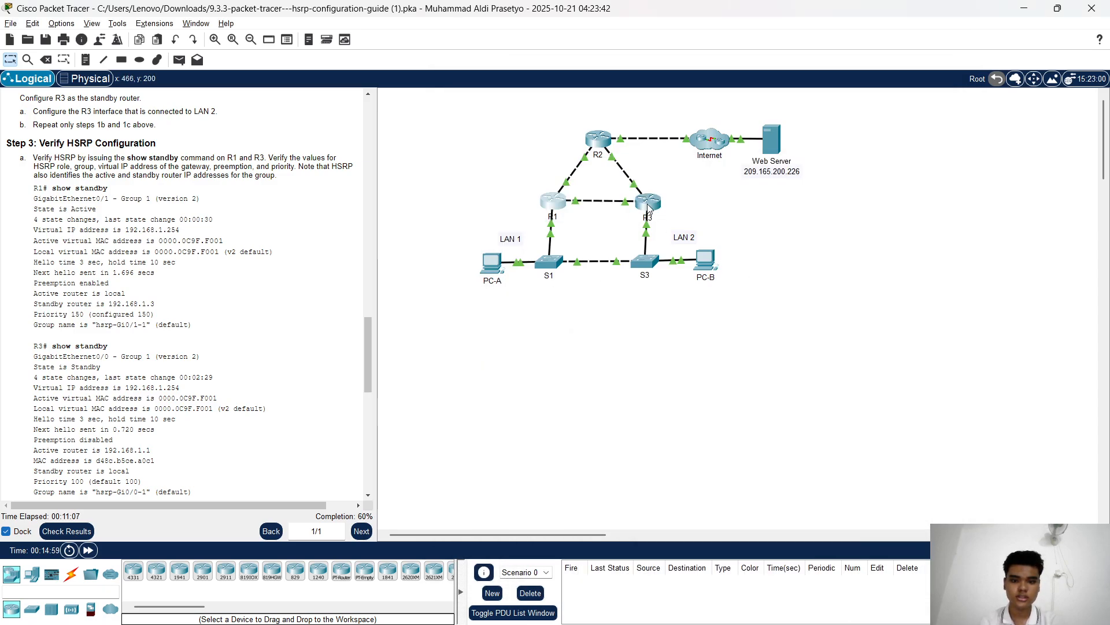
click(648, 203)
Run 'end' and 'show standby' on R3: Standby, priority 100, active router 192.168.1.1
click(677, 328)
key(Return)
key(Return)
key(Return)
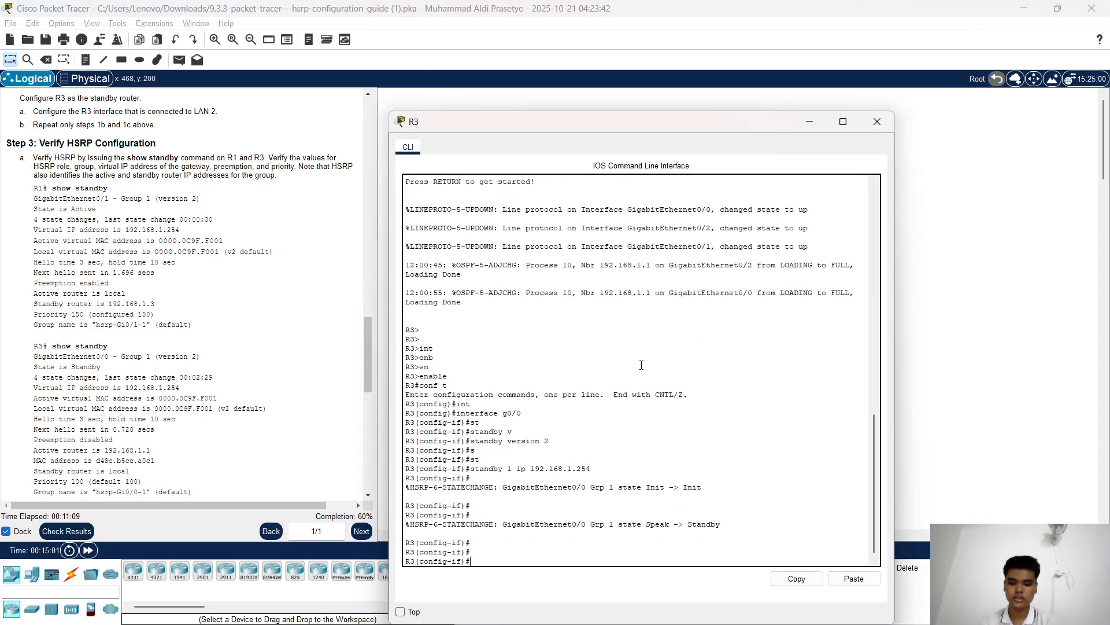
text(end)
key(Return)
key(Return)
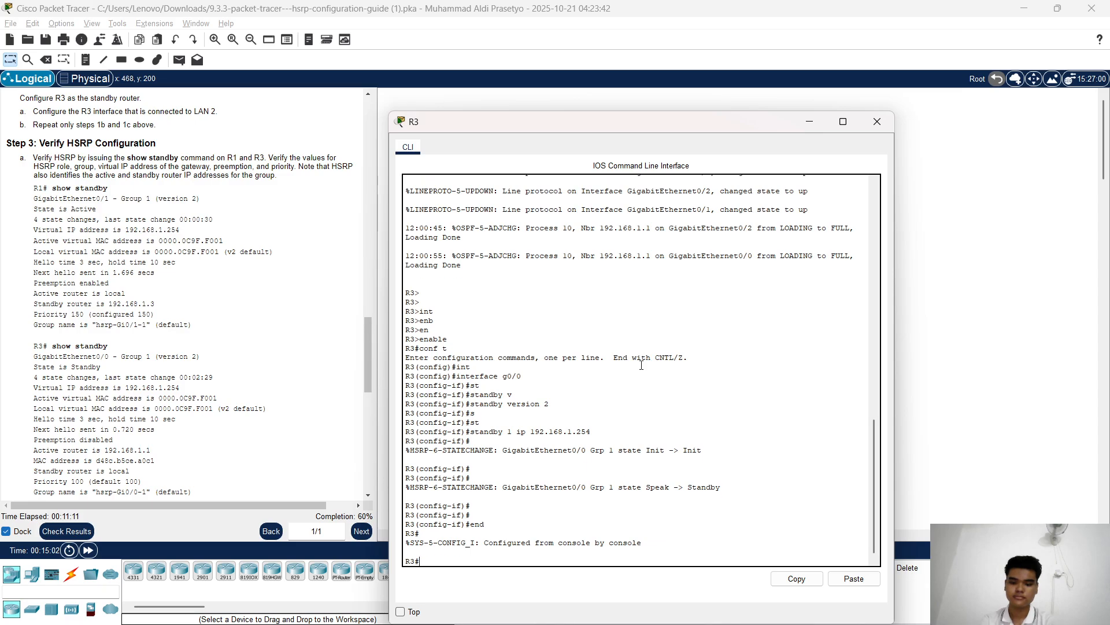
text(show)
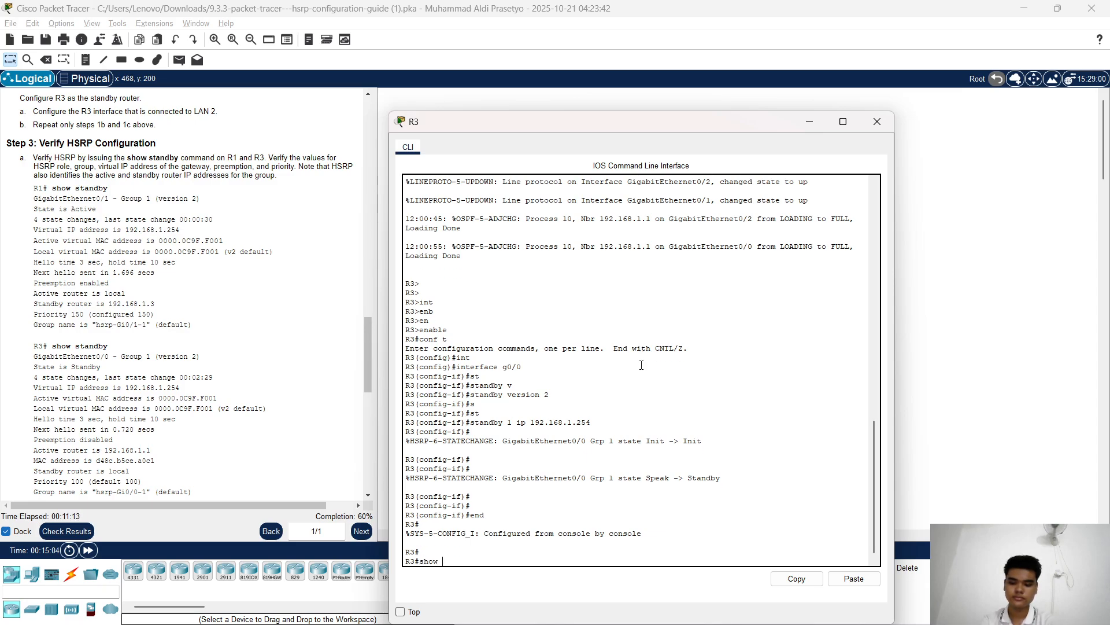
text( stand)
key(Tab)
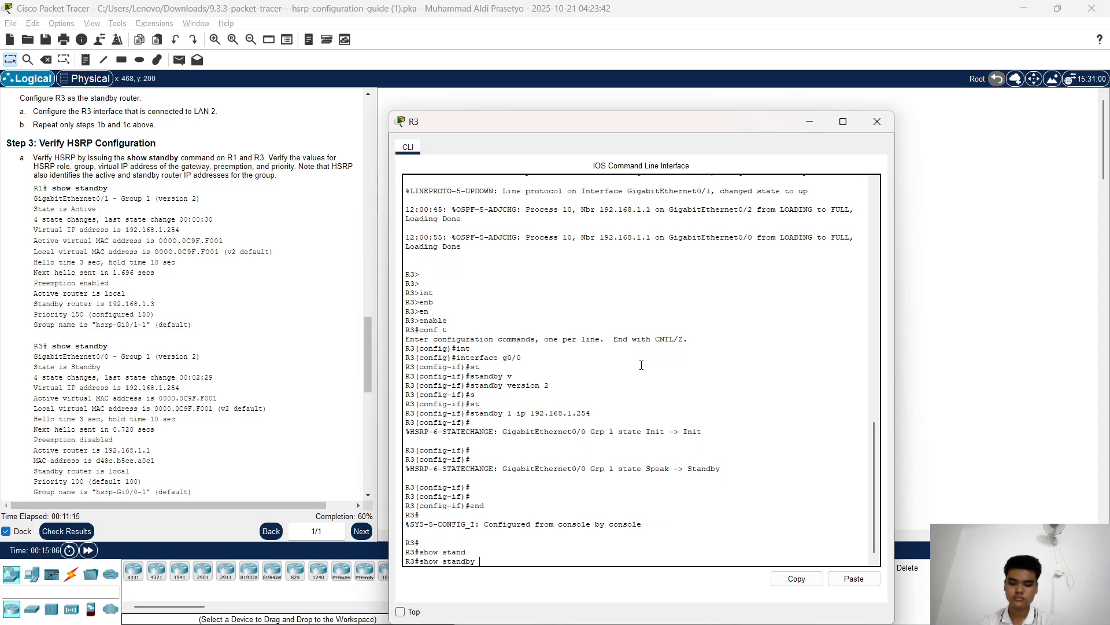
key(Return)
scroll(46, 285, down, 2)
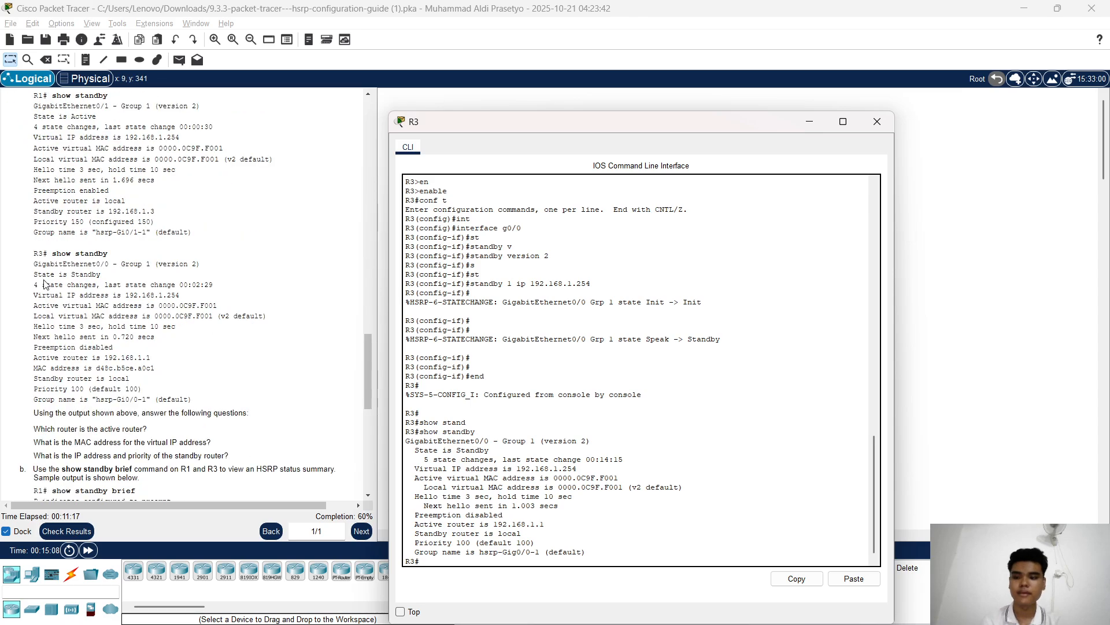
scroll(46, 285, down, 1)
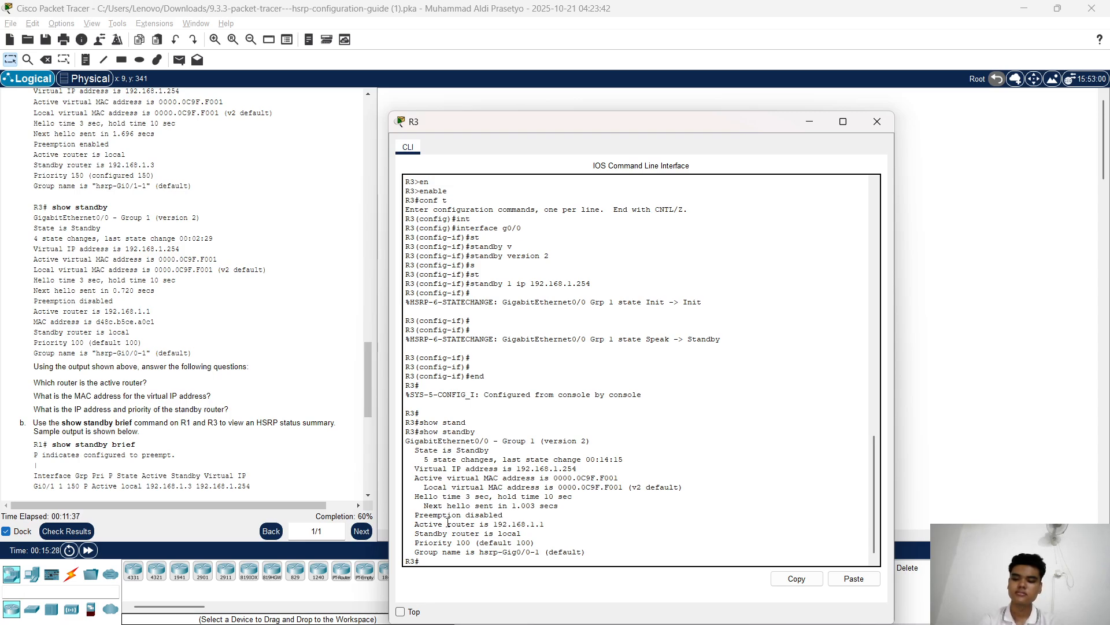
scroll(167, 328, down, 3)
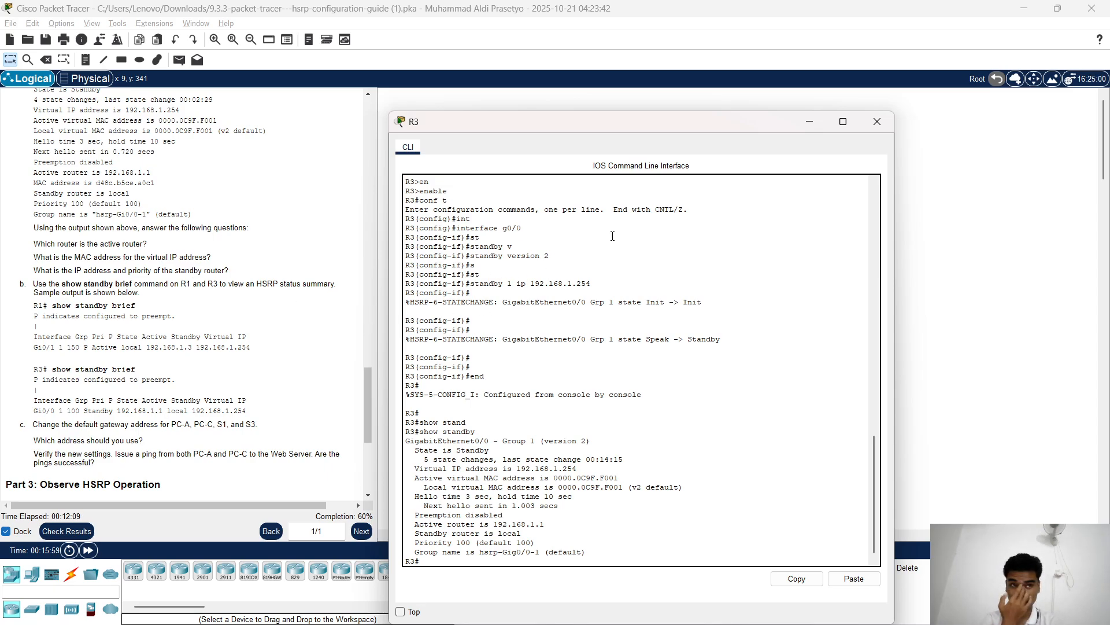
Run show standby brief on R1: Active, priority 150, preempt, virtual IP 192.168.1.254
click(809, 122)
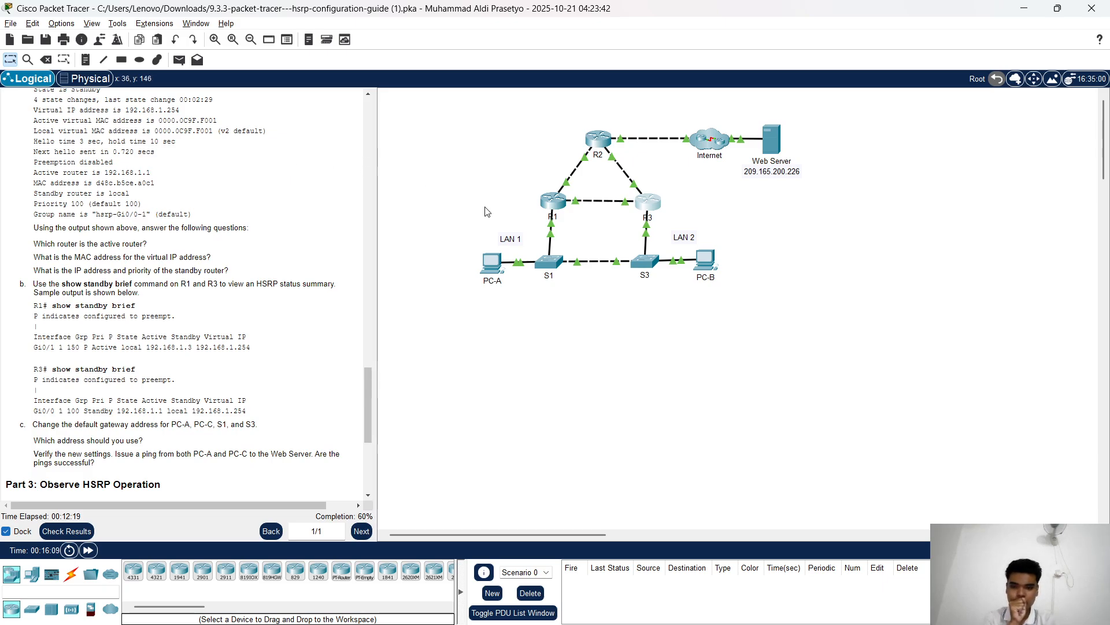
click(556, 210)
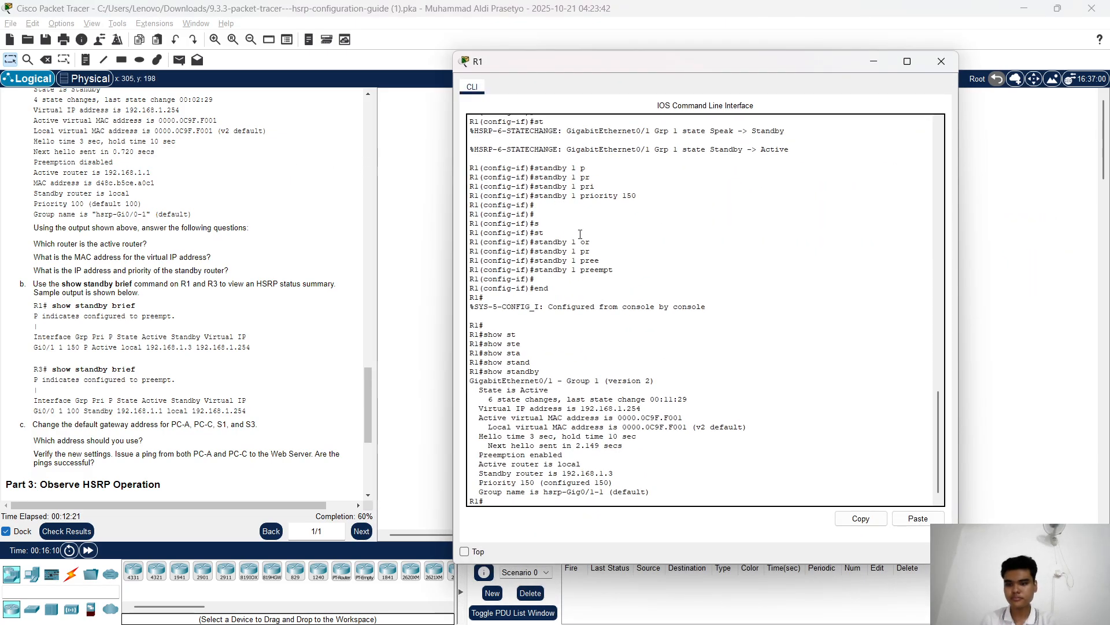
key(Return)
key(Return)
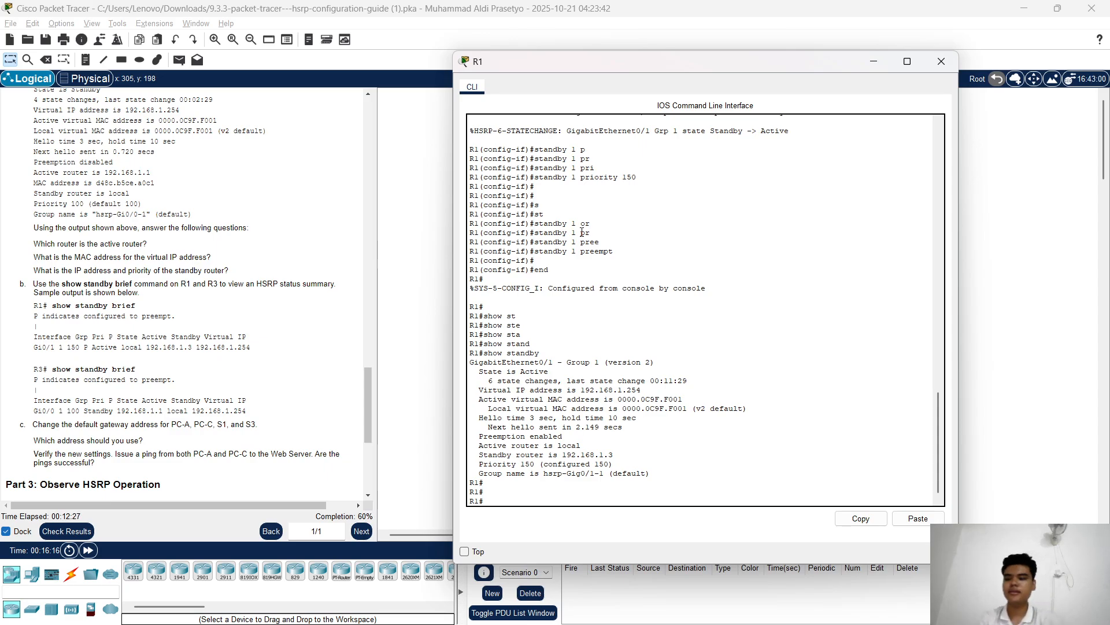
text(sh)
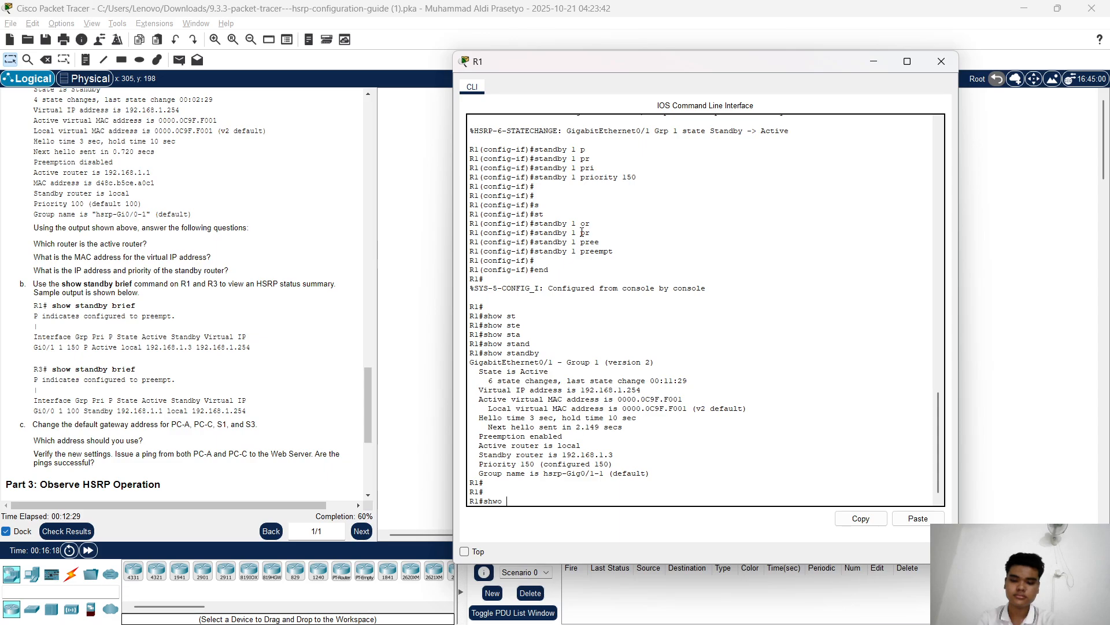
text(wo)
key(BackSpace)
key(BackSpace)
text(ow)
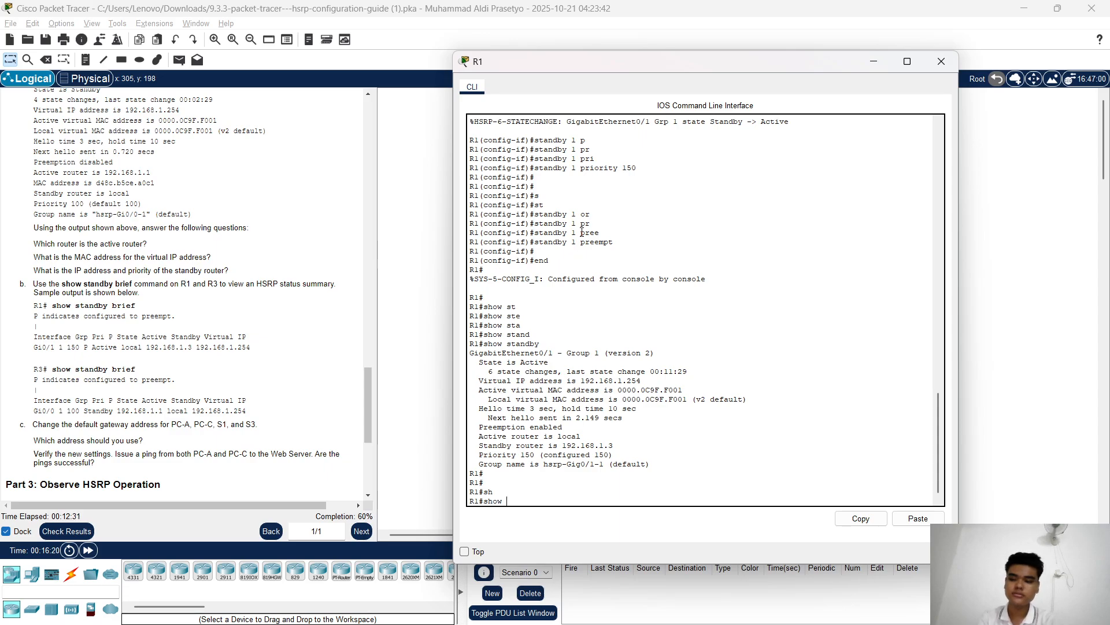
text( stand)
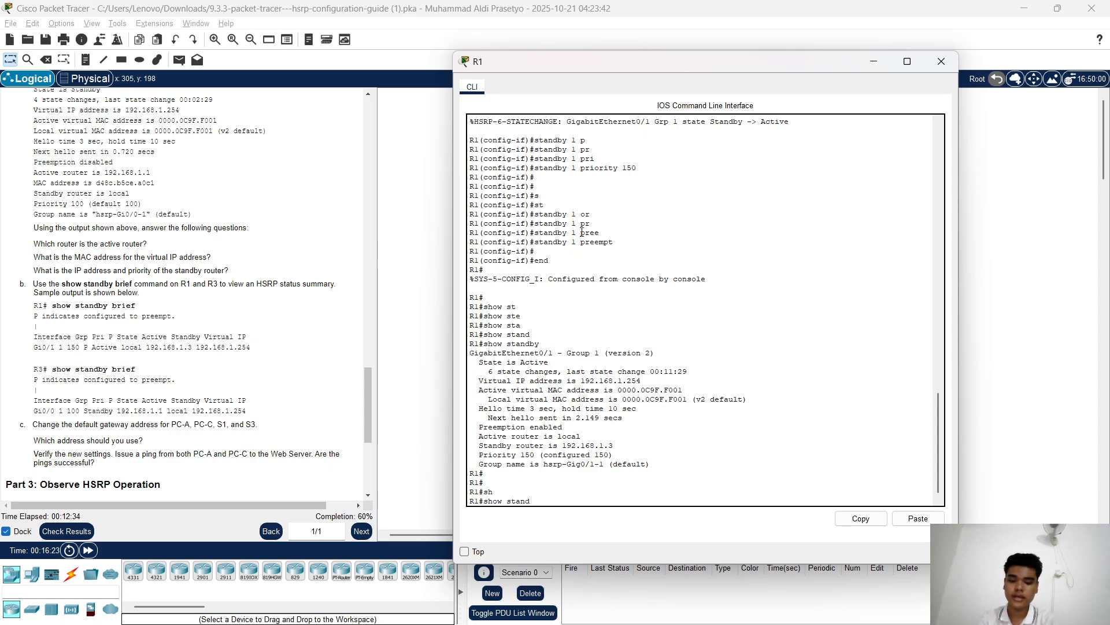
key(Tab)
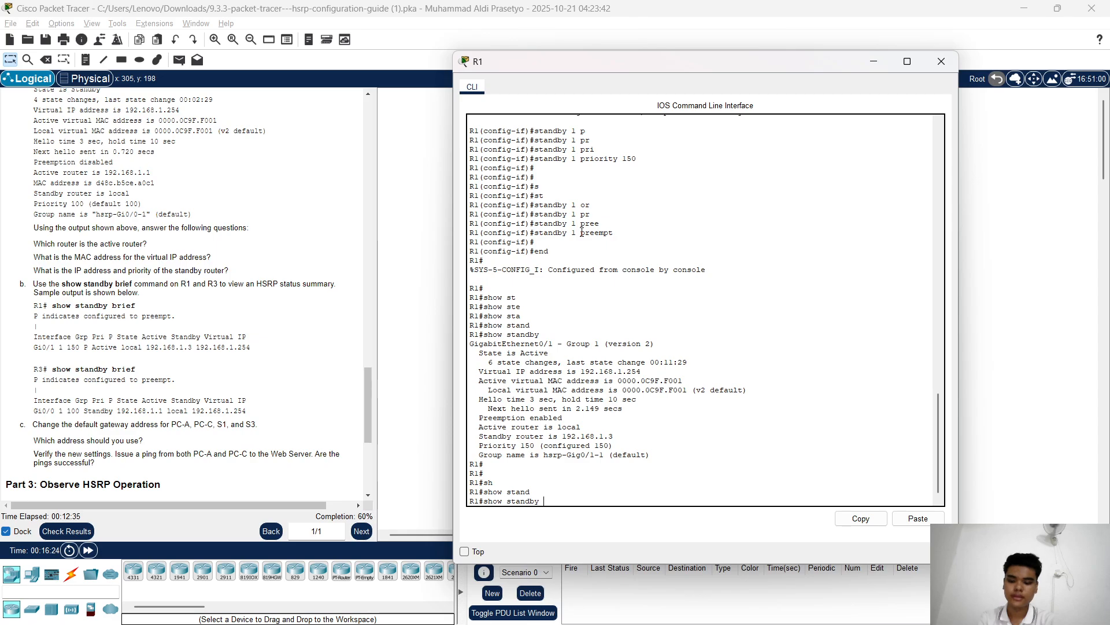
text(b)
key(Tab)
key(Return)
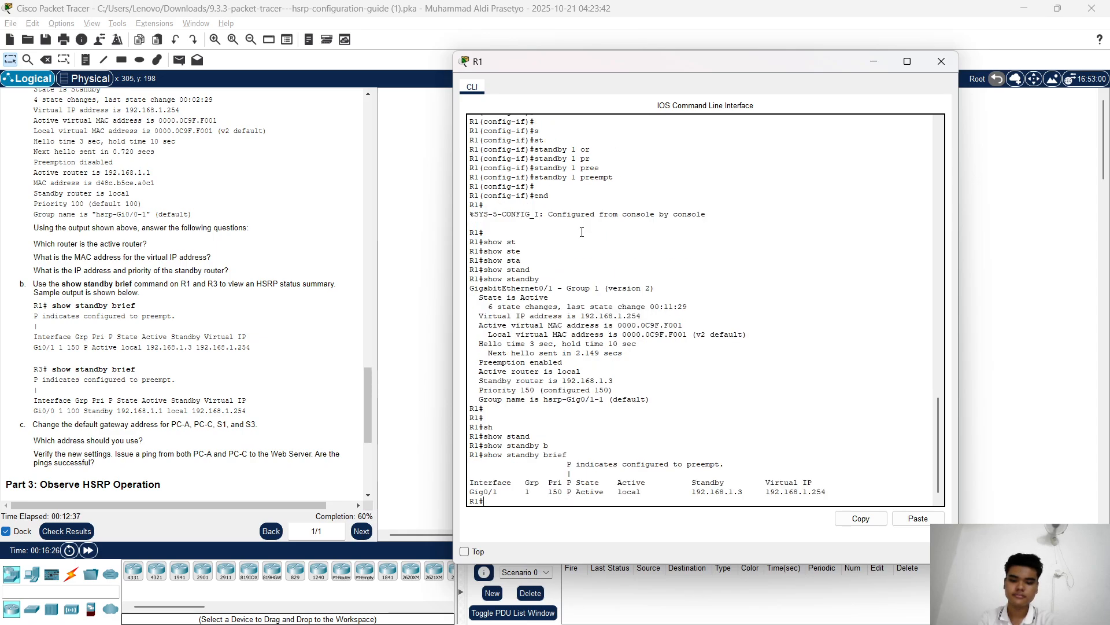
scroll(173, 152, down, 1)
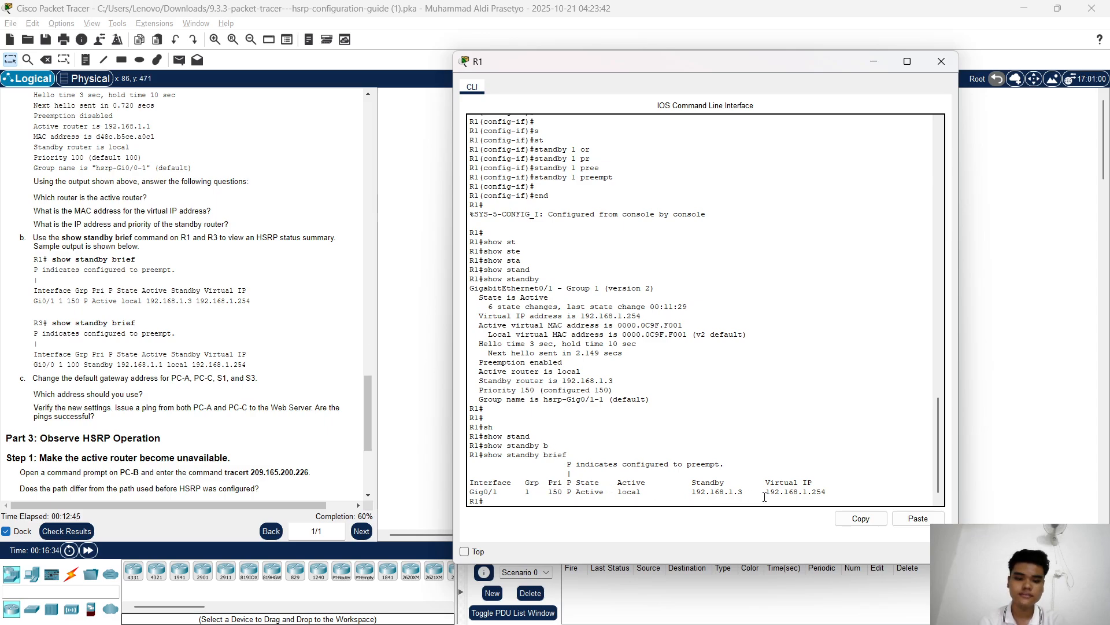
Run show standby brief on R3: Standby, priority 100, active router 192.168.1.1
click(874, 62)
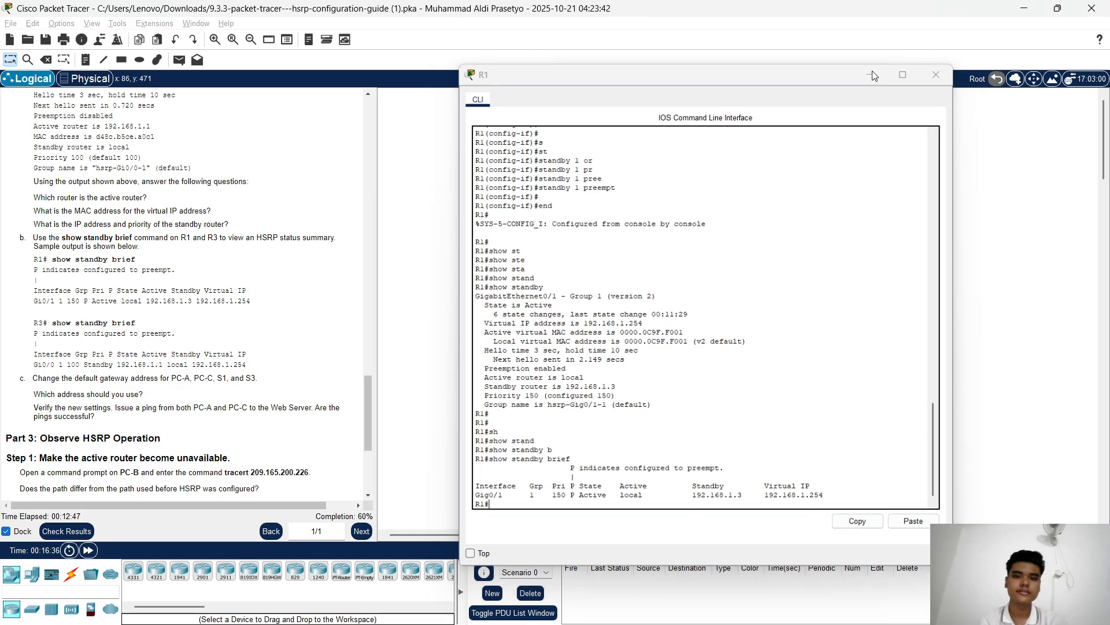
click(649, 202)
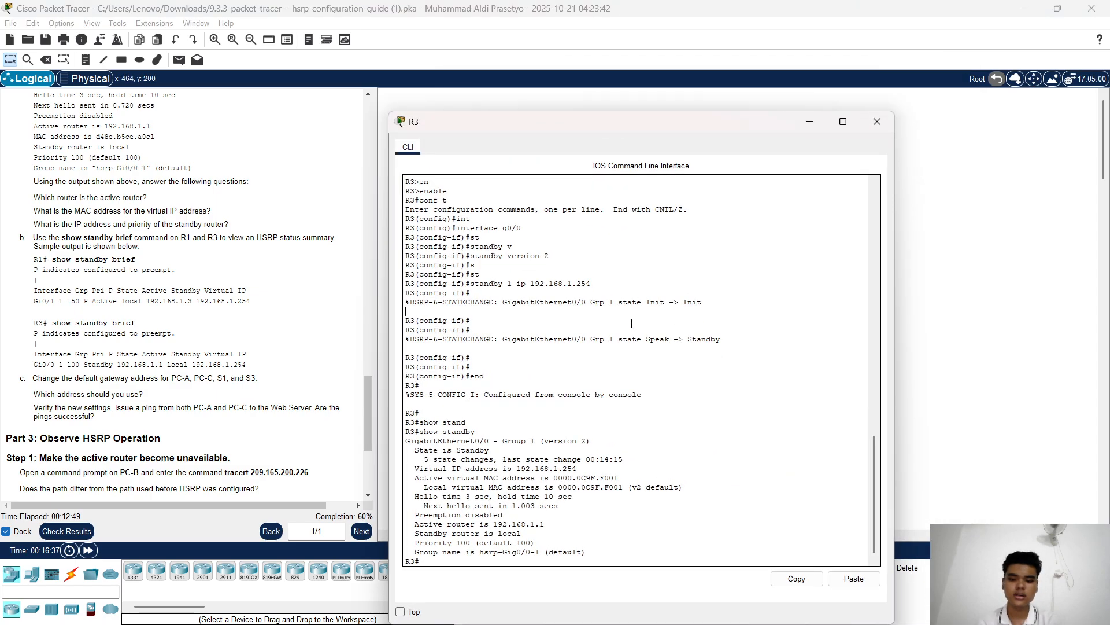
key(Return)
key(Return)
key(Return)
text(show )
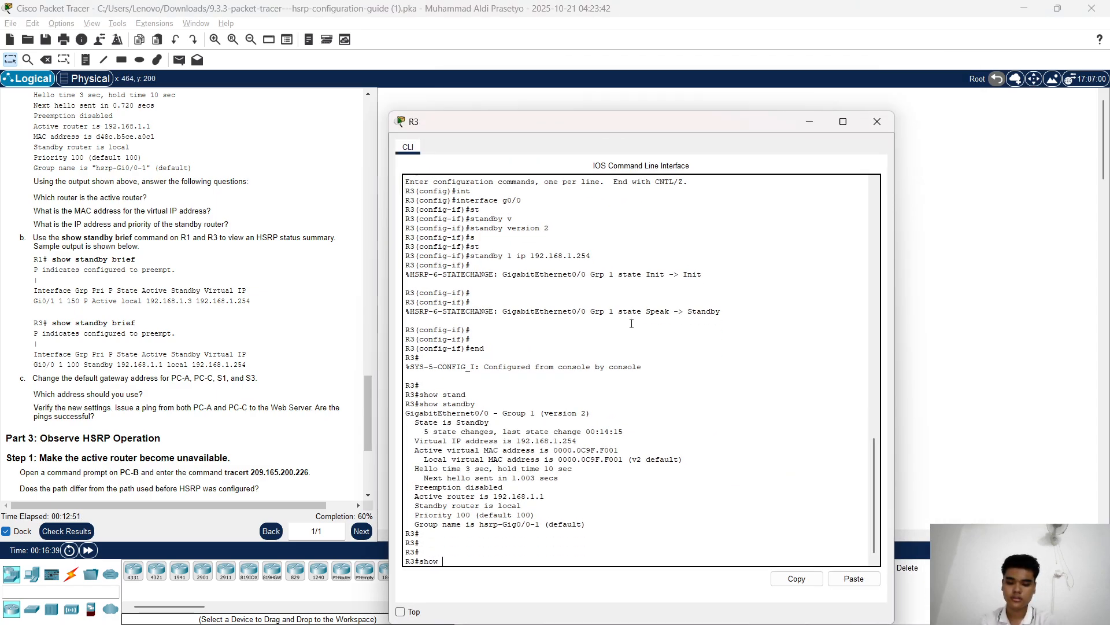
text(stand)
key(Tab)
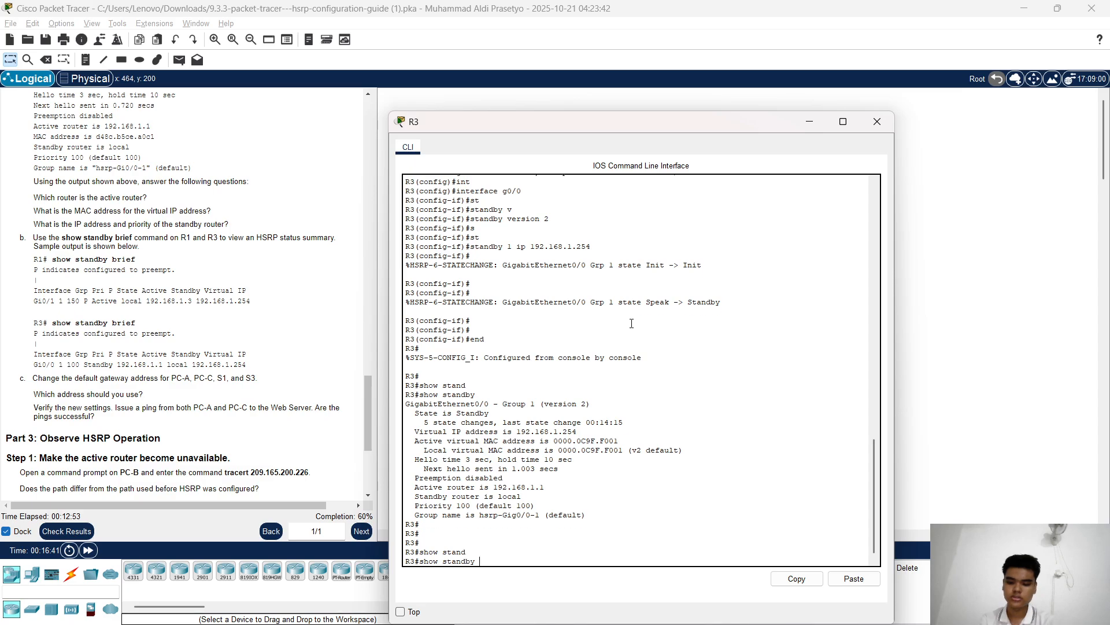
text(brief)
key(Tab)
key(Return)
key(Return)
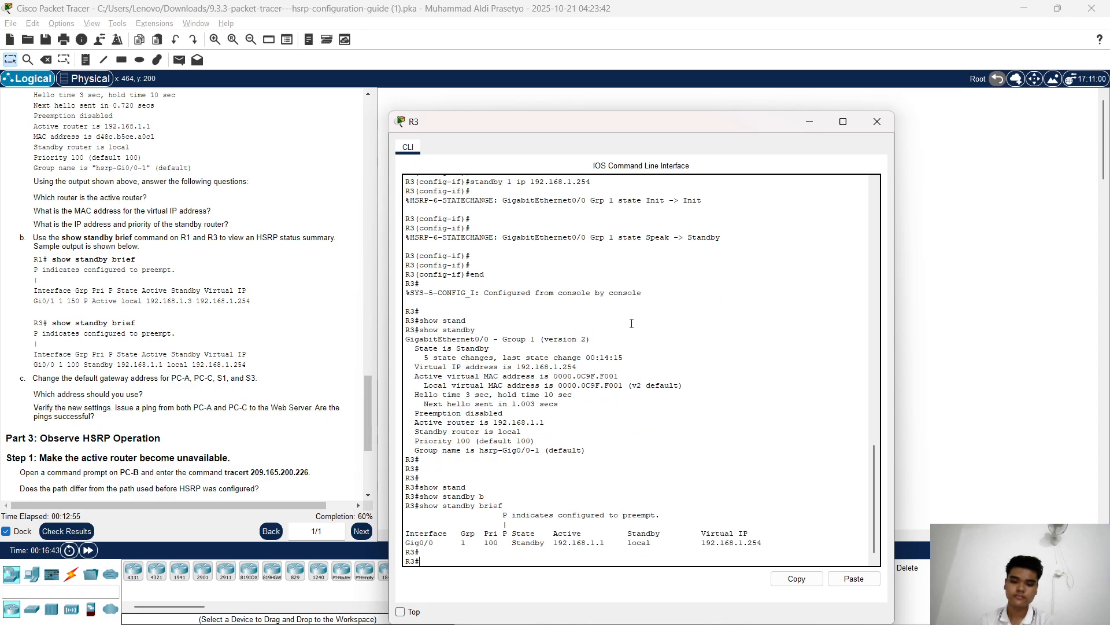
scroll(147, 214, down, 4)
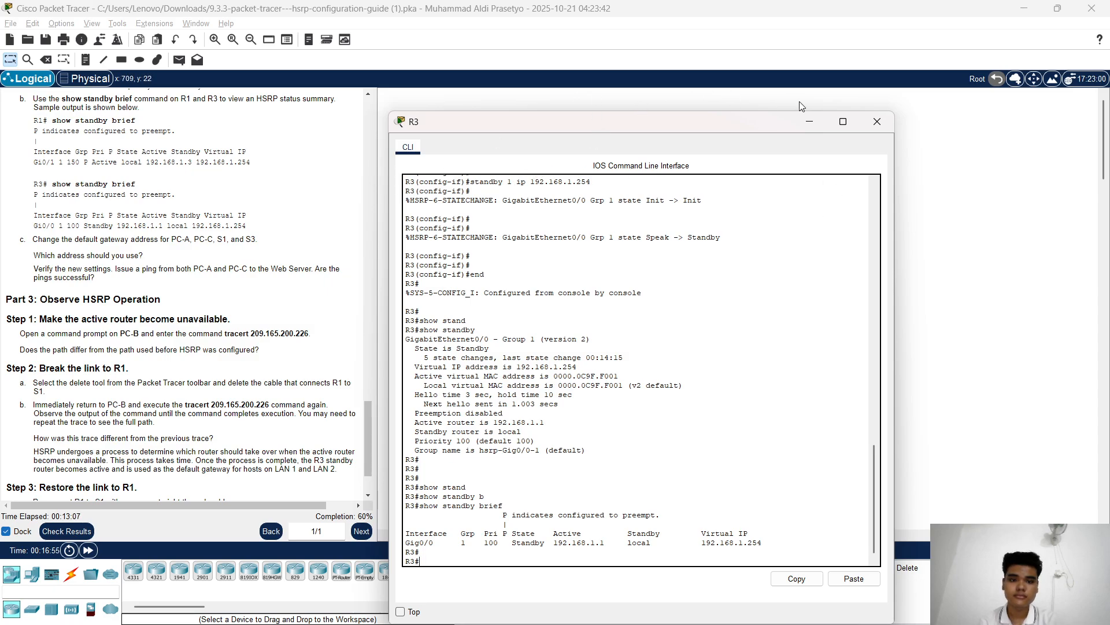
Minimize R3's console window to bring back the network topology
click(810, 121)
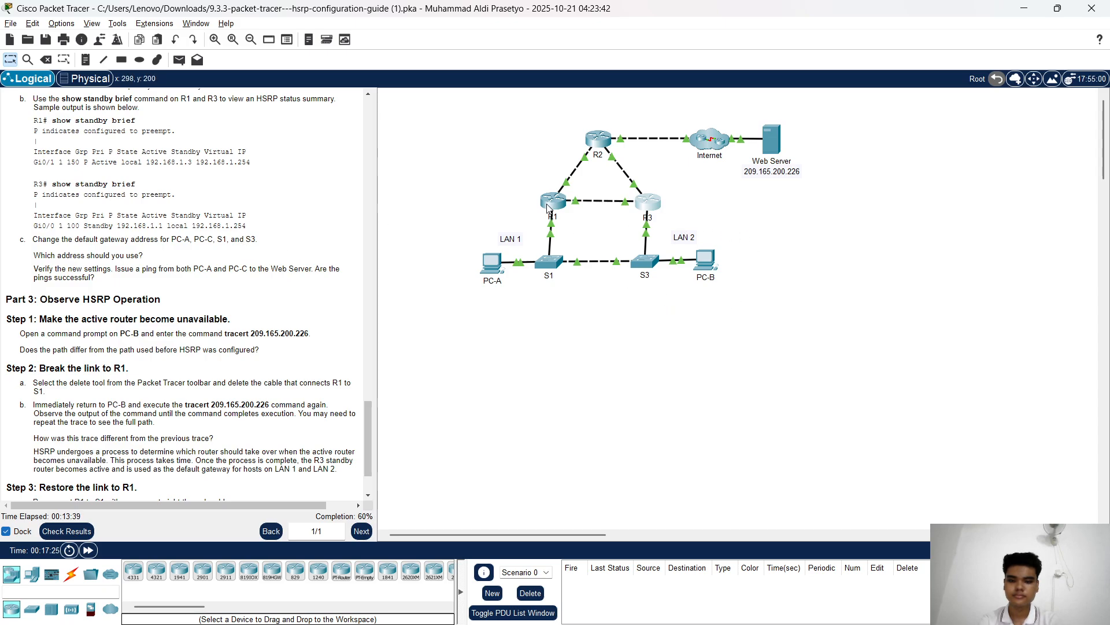
In PC-A's IP Configuration, replace gateway 192.168.1.1 with 192.168.1.254 and close the window
click(492, 263)
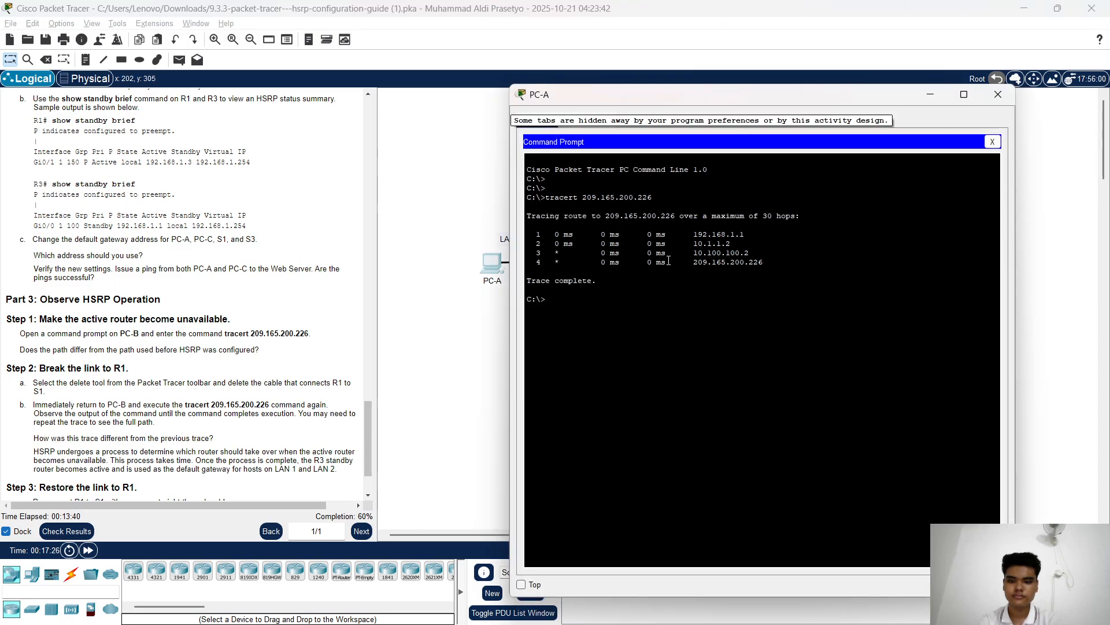
click(992, 142)
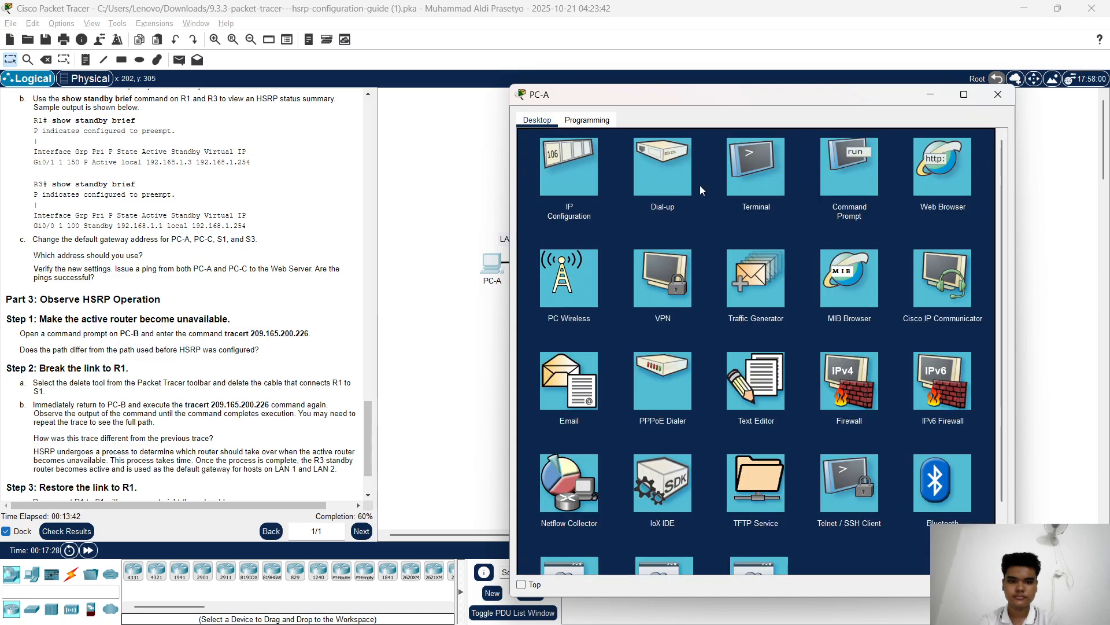
click(592, 169)
double_click(806, 242)
key(ctrl+a)
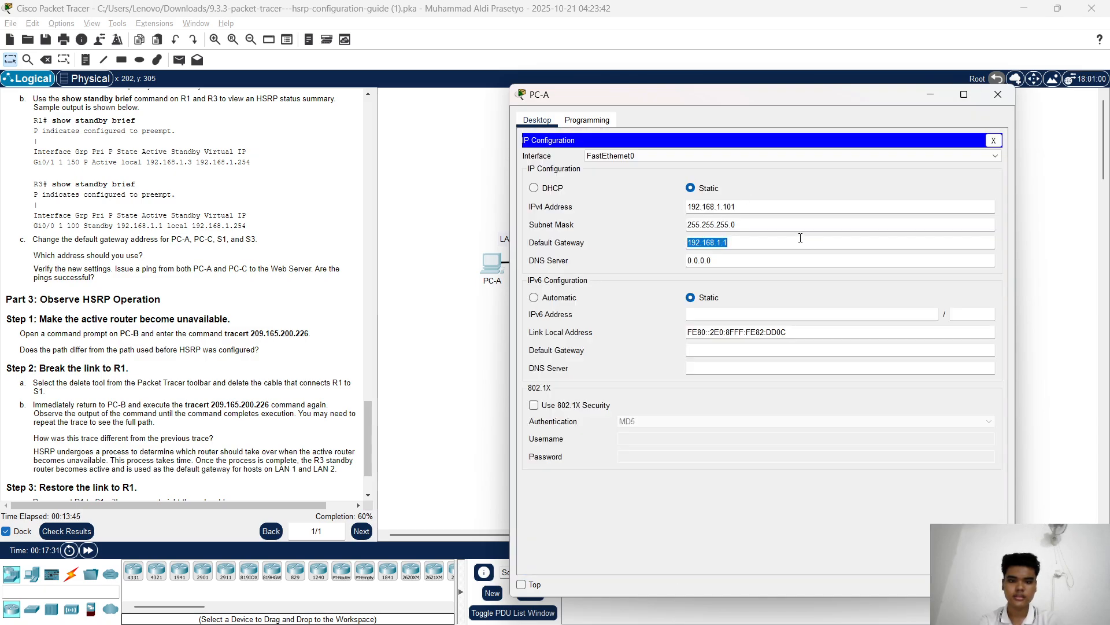
key(BackSpace)
text(19)
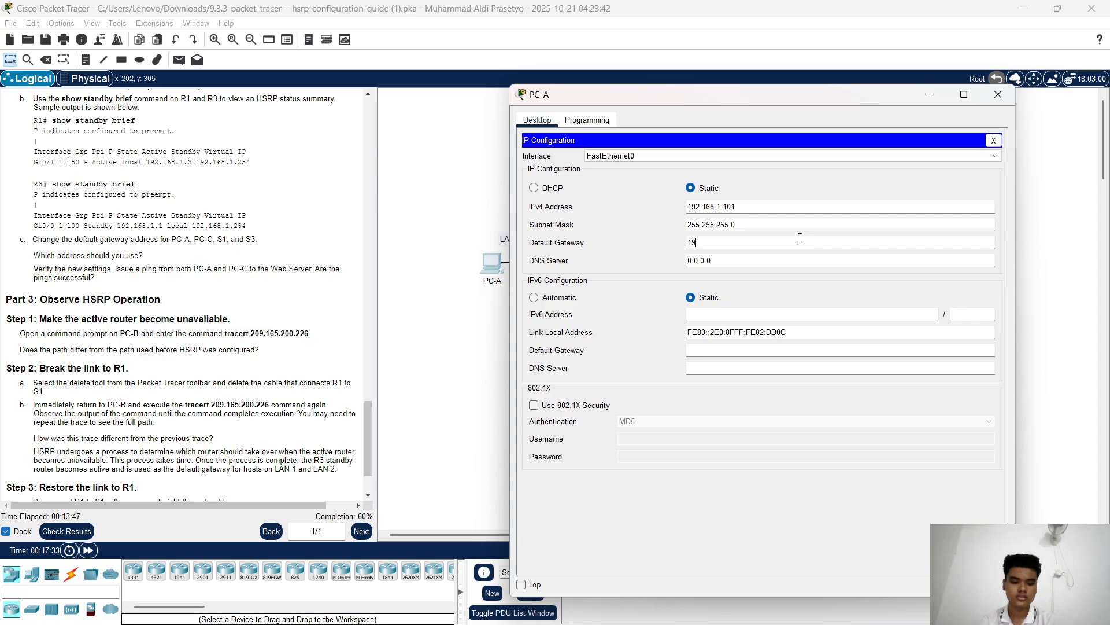
text(2.168.1.)
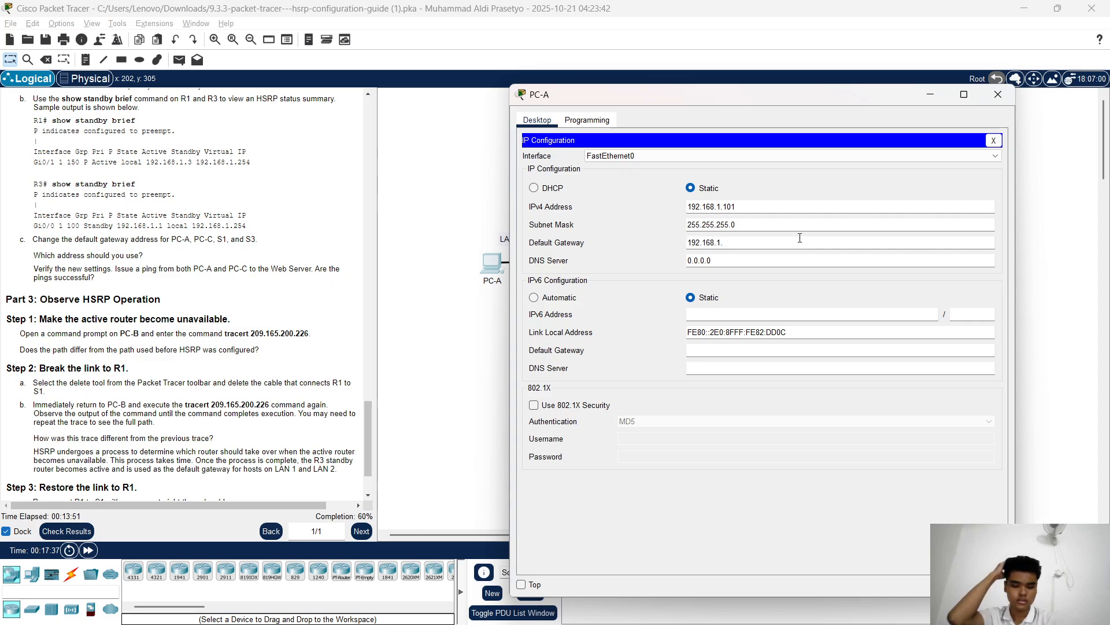
text(254)
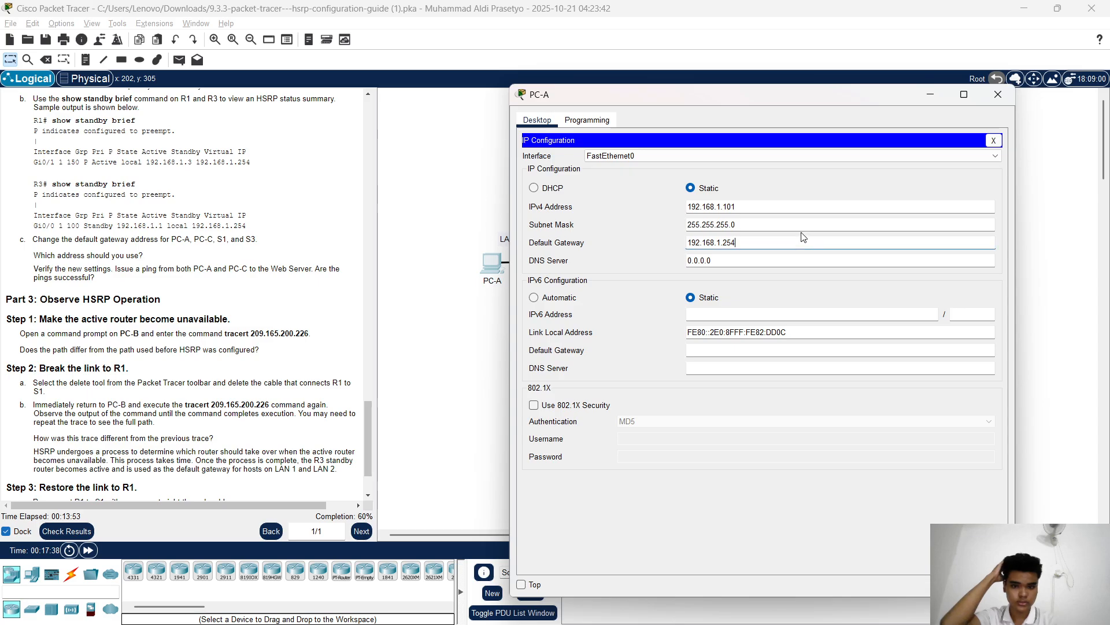
click(993, 140)
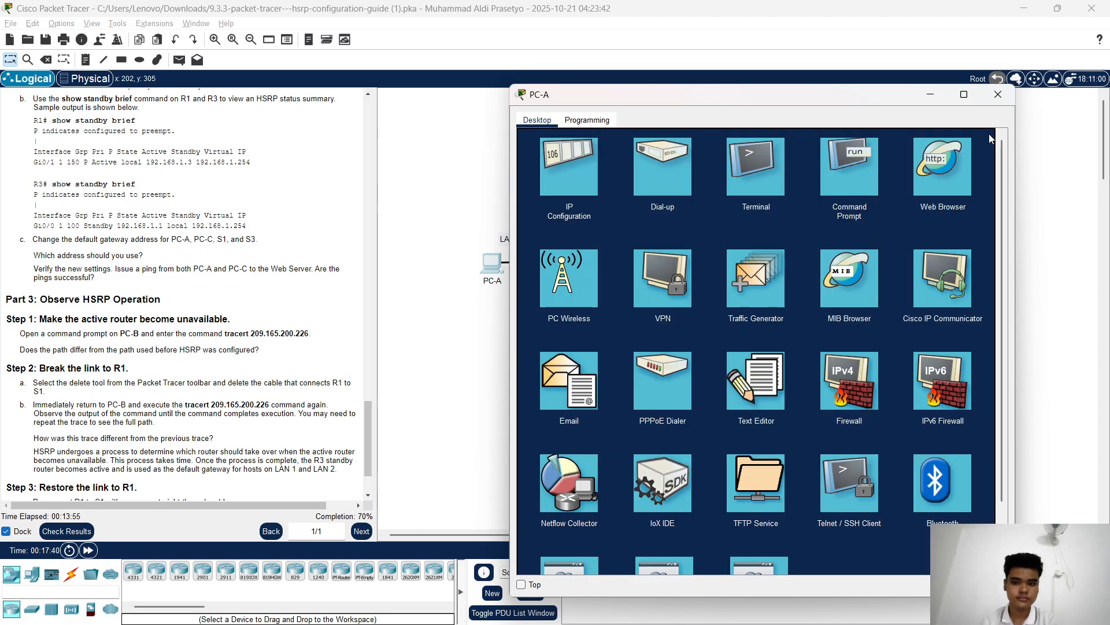
click(931, 94)
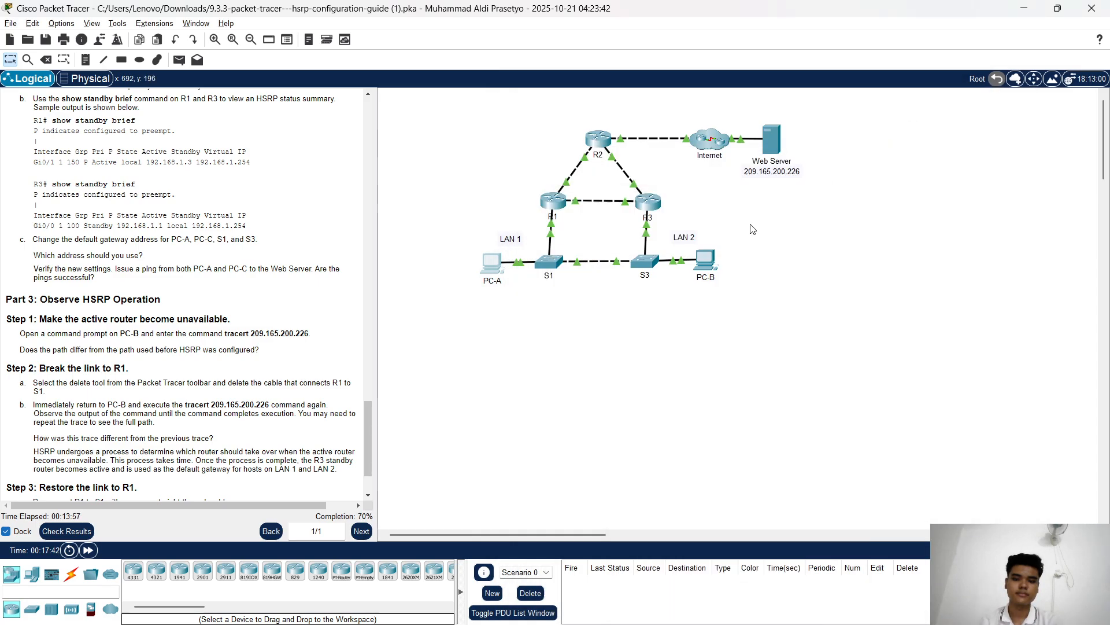
Change PC-B's default gateway from 192.168.1.3 to 192.168.1.254, then bring up switch S1's CLI
click(704, 265)
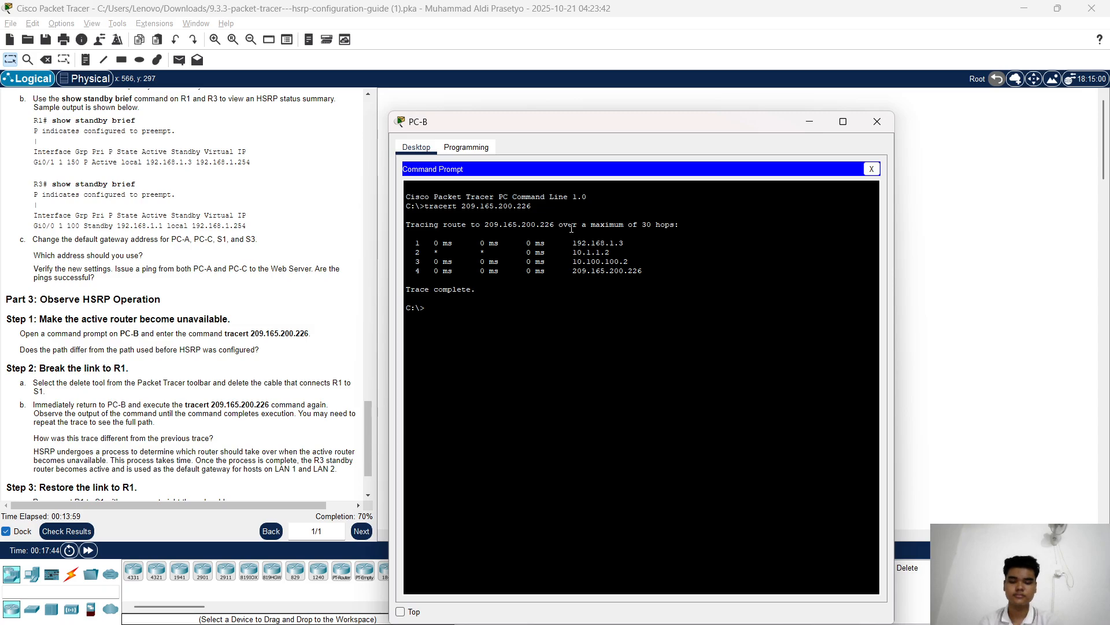
click(871, 169)
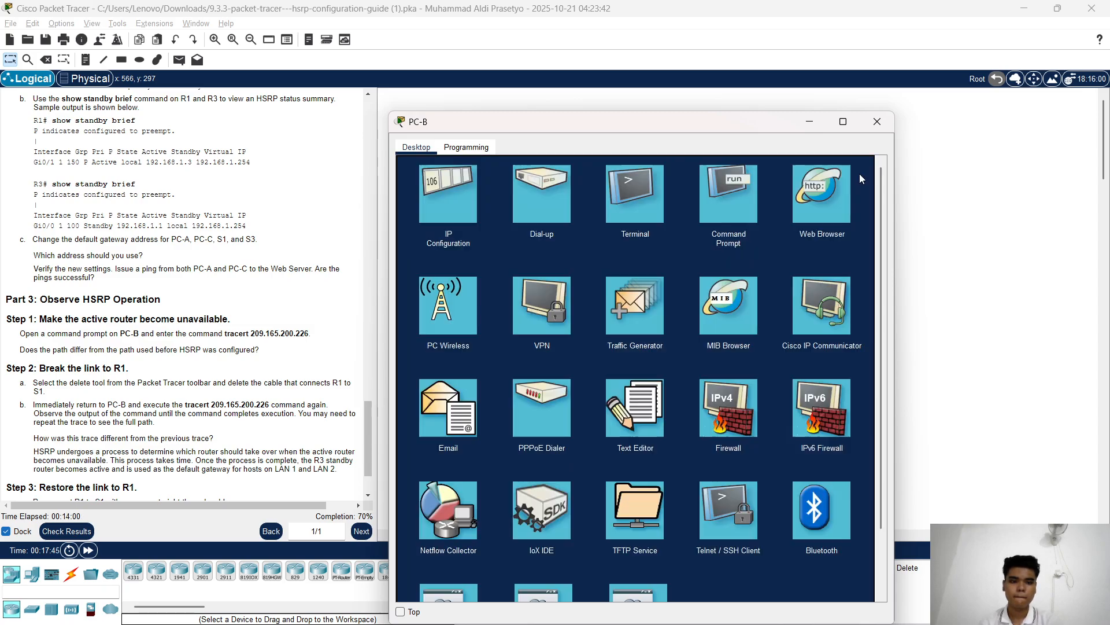
click(449, 187)
double_click(675, 276)
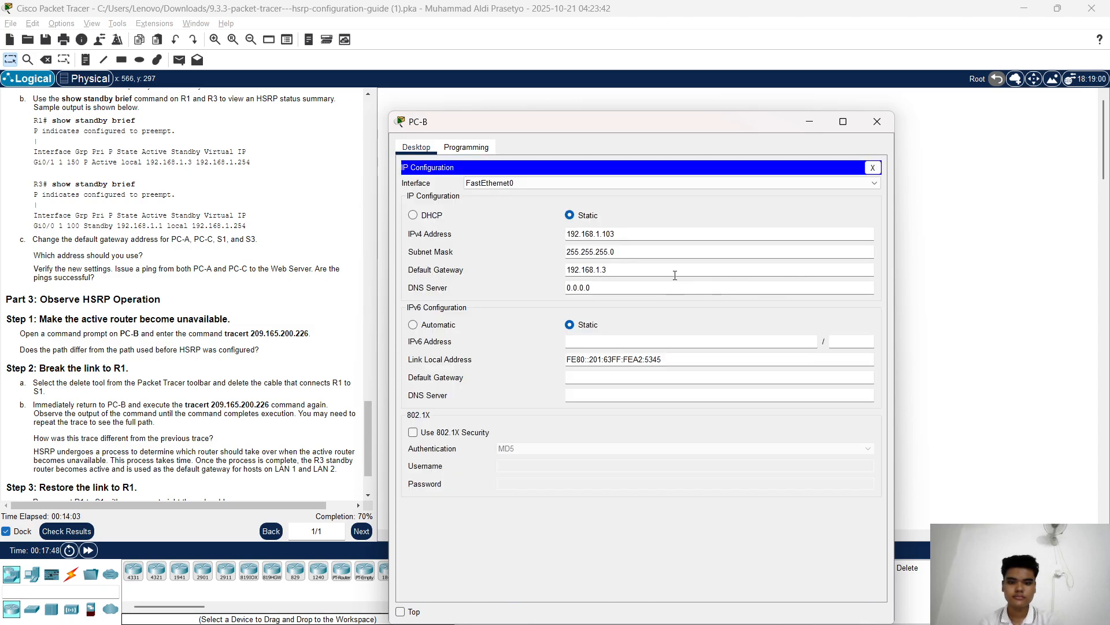
key(BackSpace)
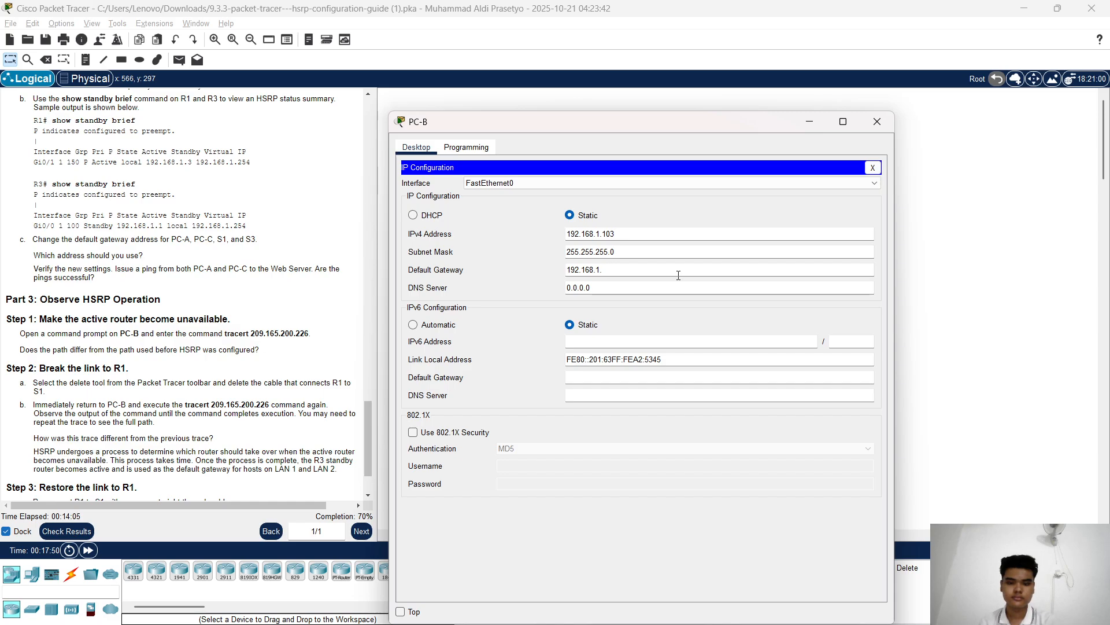
text(254)
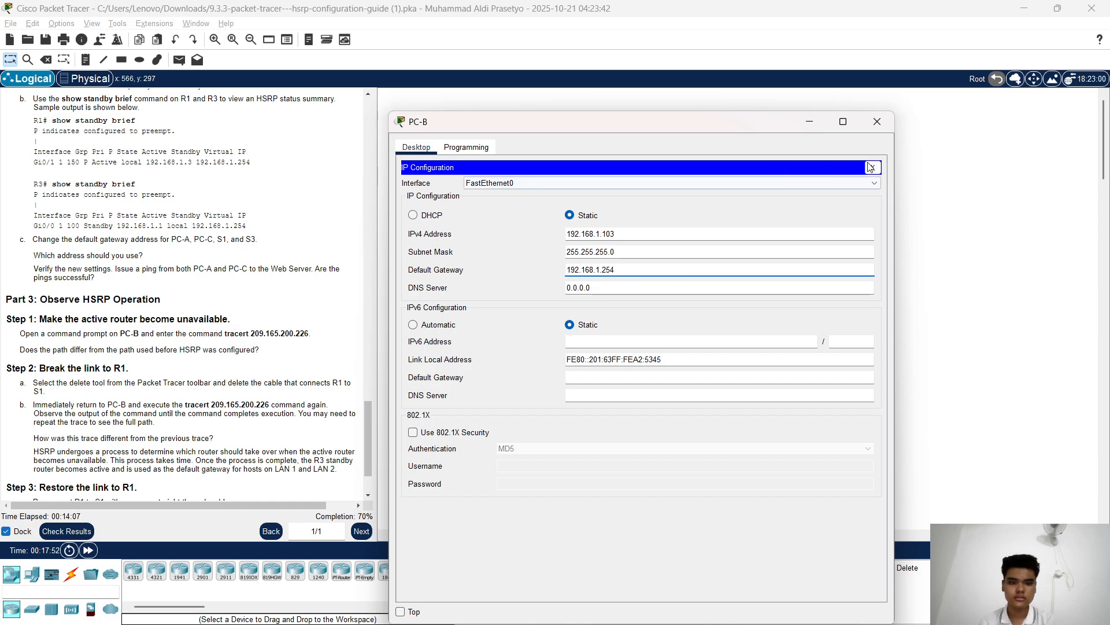
click(870, 168)
click(815, 128)
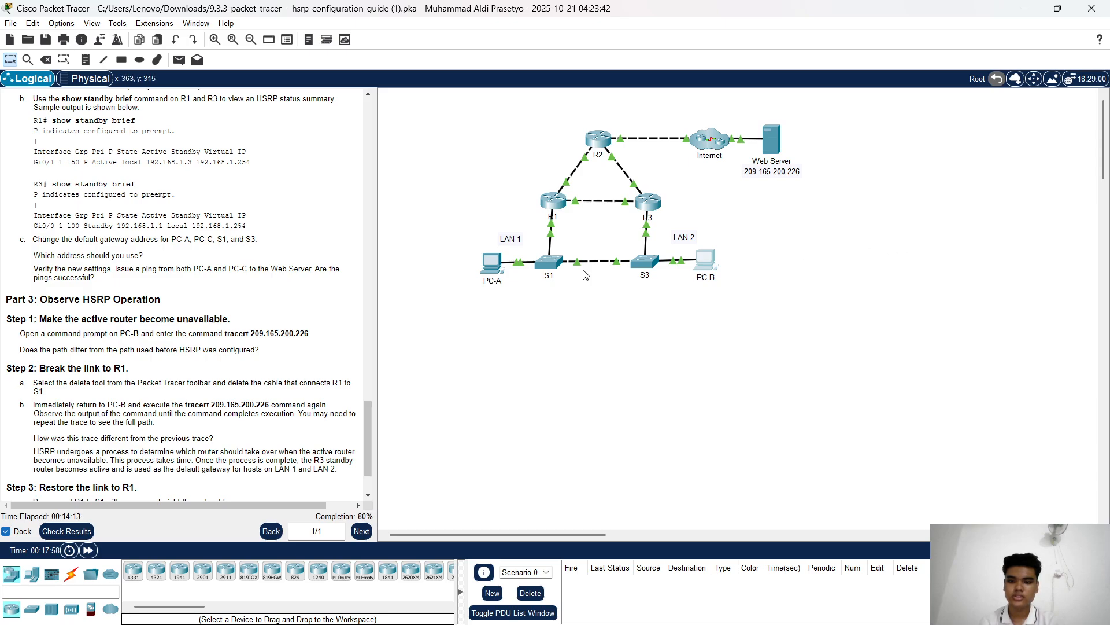
click(550, 263)
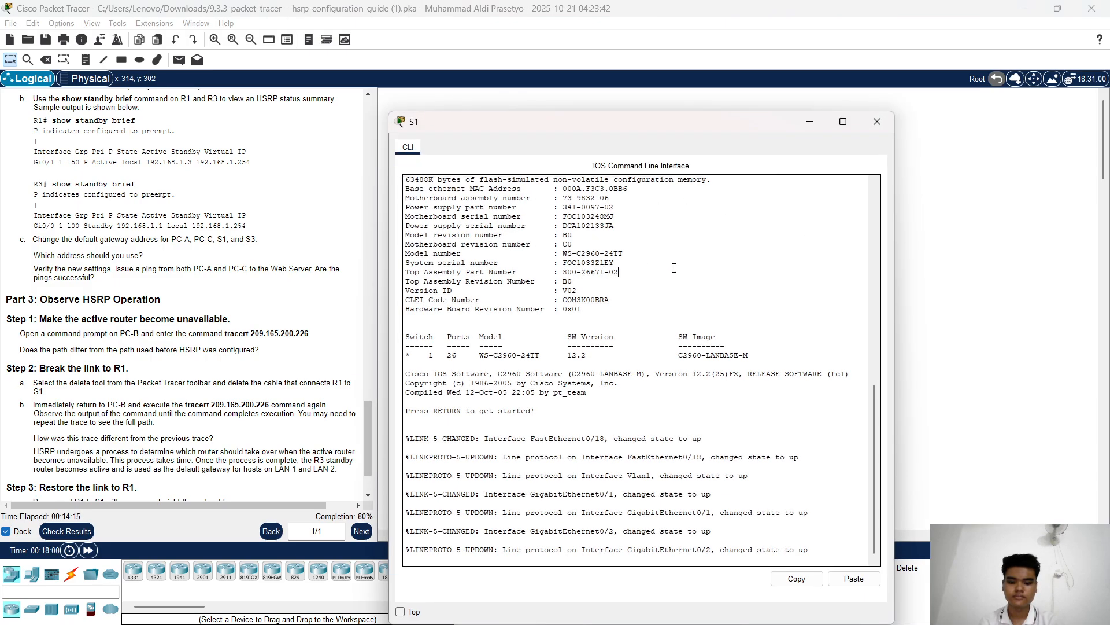
On S1, enter enable and conf t, apply ip default-gateway 192.168.1.254, and close the console
key(Return)
key(Return)
key(Return)
key(Return)
key(Return)
text(en)
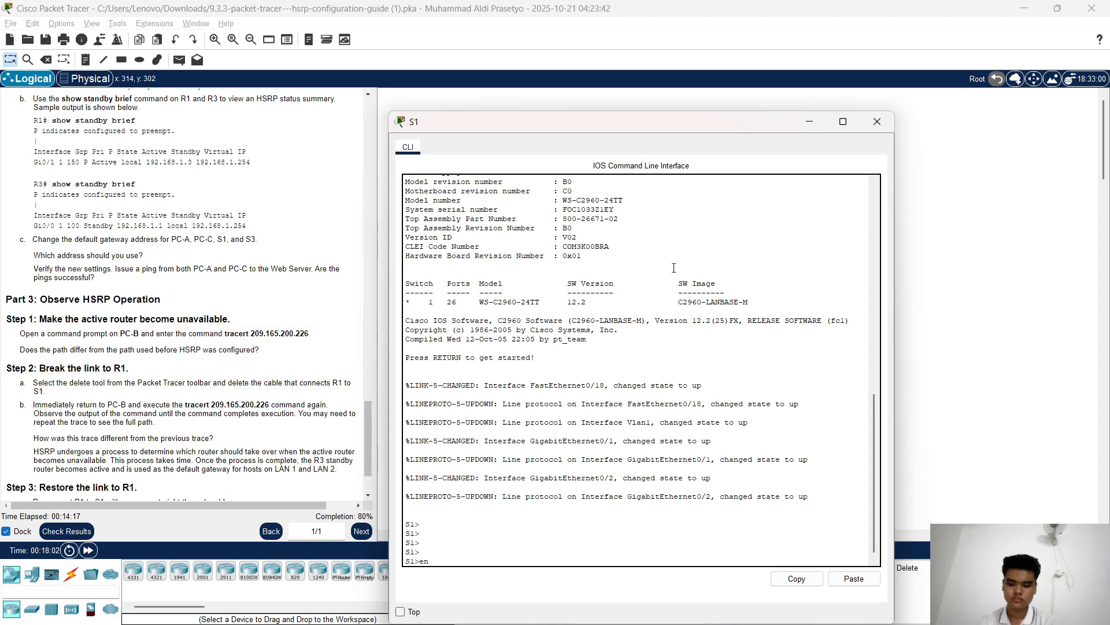
key(Tab)
key(Return)
text(conf)
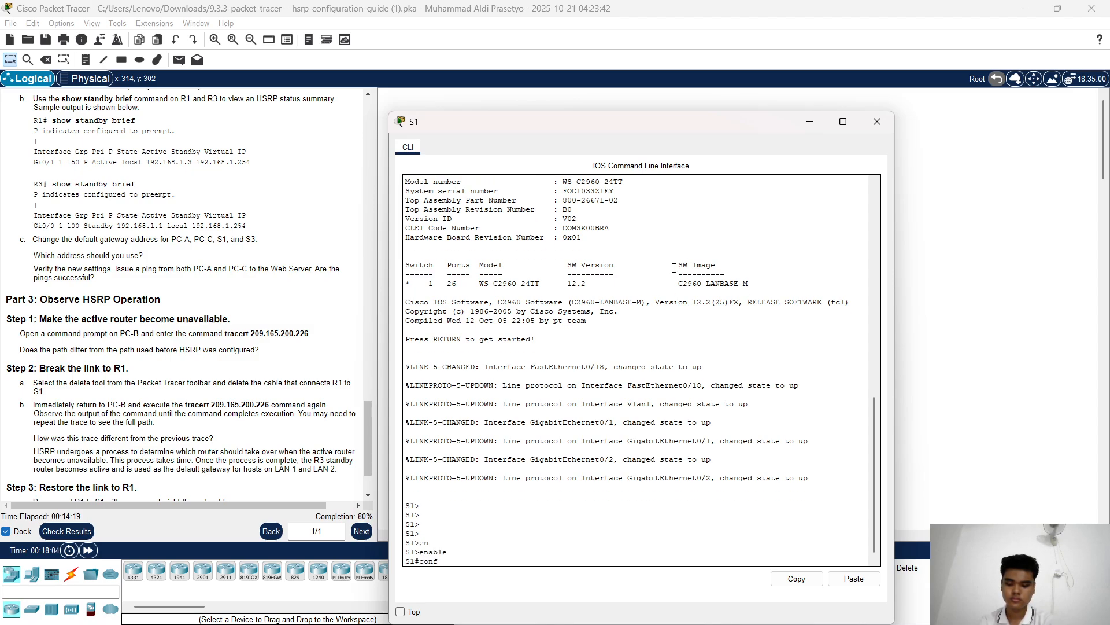
text( t)
key(Return)
key(Return)
text(ip)
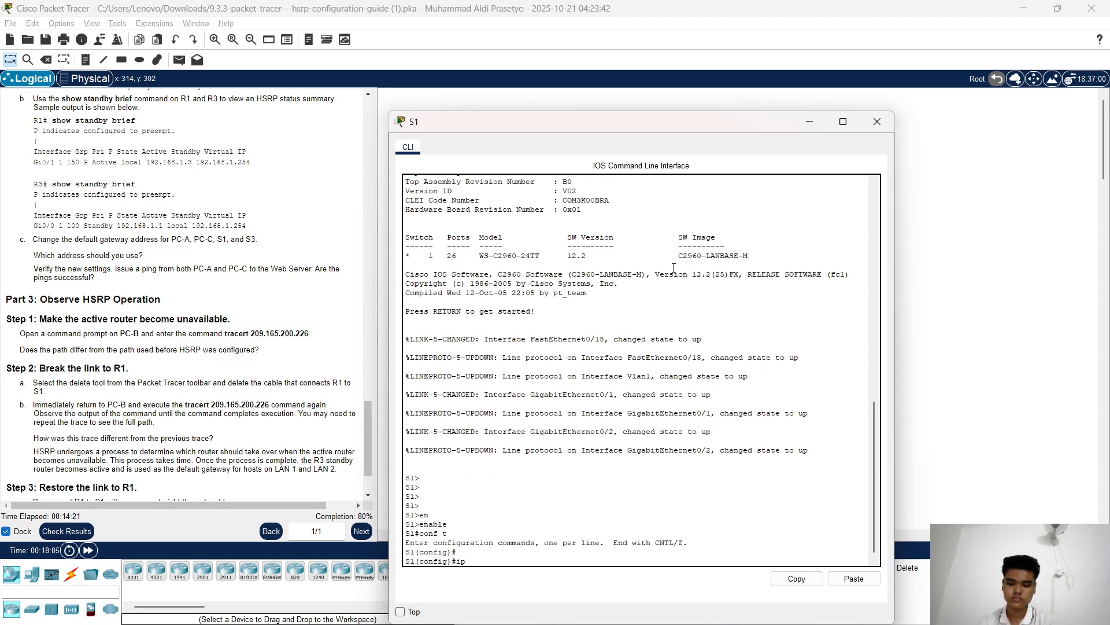
text( d)
key(Tab)
text(e)
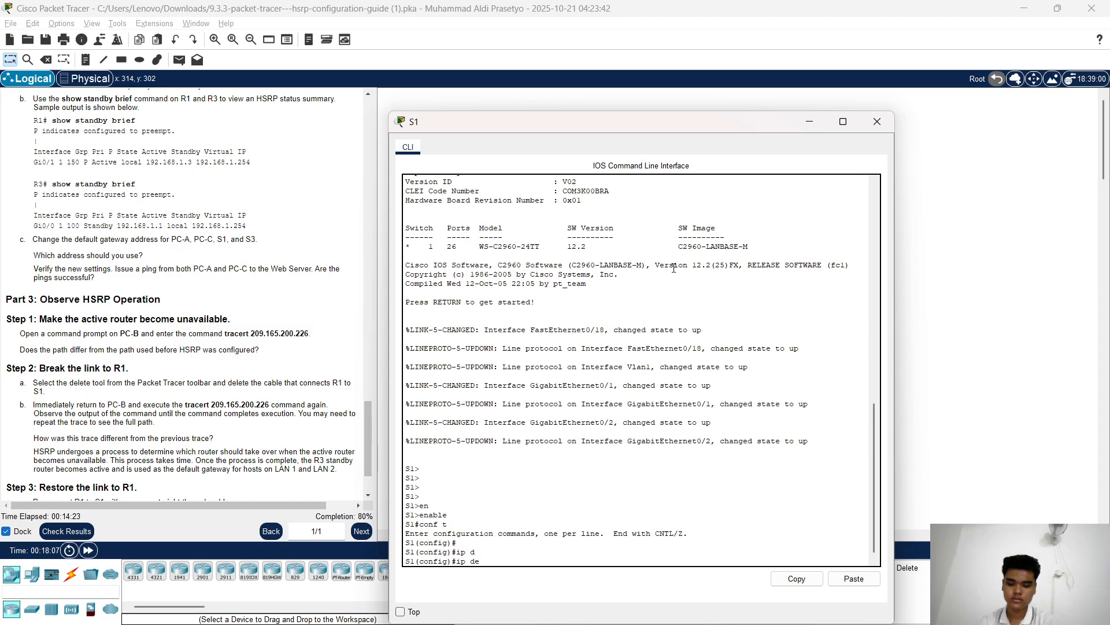
key(Tab)
text(19)
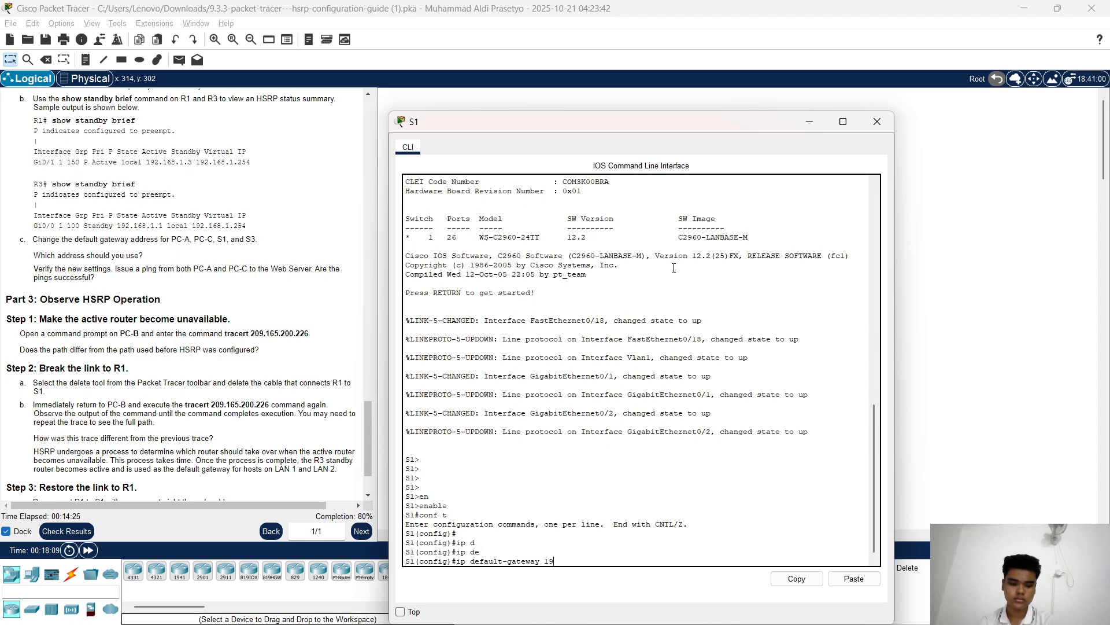
text(2.168.1.)
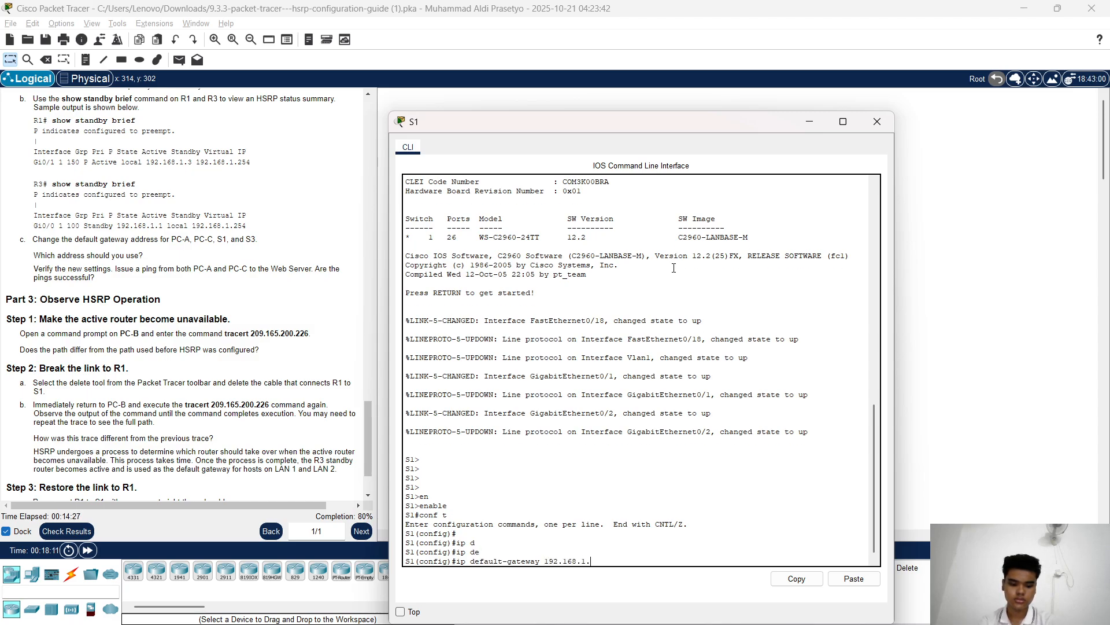
text(254)
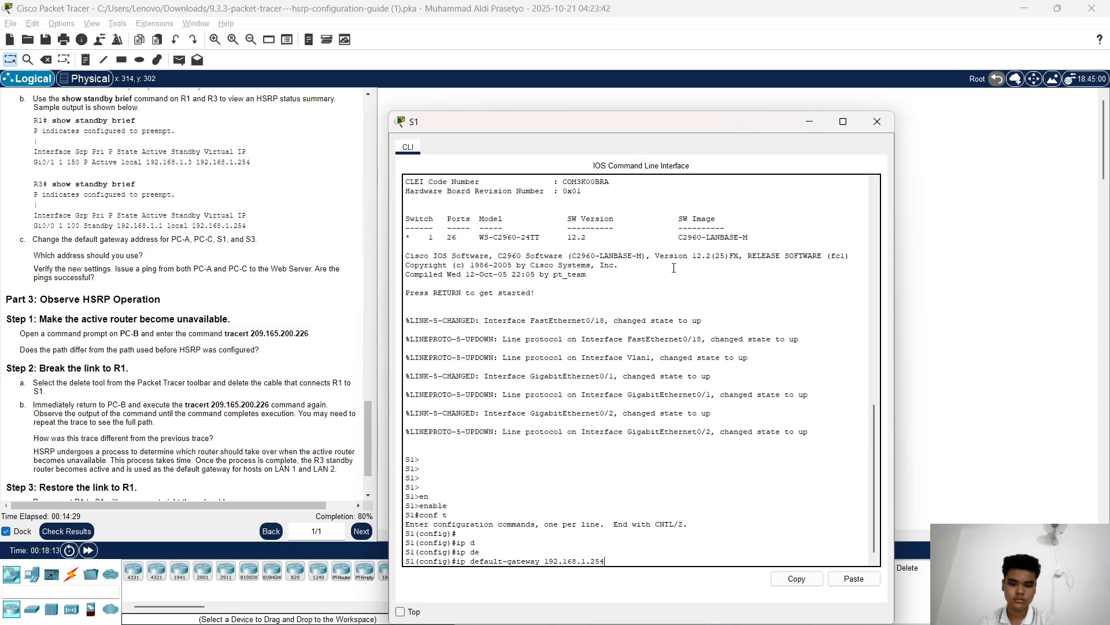
key(Return)
key(Return)
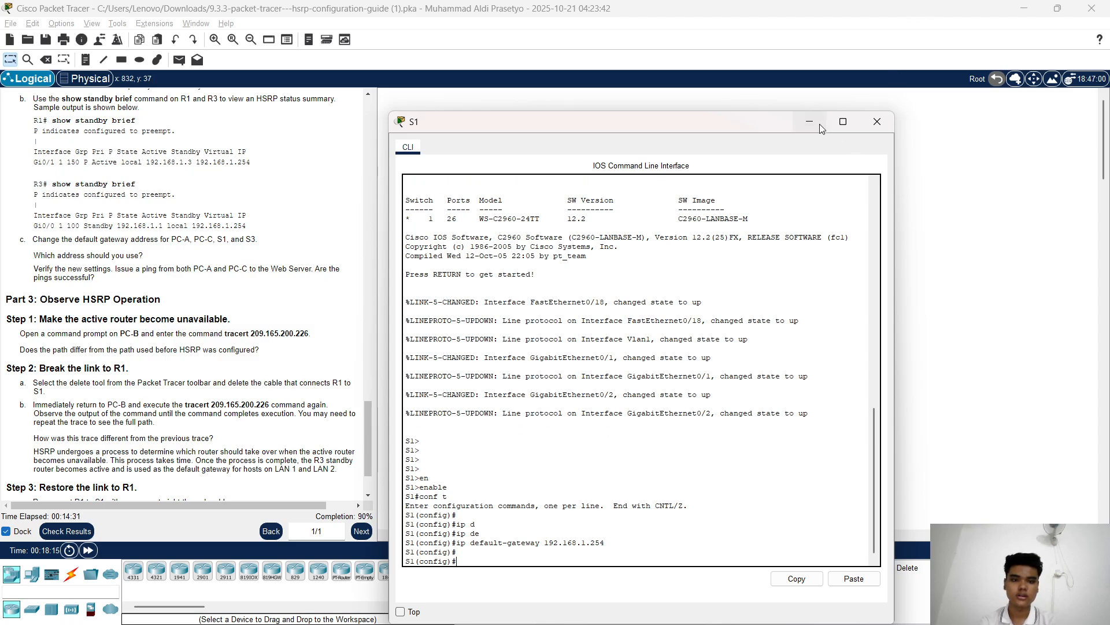
click(877, 122)
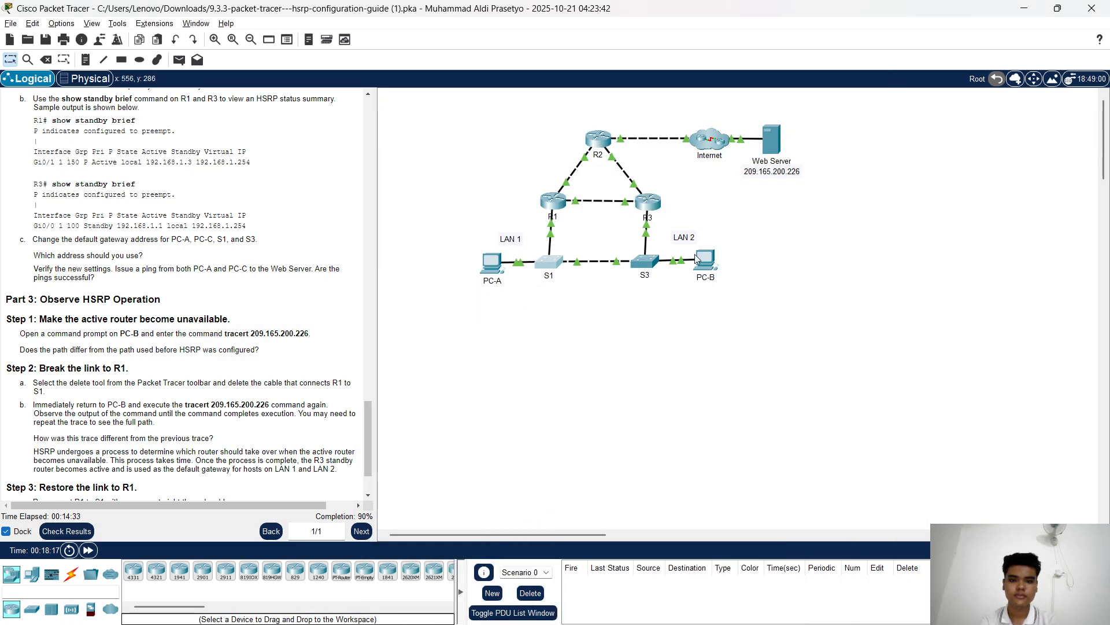
Open switch S3's CLI and enter privileged and global configuration mode
click(646, 261)
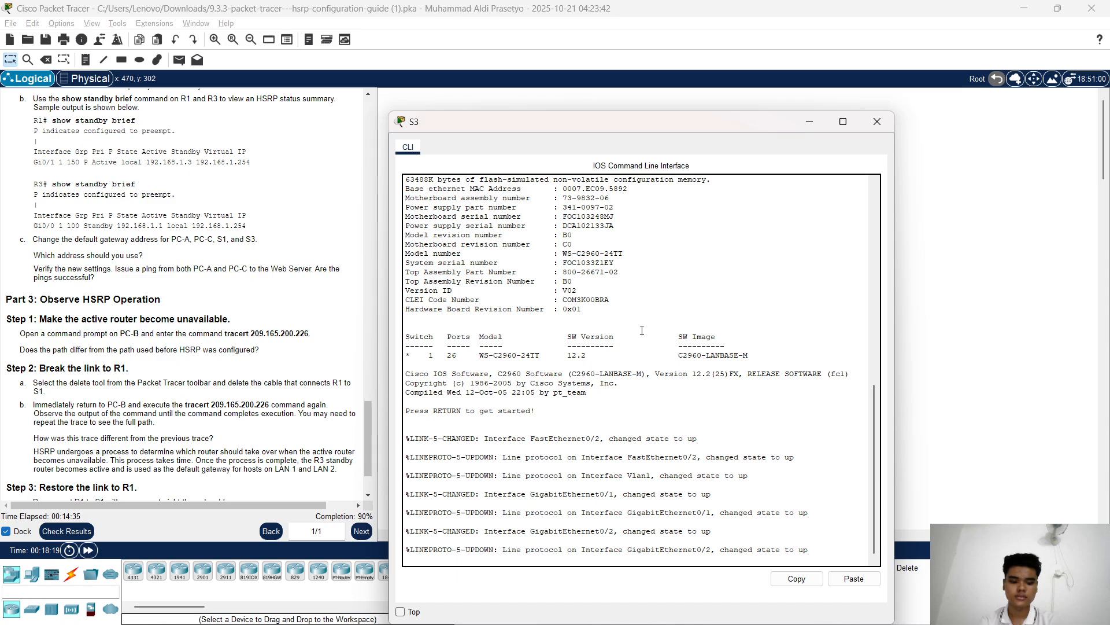
key(Return)
key(Return)
key(Return)
key(Return)
text(con)
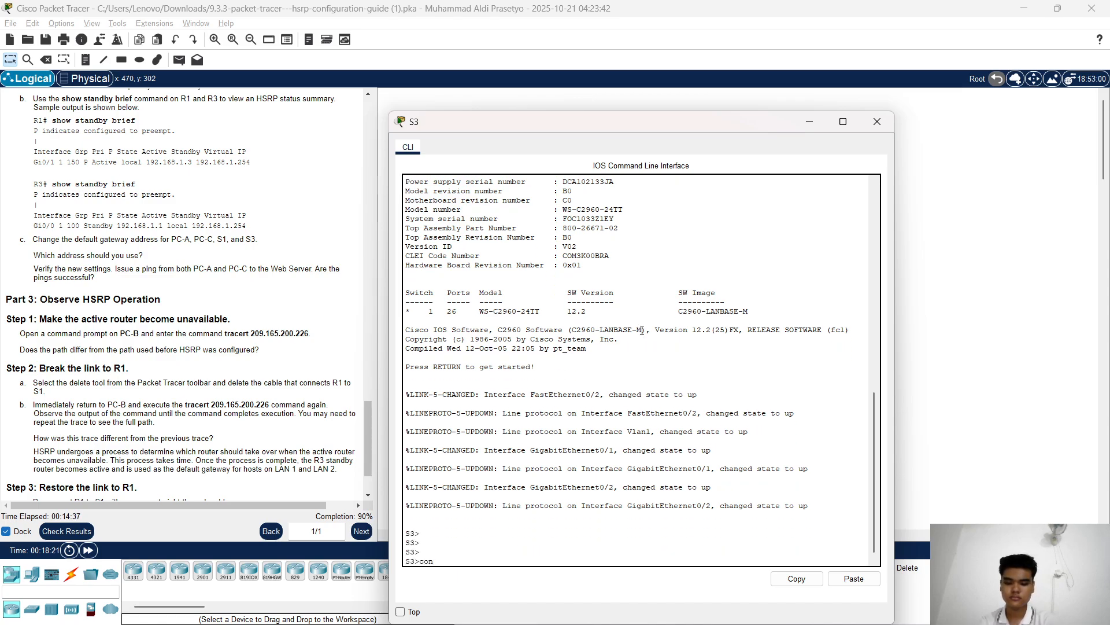
key(BackSpace)
key(BackSpace)
text(en)
key(Tab)
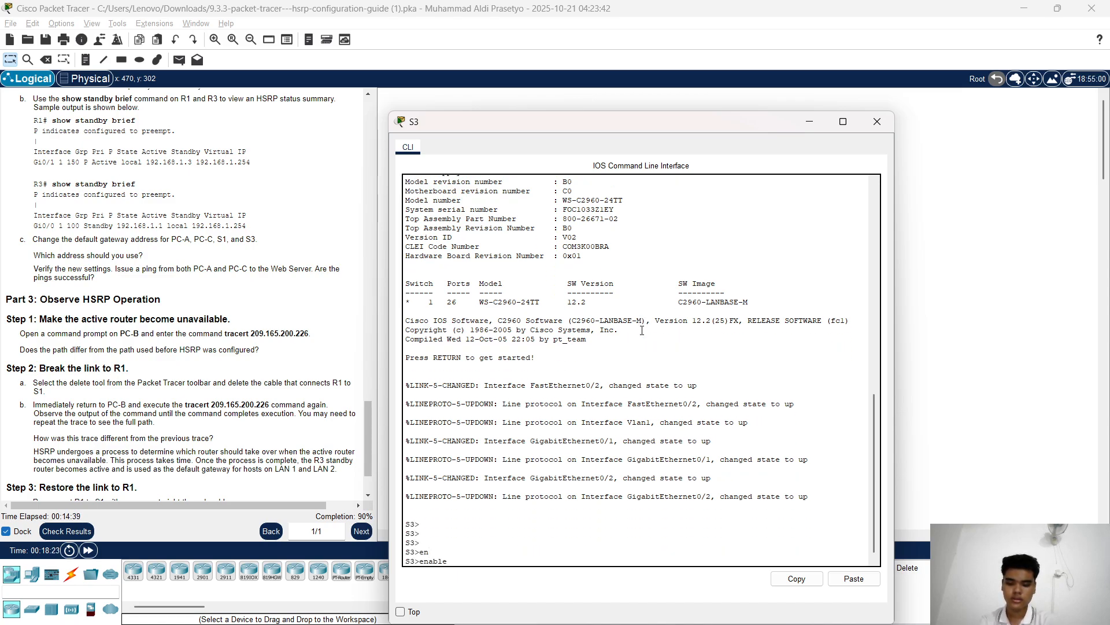
key(Return)
text(conf y)
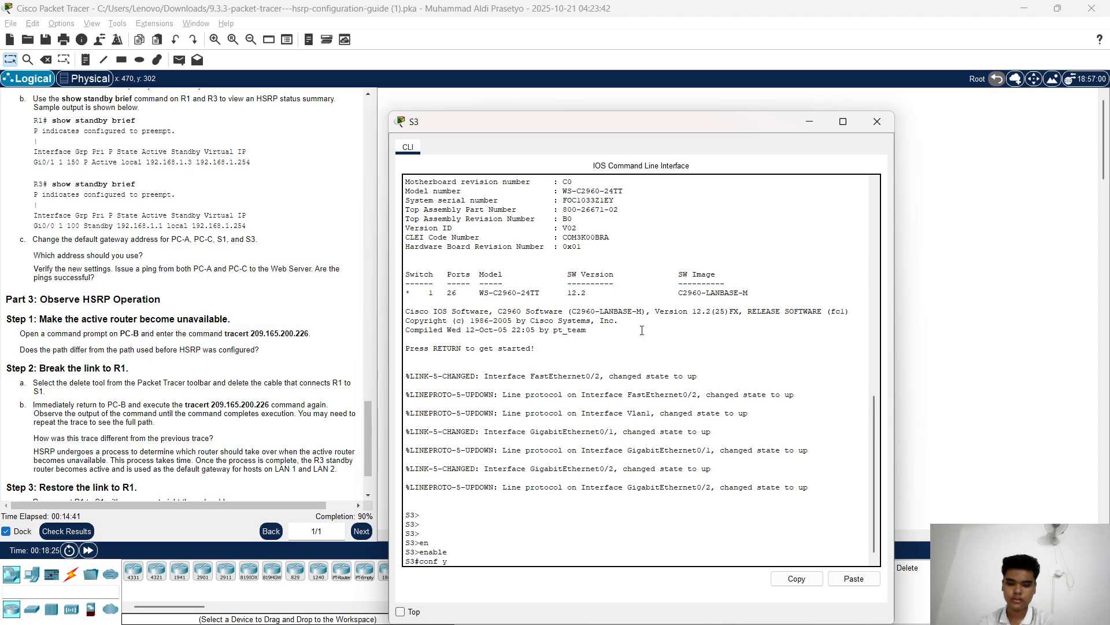
text(t)
key(Return)
key(Return)
key(Return)
key(Return)
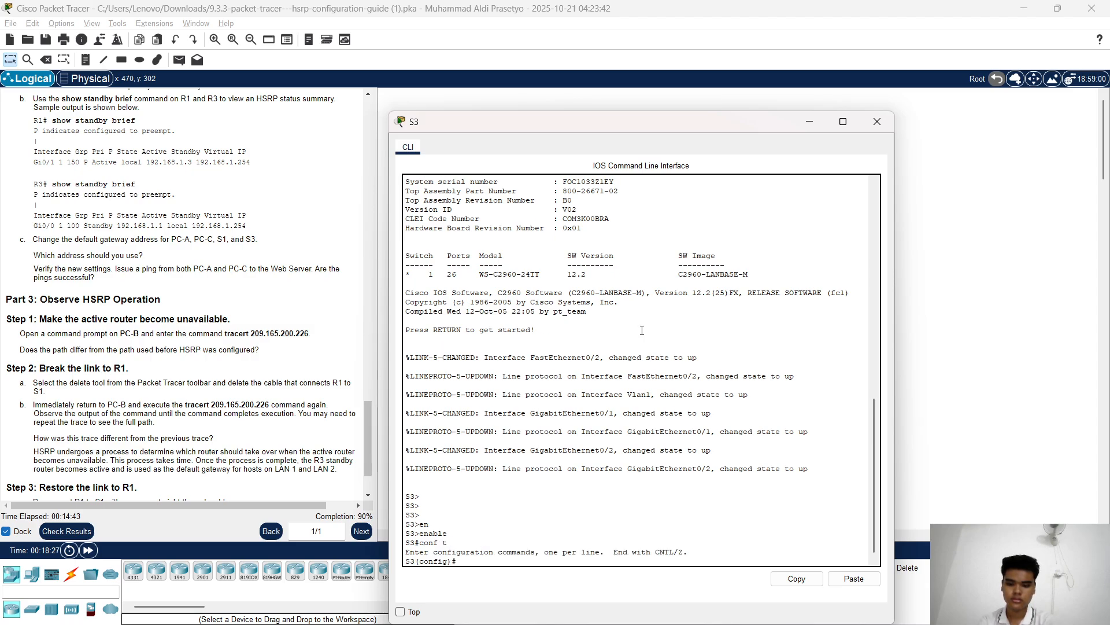
Apply ip default-gateway 192.168.1.254 on S3 and minimize its window
text(ip)
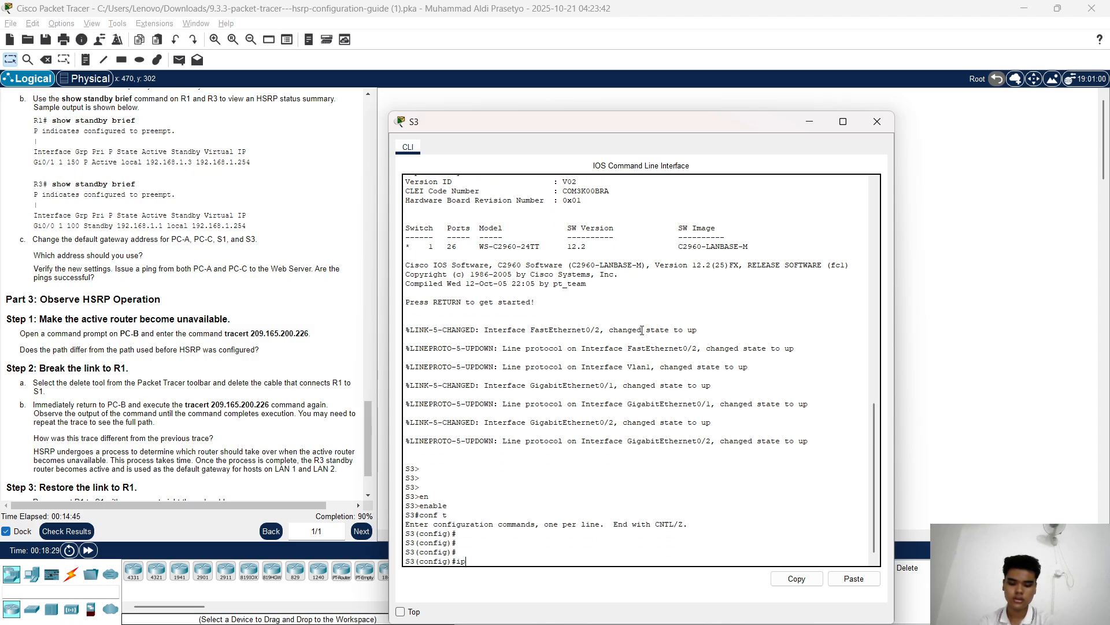
text( def)
key(Tab)
key(BackSpace)
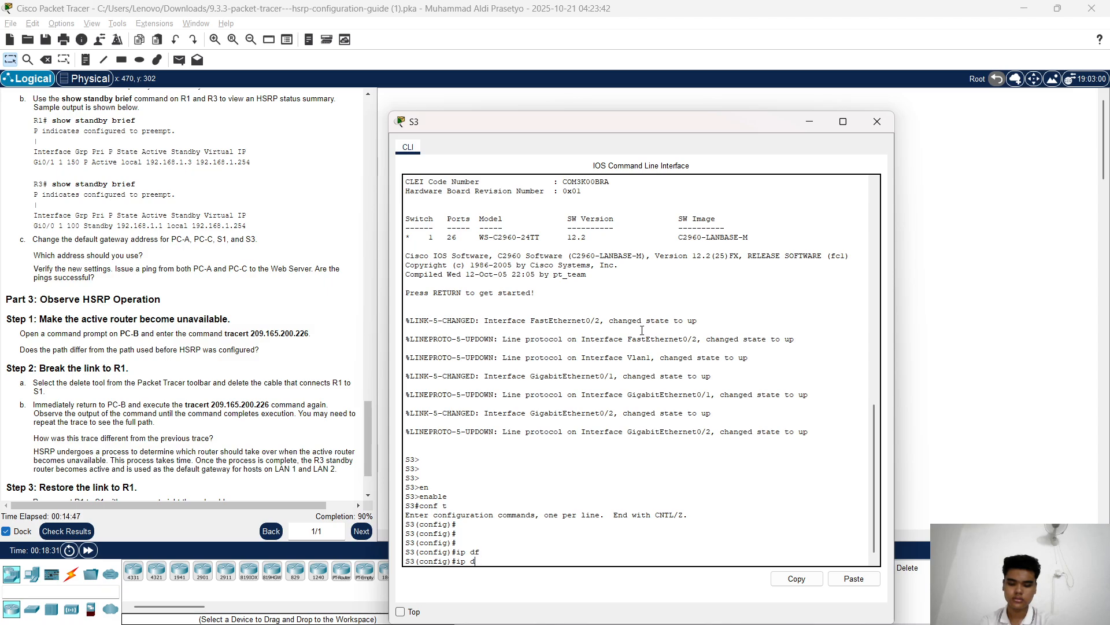
text(ef)
key(Tab)
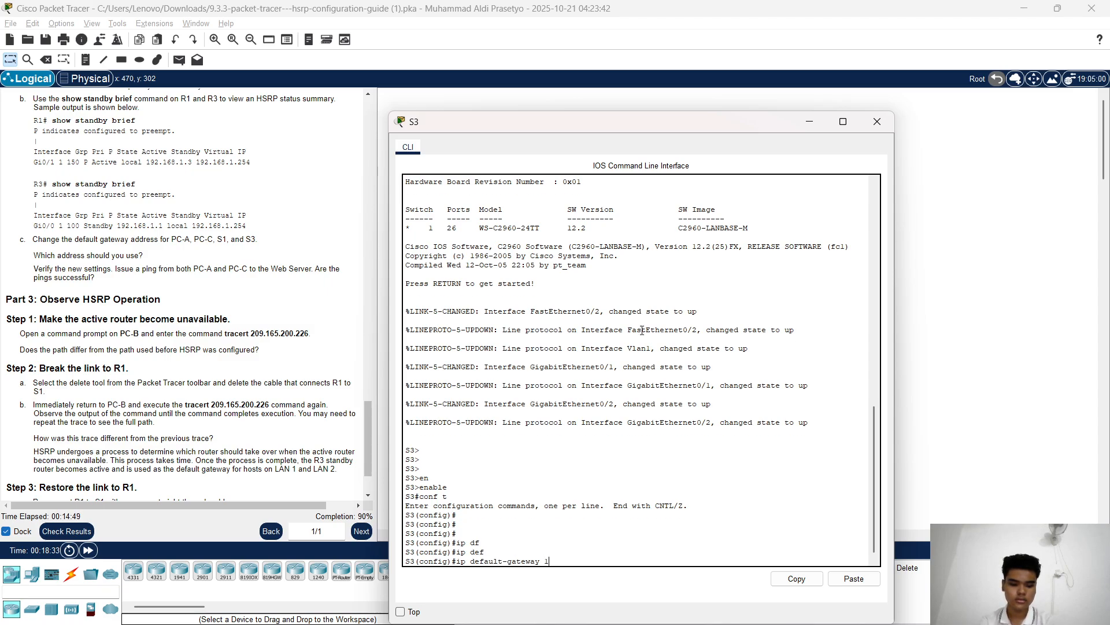
text(192.168.1.254)
key(Return)
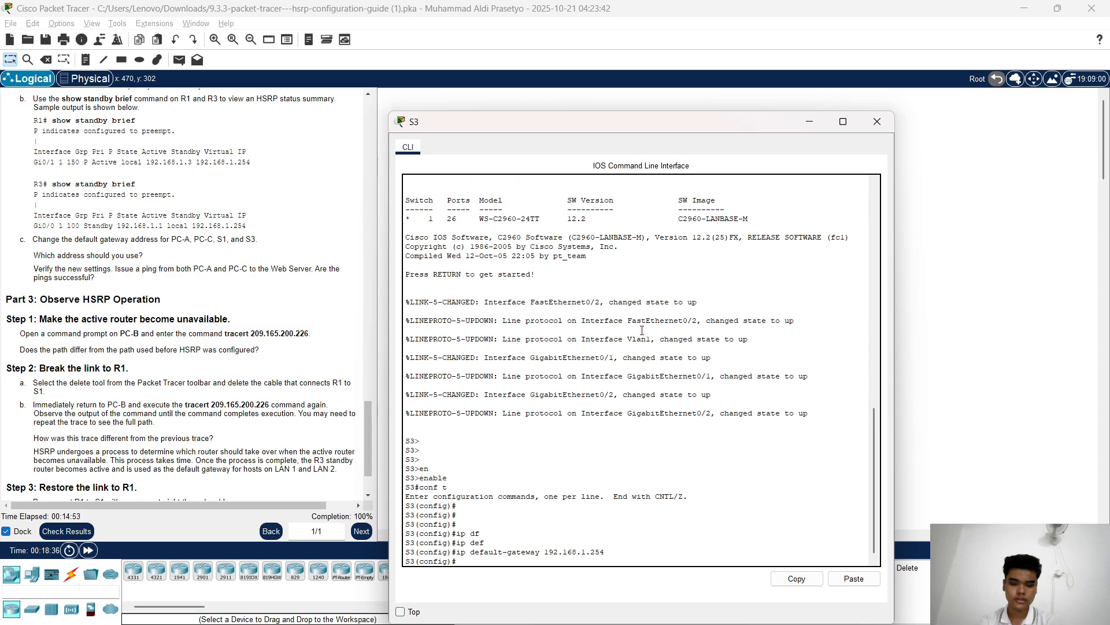
click(809, 121)
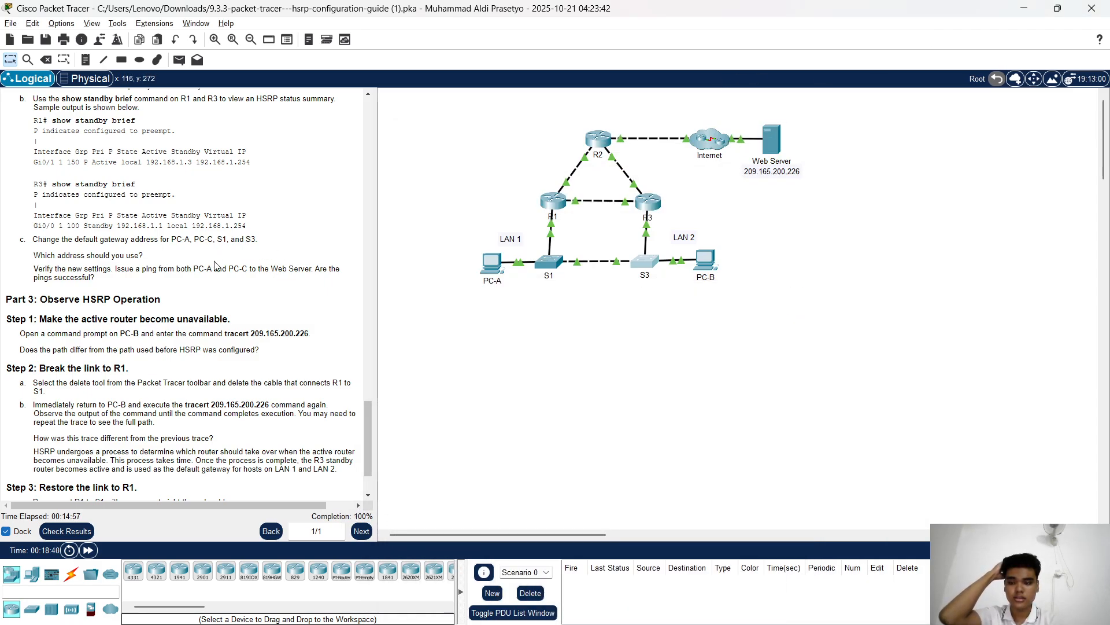
Ping 209.165.200.226 from PC-A's command prompt, getting four replies with 0% loss
scroll(211, 265, down, 1)
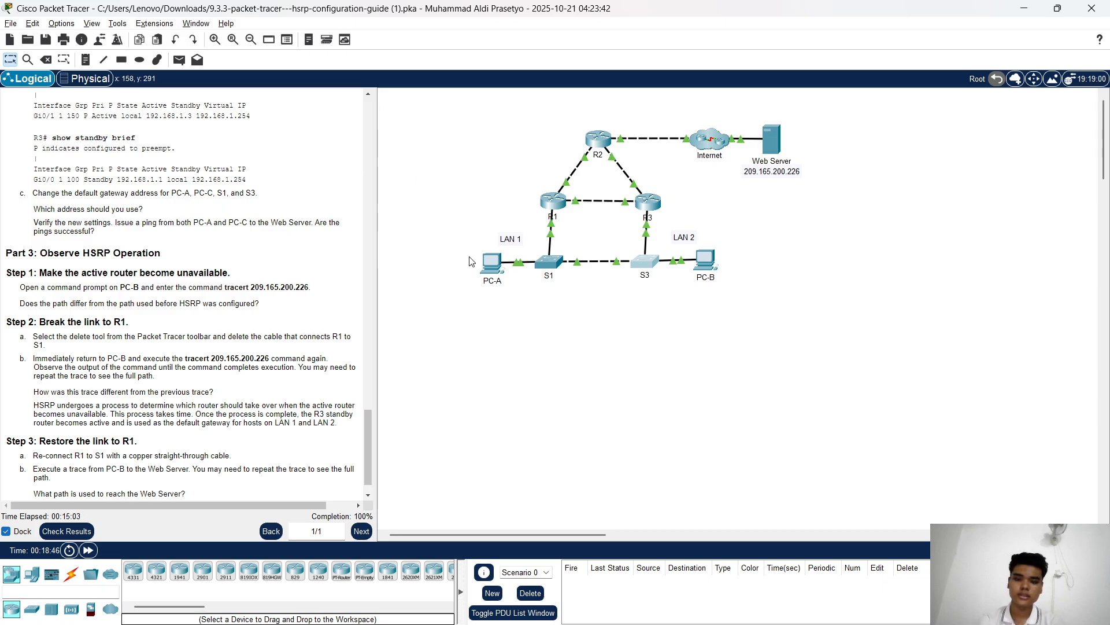
scroll(211, 206, down, 1)
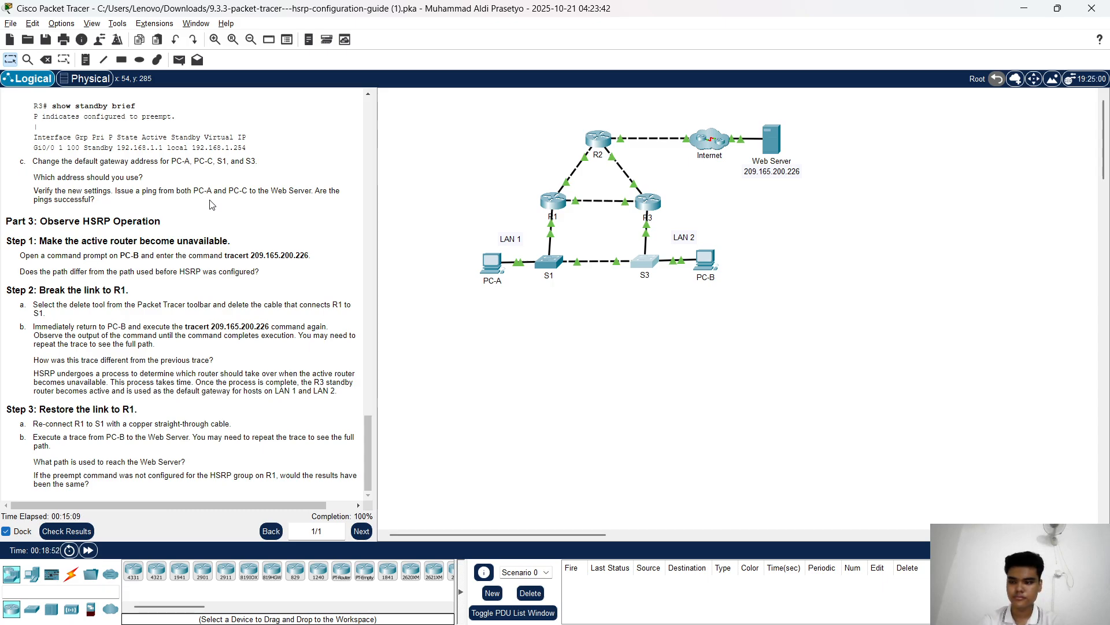
click(492, 263)
click(842, 184)
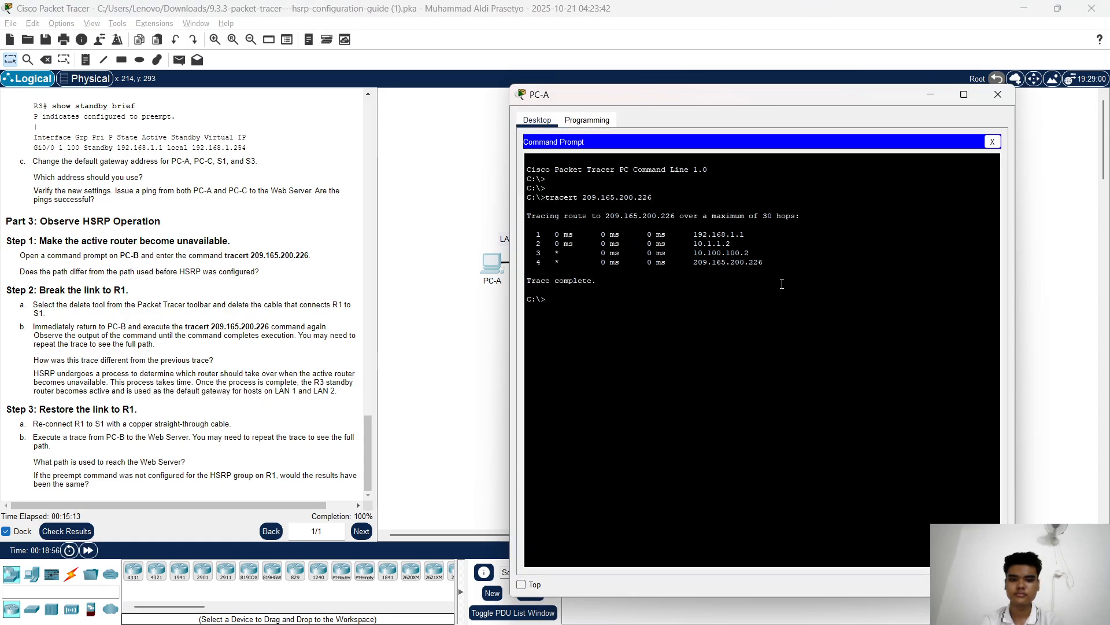
key(Return)
key(Return)
key(Return)
key(Return)
key(Return)
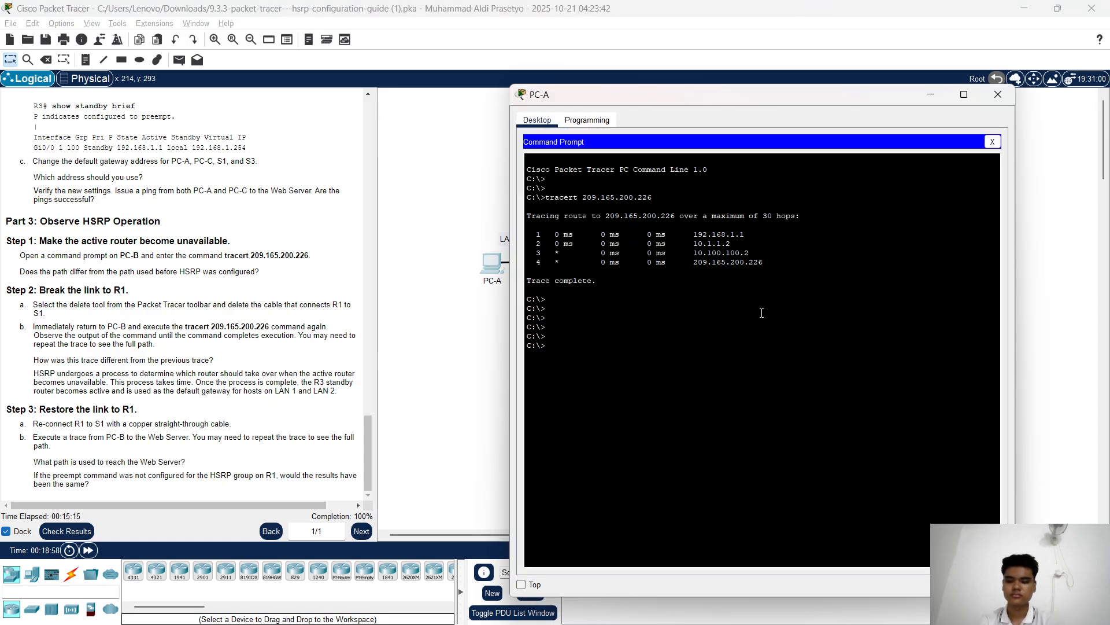
text(pin)
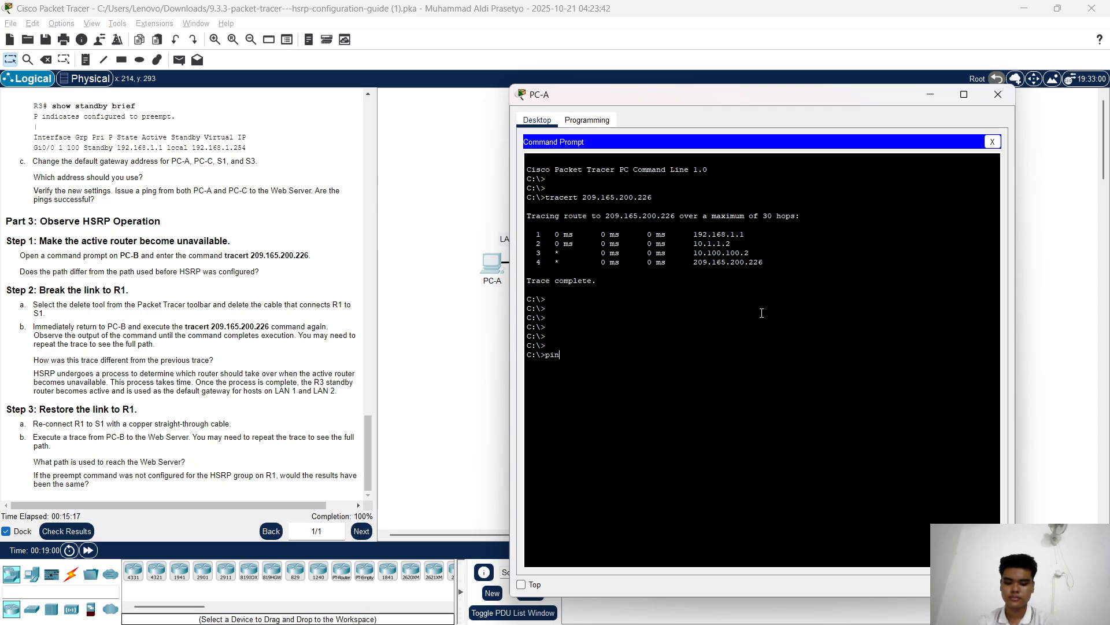
text(g 20)
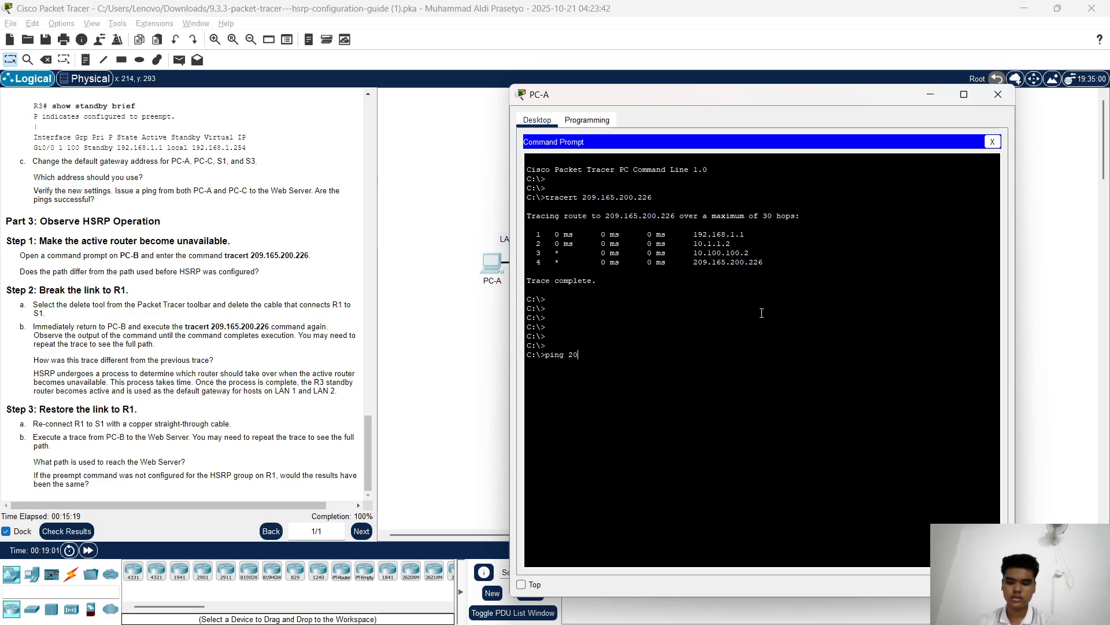
text(9)
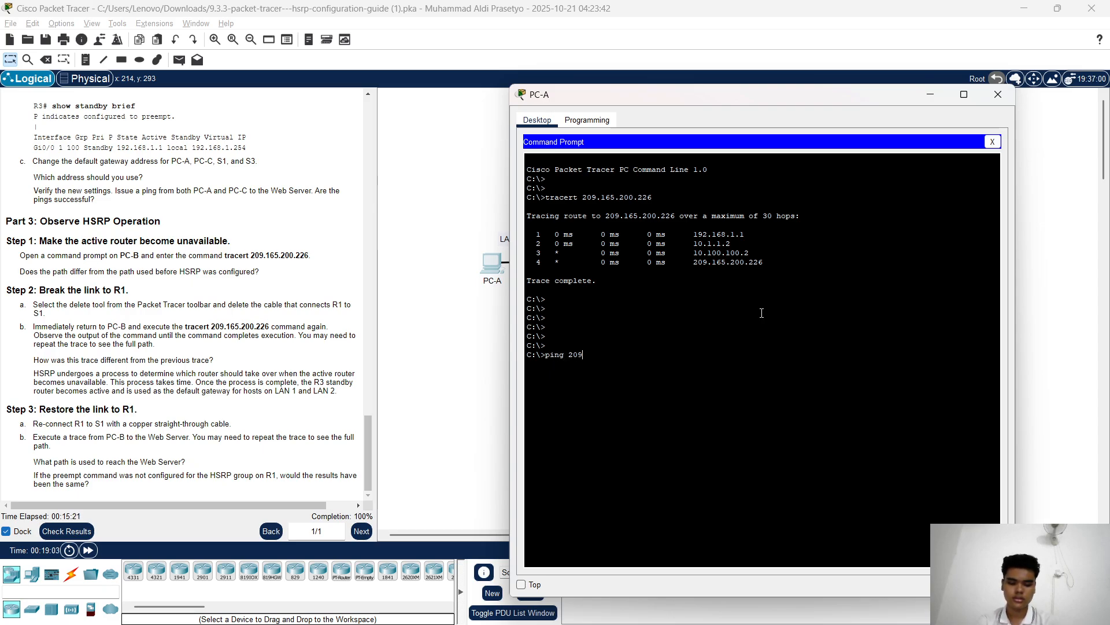
text(.165)
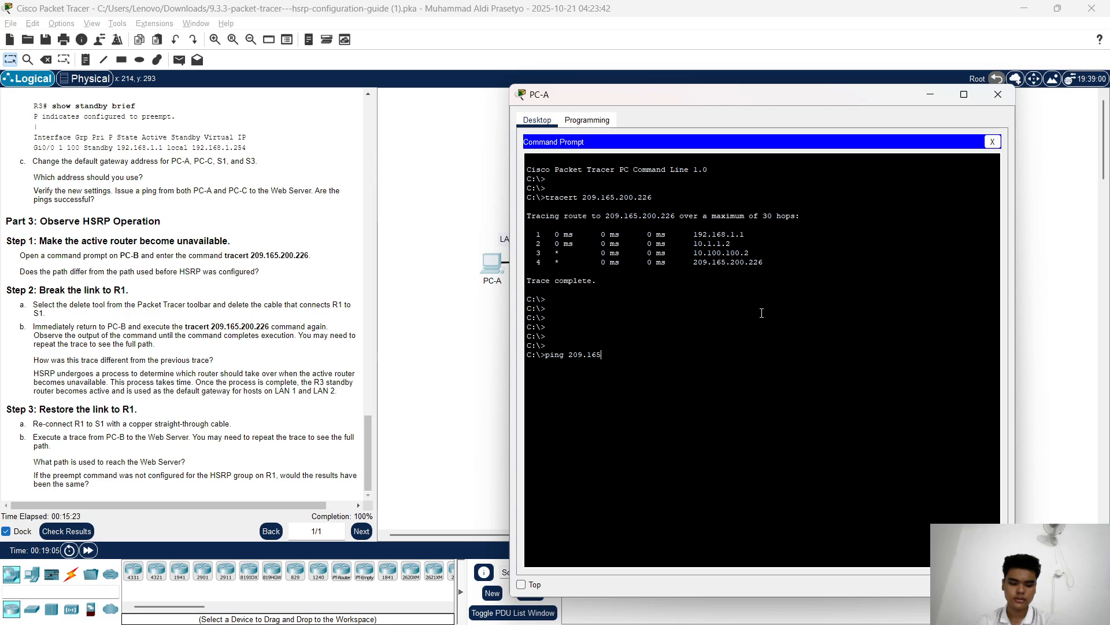
text(.200.226)
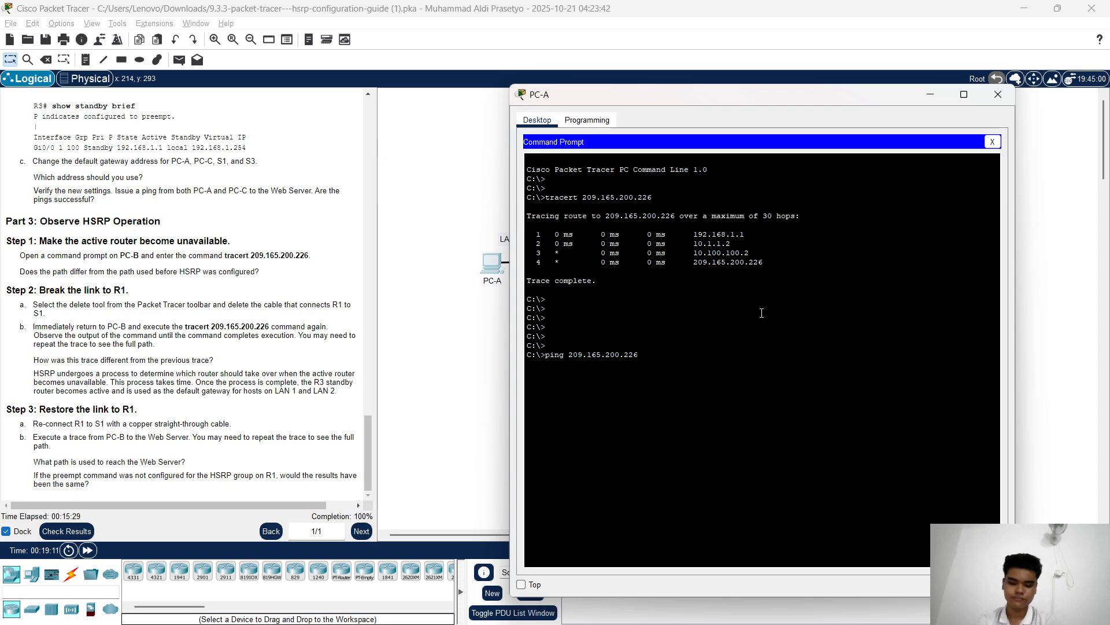
key(Return)
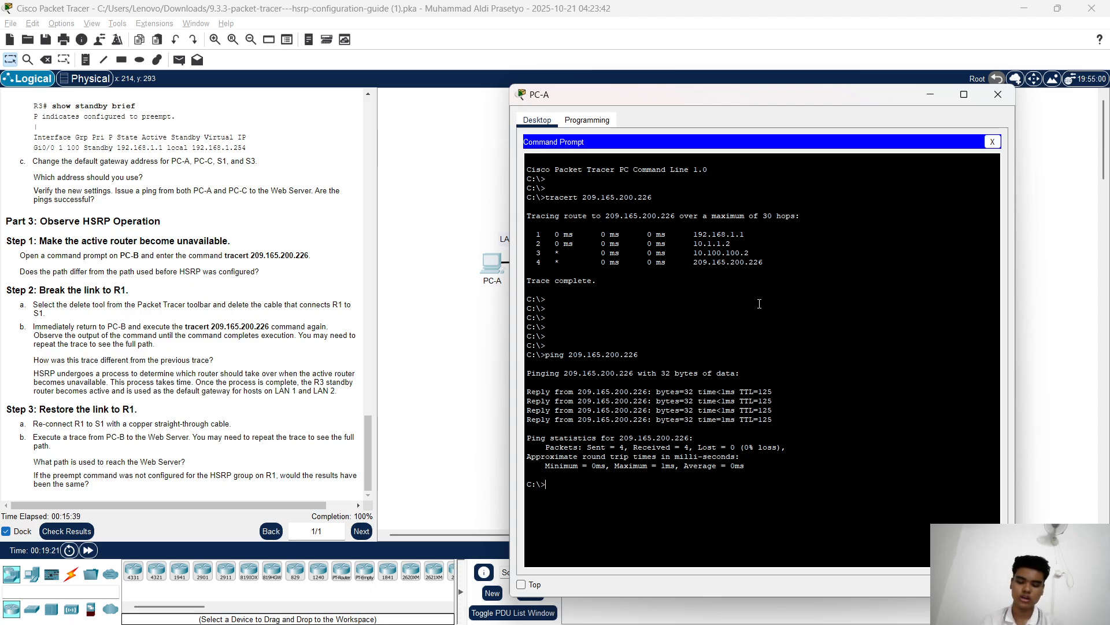
click(998, 94)
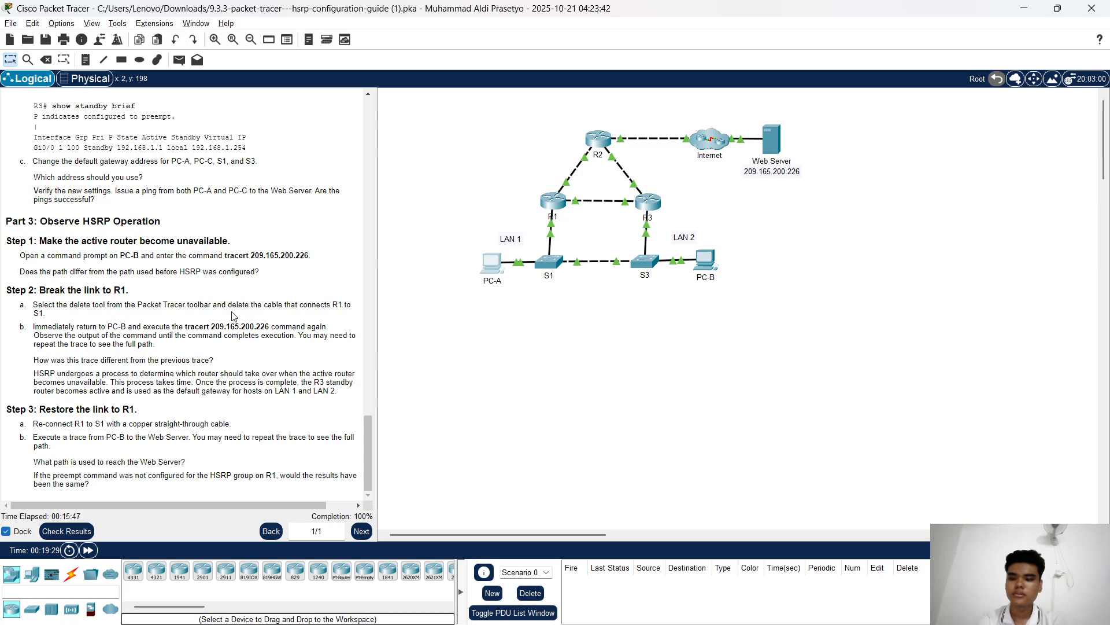
Copy 'tracert 209.165.200.226' from the instructions and run it in PC-B's command prompt
drag(186, 326, 263, 328)
right_click(253, 327)
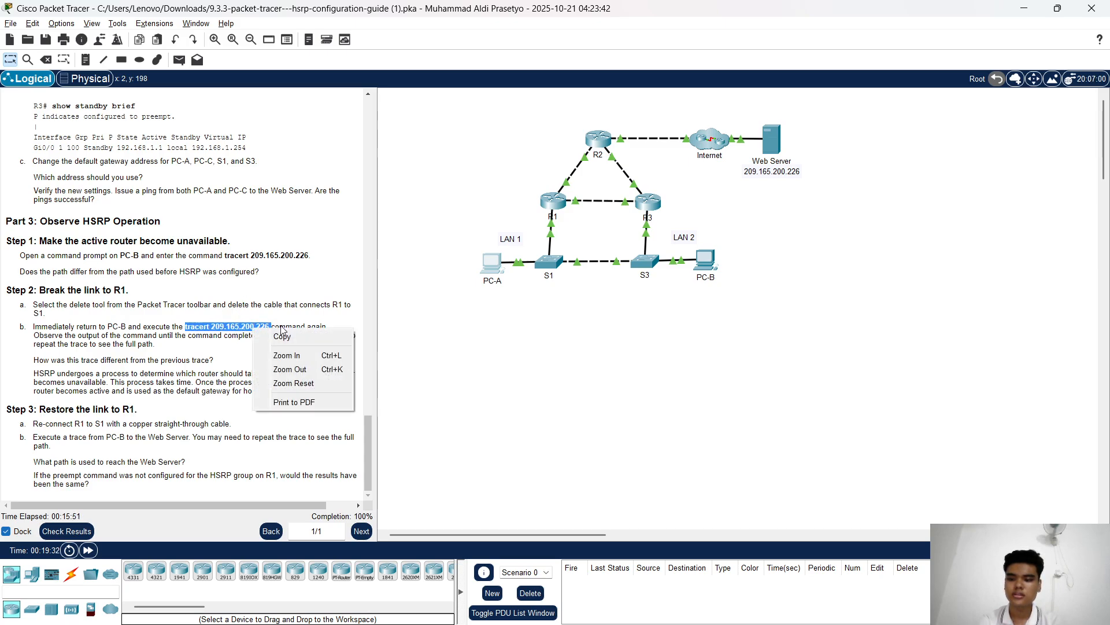
click(277, 333)
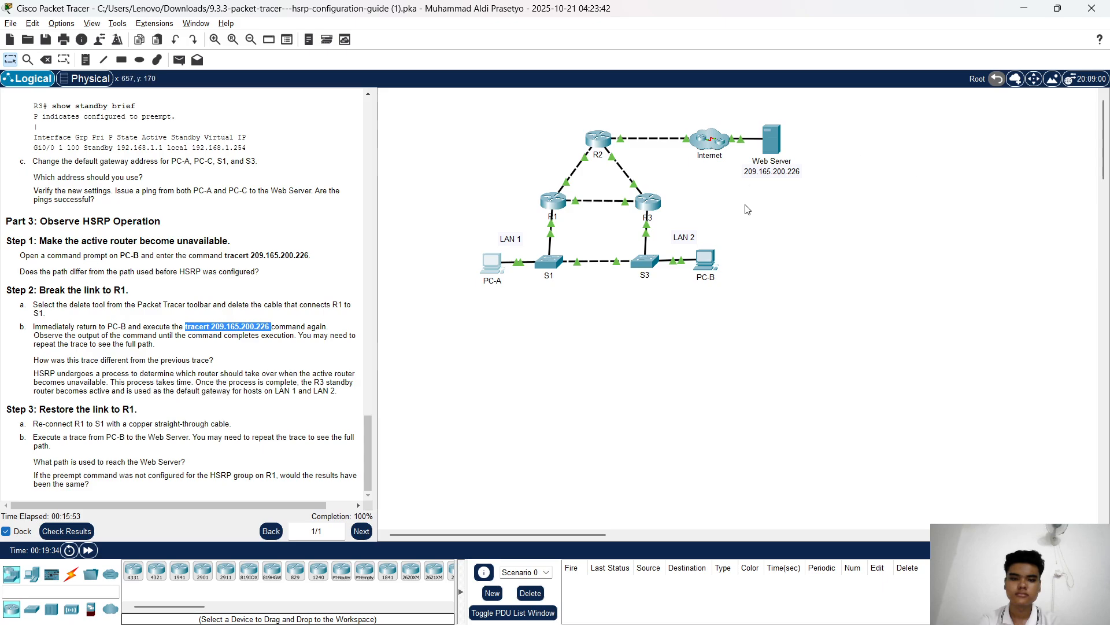
click(706, 260)
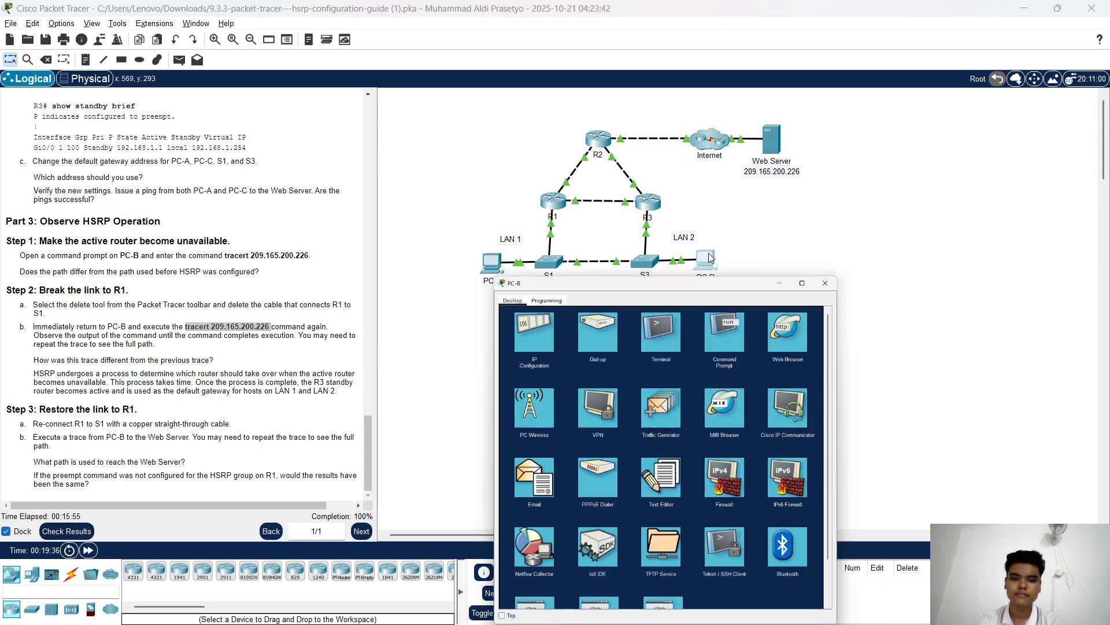
click(730, 180)
right_click(699, 254)
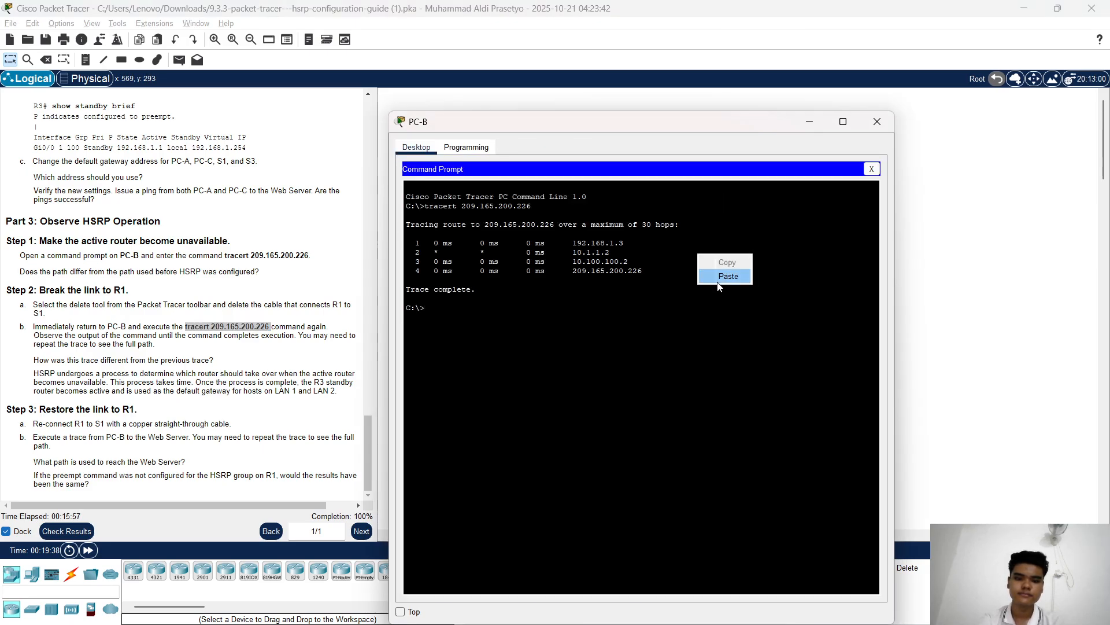
click(711, 277)
key(Return)
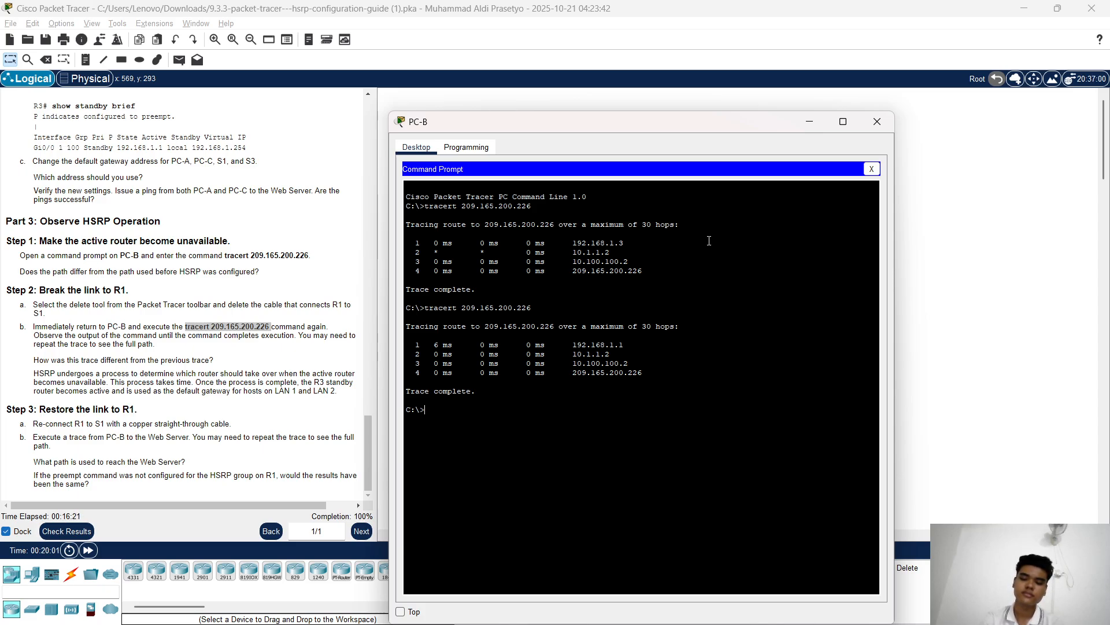
click(283, 349)
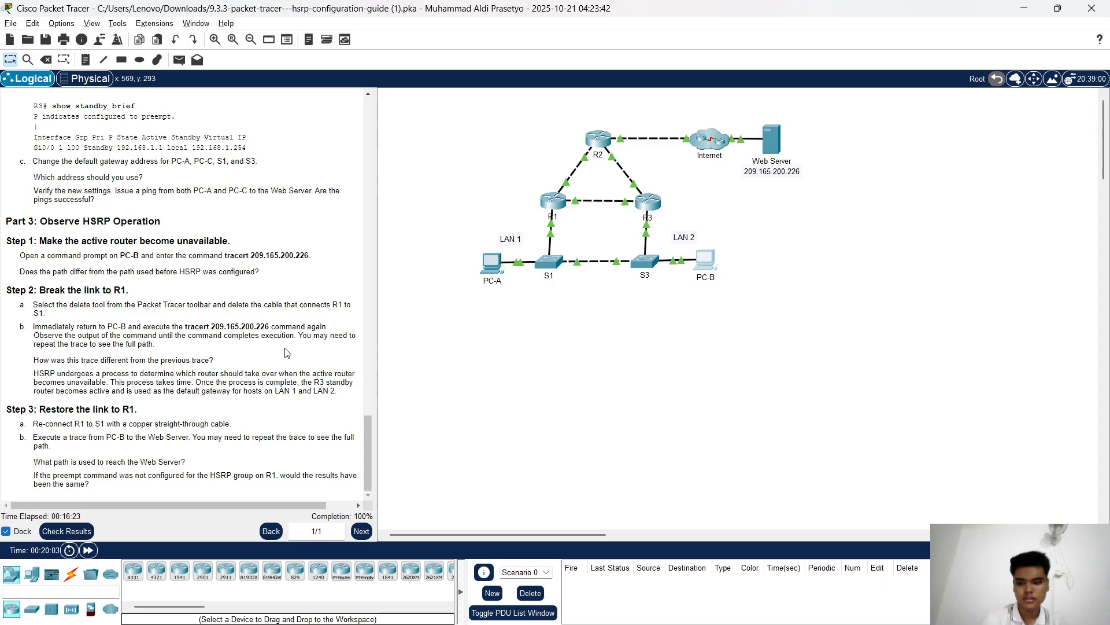